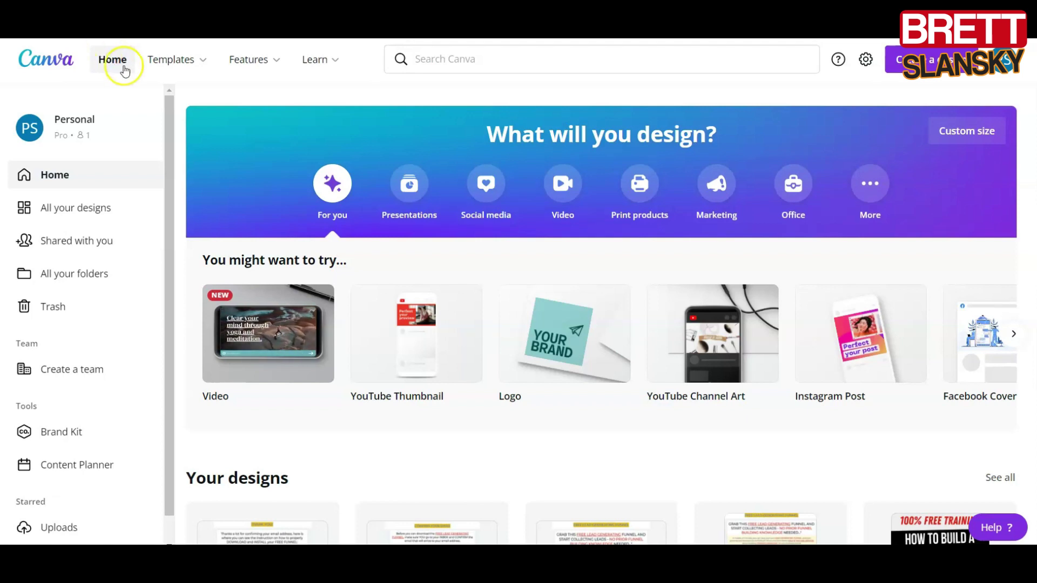
Open the Newsletters template collection and browse the available designs.
mouse_move(171, 59)
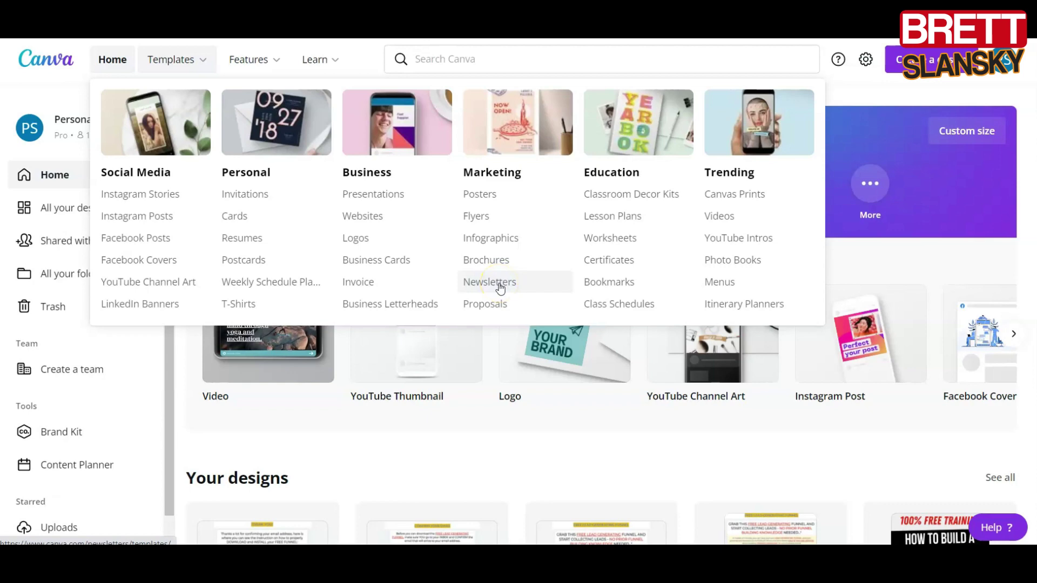
left_click(499, 284)
scroll(592, 225, "down", 6)
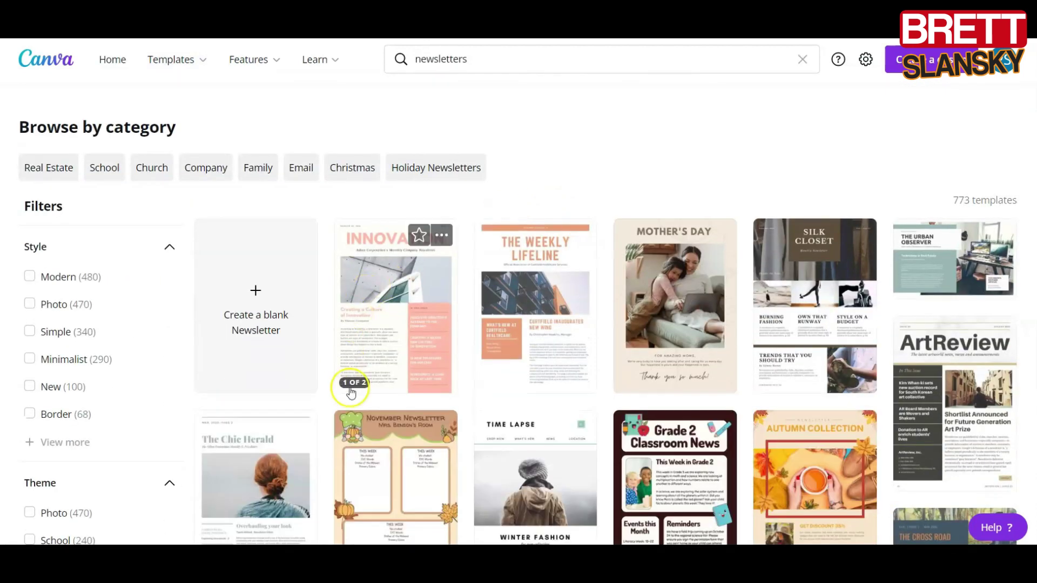
scroll(592, 294, "down", 7)
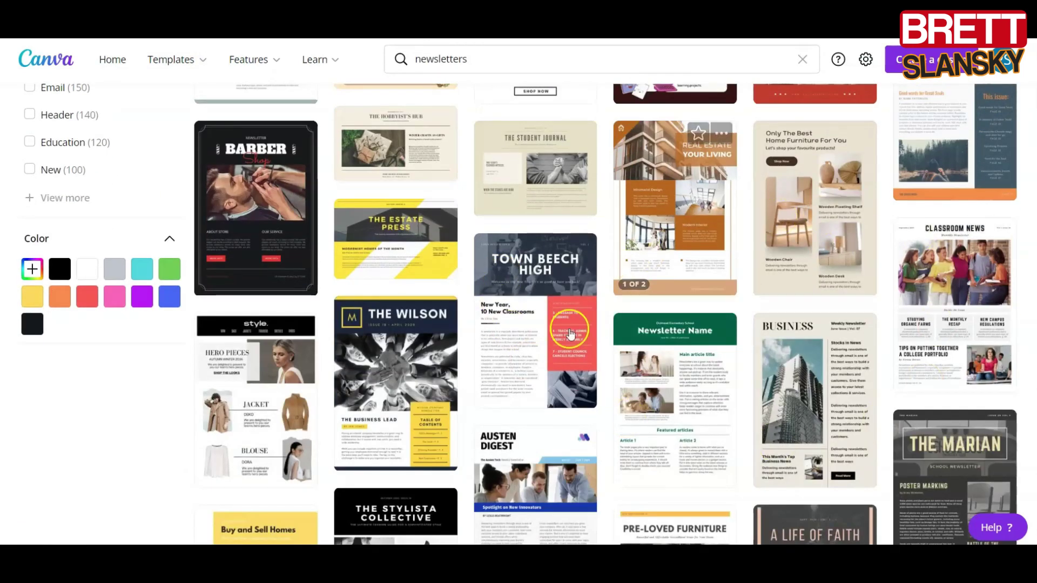
scroll(689, 335, "up", 3)
scroll(690, 335, "up", 4)
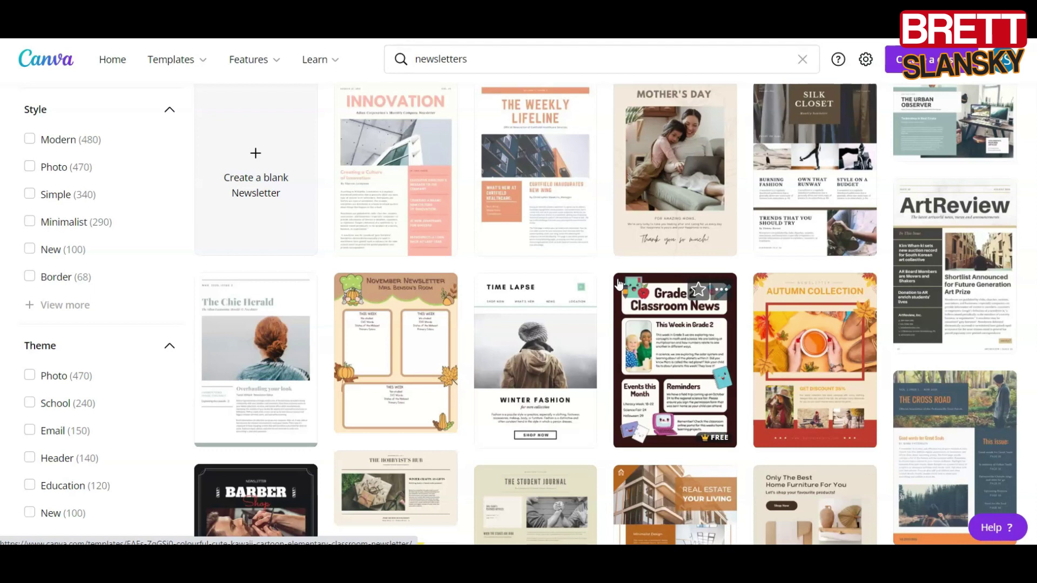
mouse_move(548, 176)
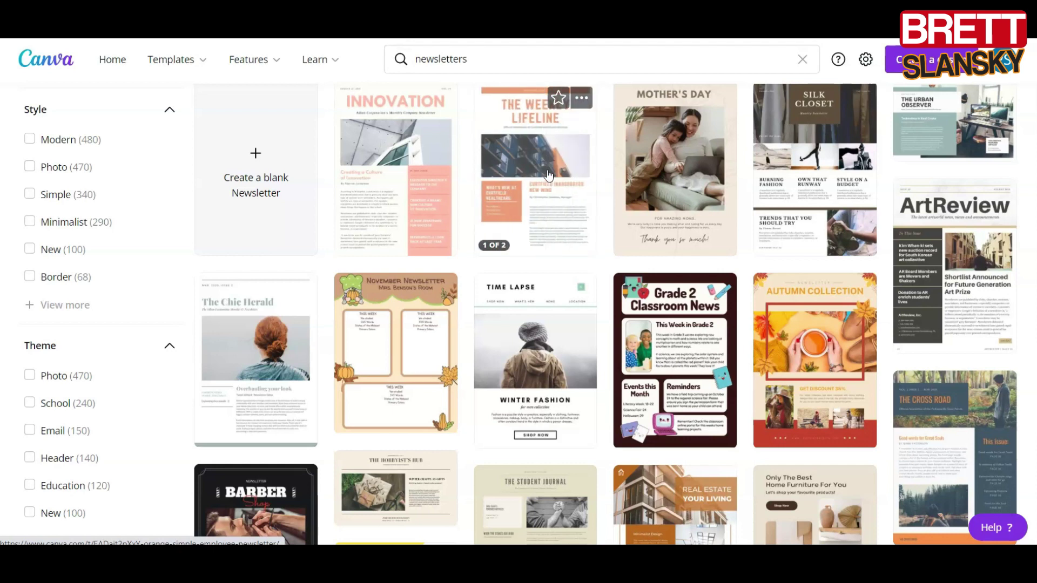
left_click(425, 180)
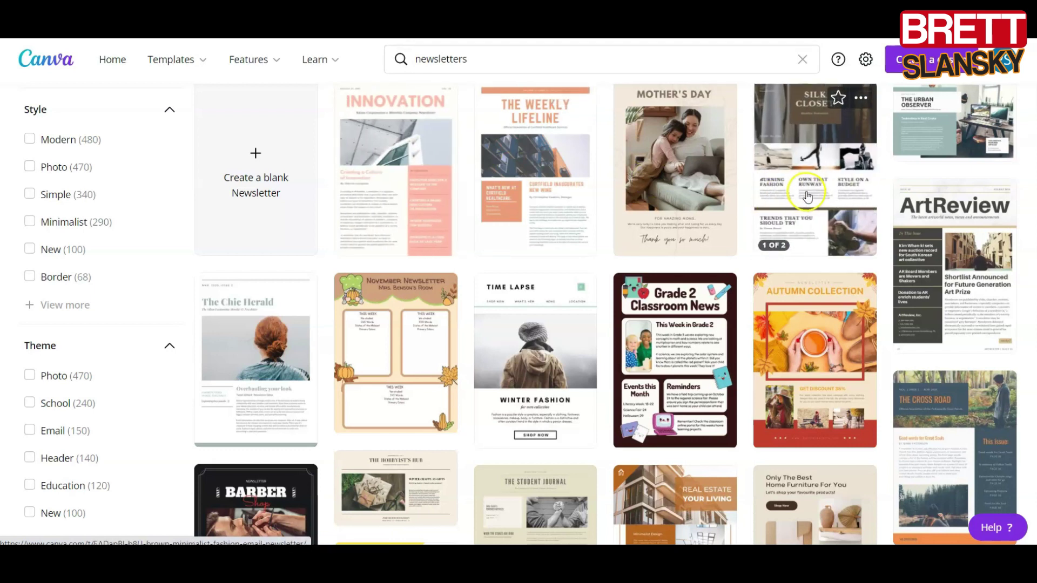
Preview the black-and-yellow Whimson Write-Up template and start a design from it.
scroll(489, 234, "down", 5)
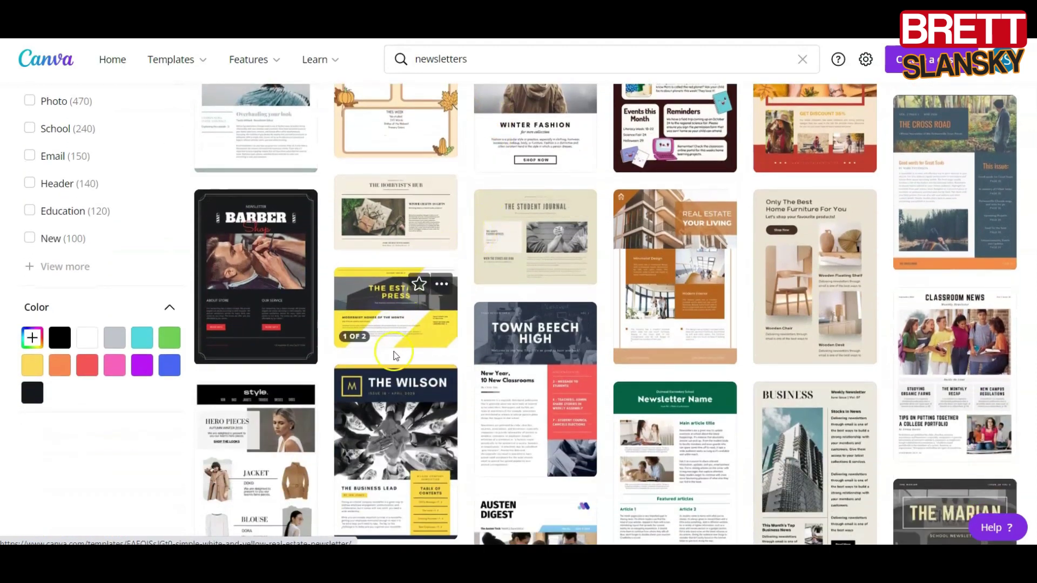
scroll(479, 238, "down", 4)
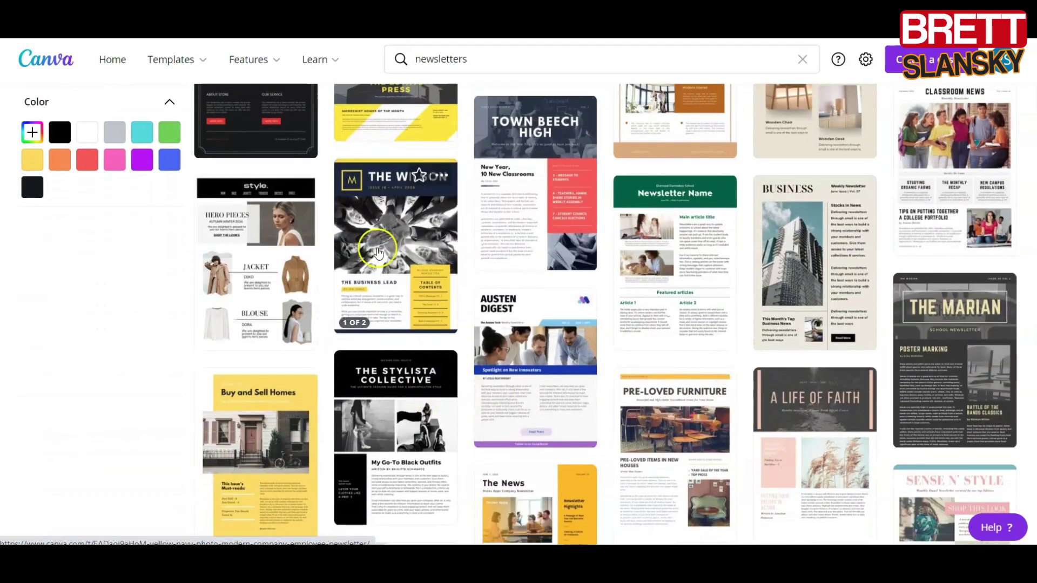
scroll(614, 221, "down", 4)
scroll(614, 224, "down", 8)
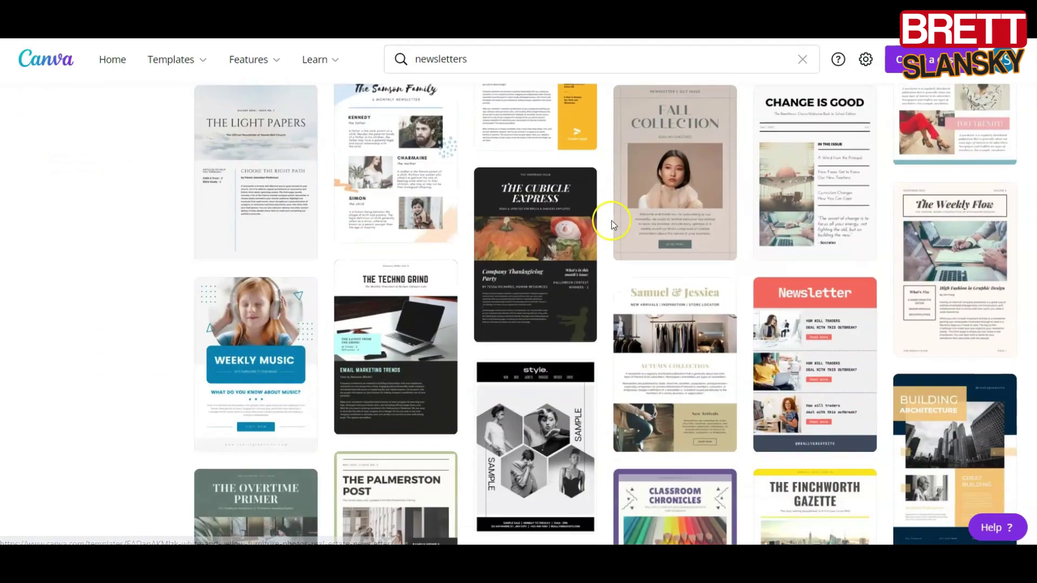
scroll(475, 227, "down", 12)
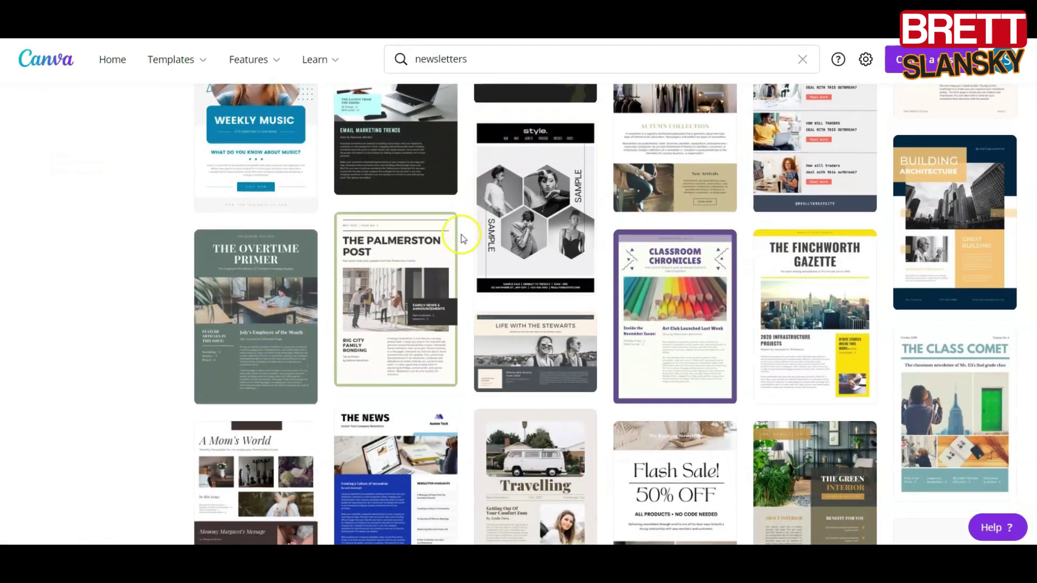
scroll(458, 245, "down", 2)
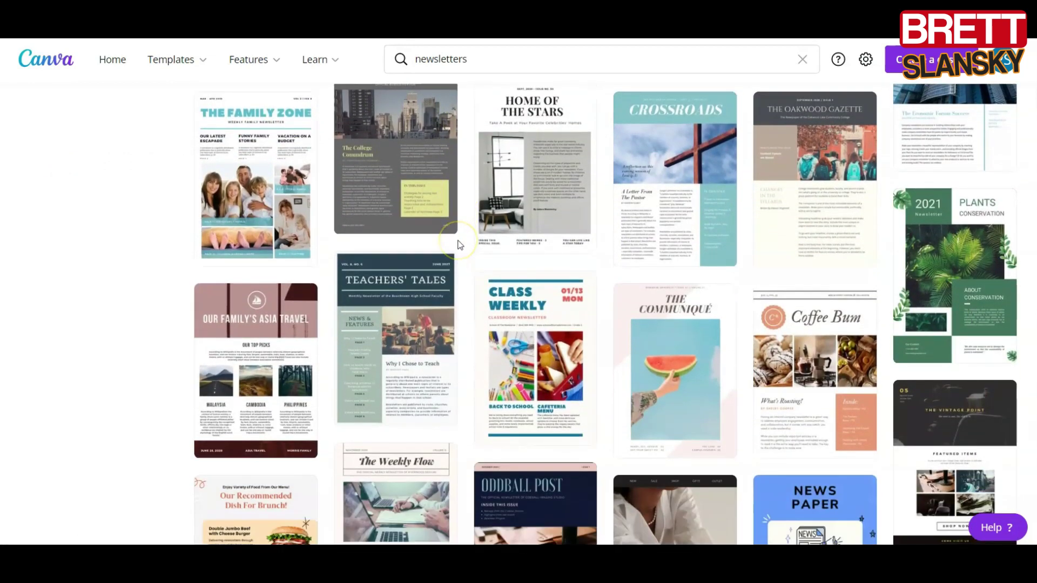
scroll(660, 261, "down", 10)
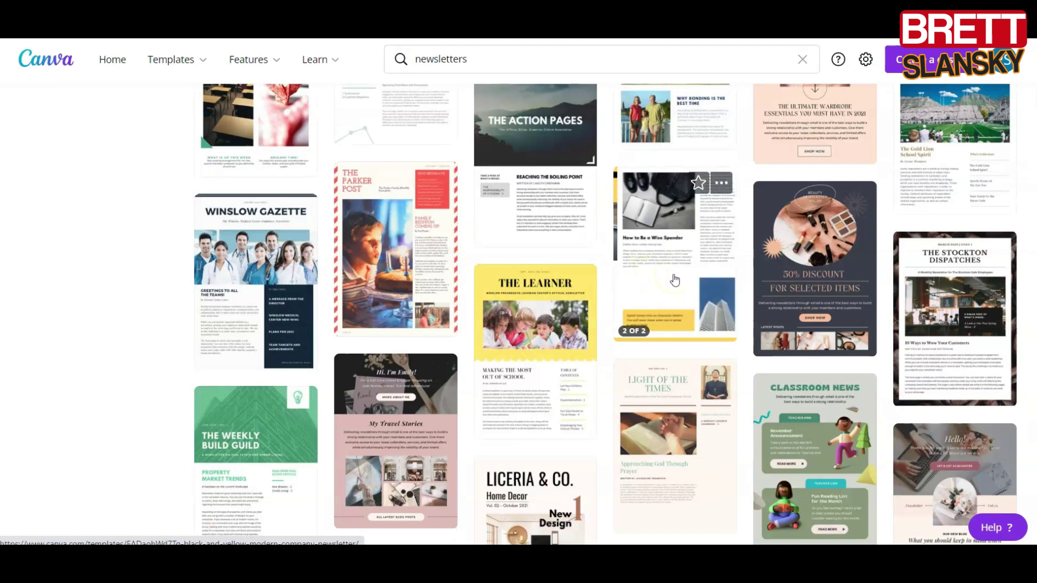
left_click(675, 279)
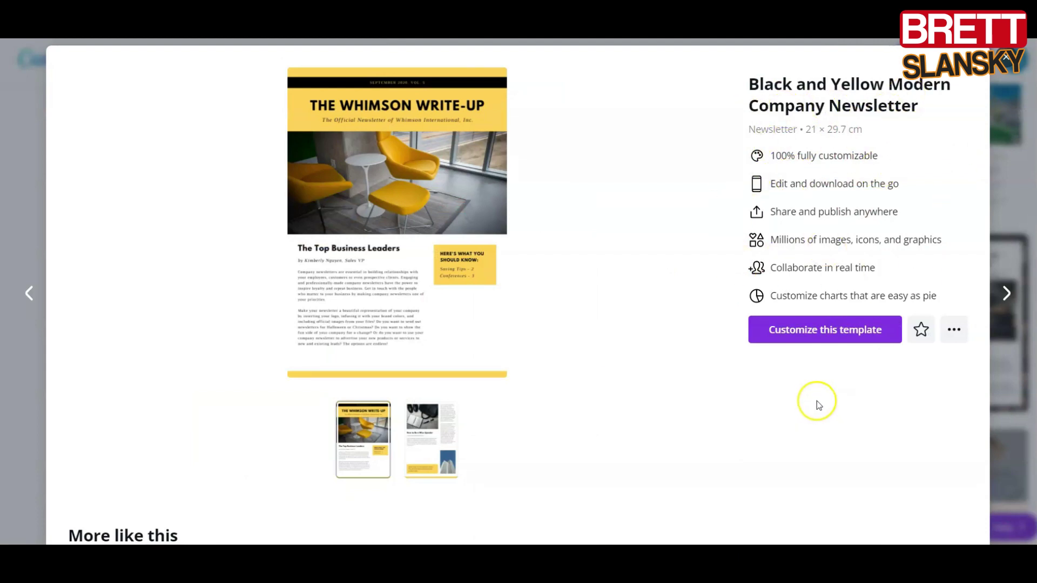
left_click(821, 334)
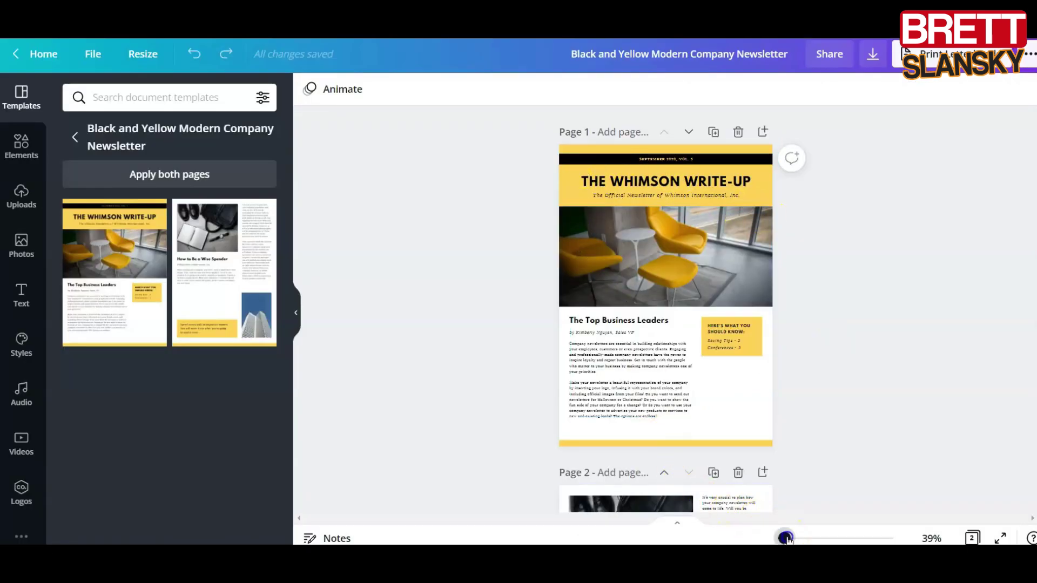
Zoom in on the Whimson Write-Up newsletter and look through both of its pages.
left_click_drag(785, 539, 794, 540)
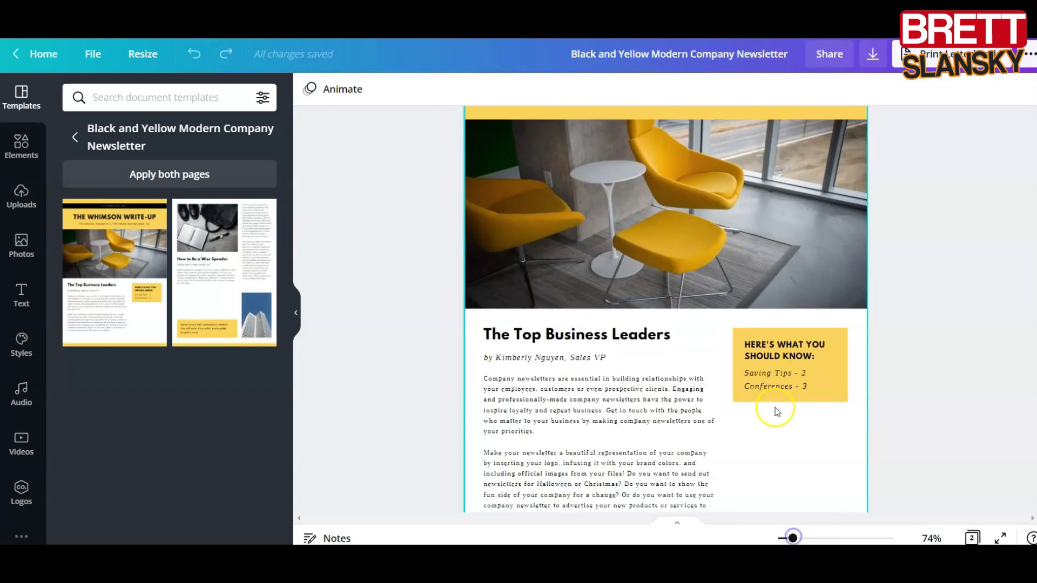
scroll(776, 405, "up", 5)
left_click(665, 179)
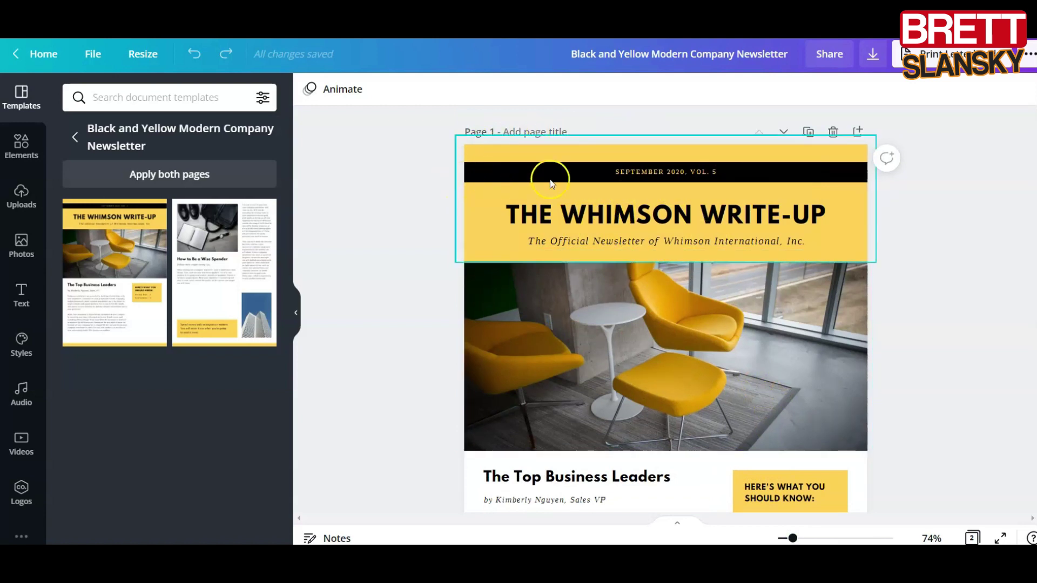
scroll(810, 451, "down", 15)
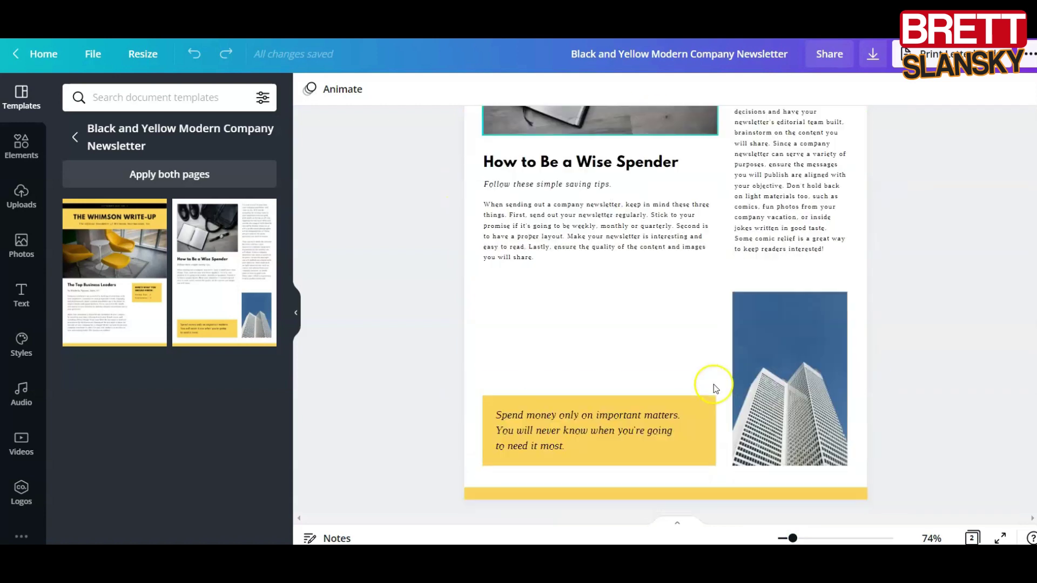
scroll(695, 389, "up", 15)
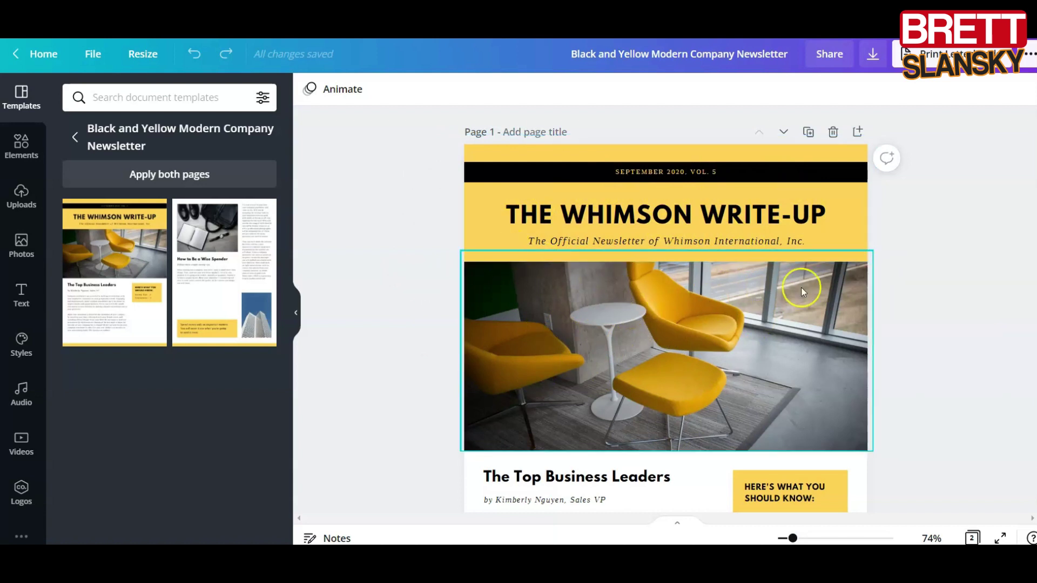
scroll(796, 288, "down", 4)
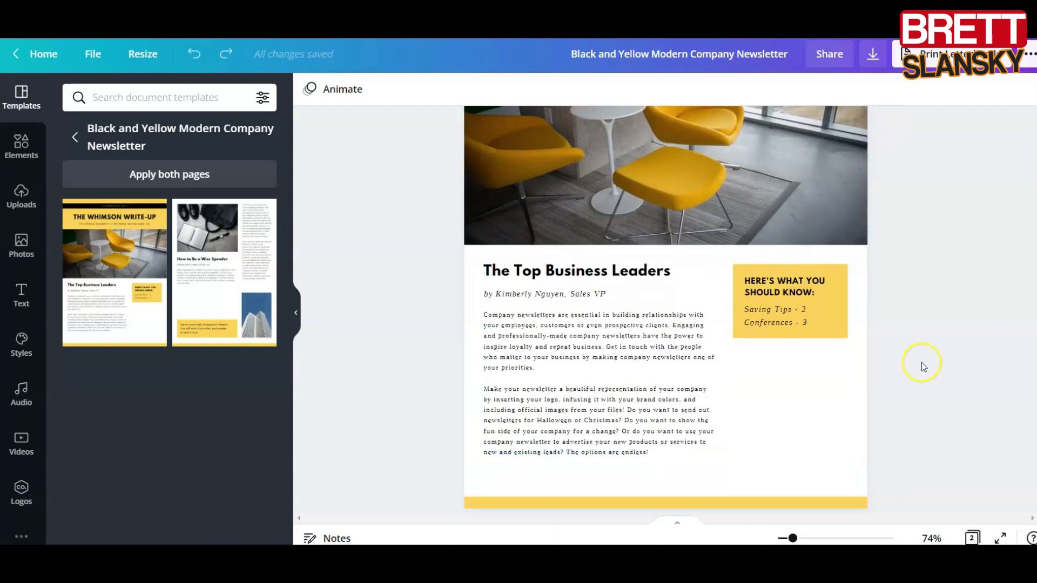
scroll(961, 384, "up", 4)
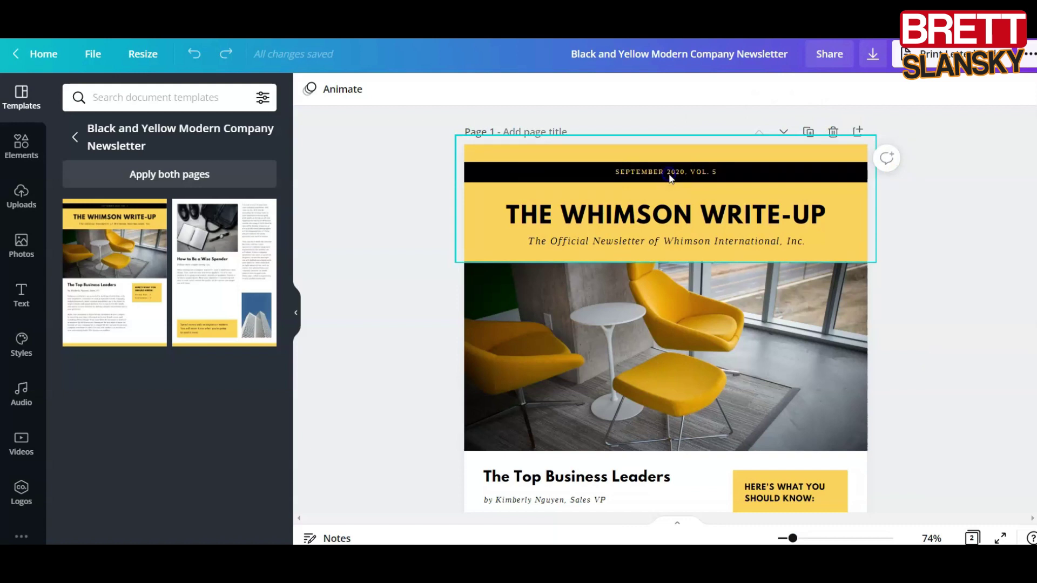
Replace the header date line with 'EPICMARKETINGBOSS.COM', bold at size 13.
double_click(664, 179)
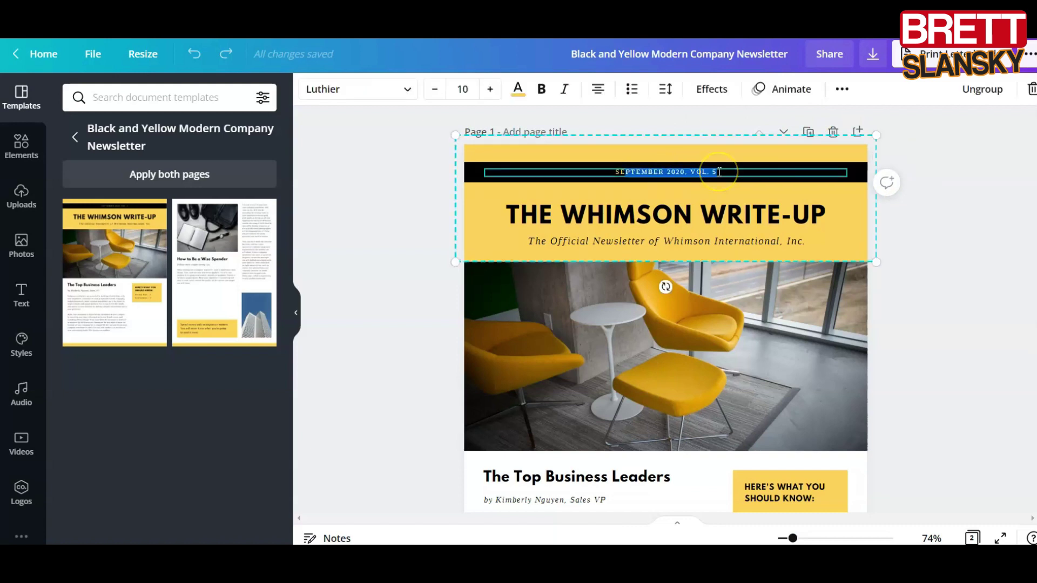
key("BackSpace")
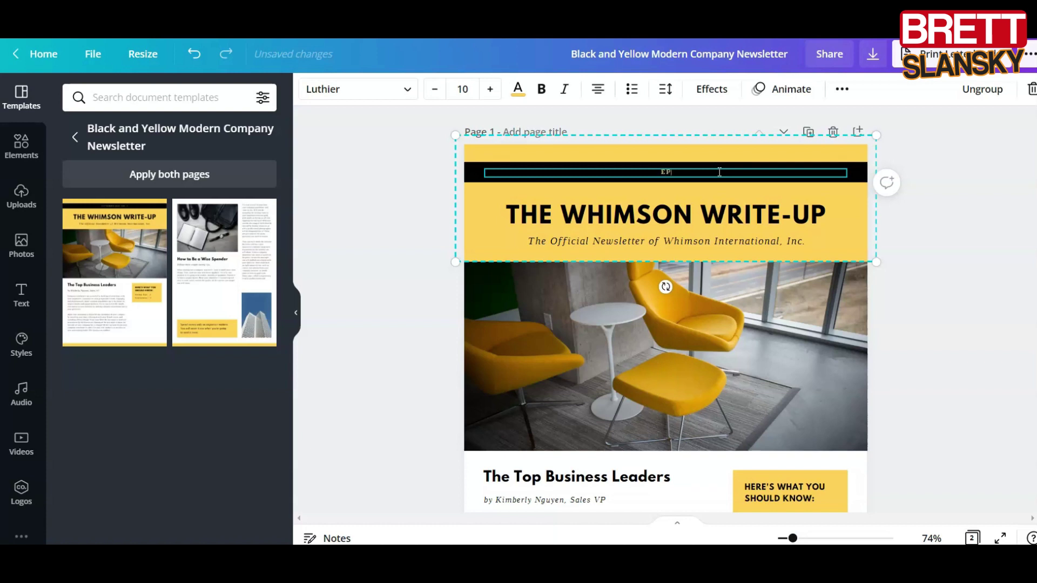
type("EPICMARKETINGBOSS>CO")
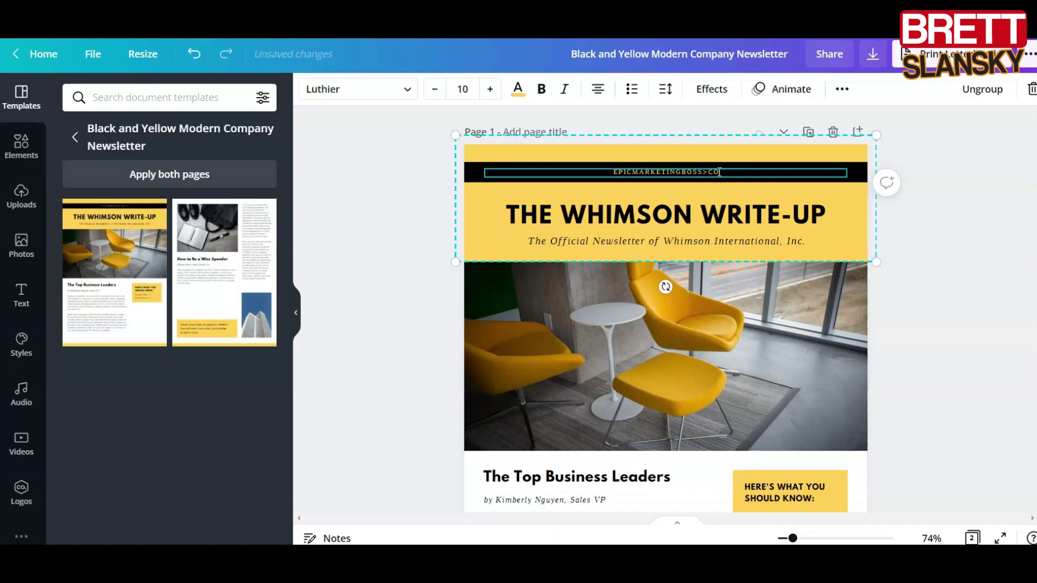
key("BackSpace")
key("BackSpace")
key("BackSpace")
type(".COM")
key("ctrl+a")
left_click(542, 88)
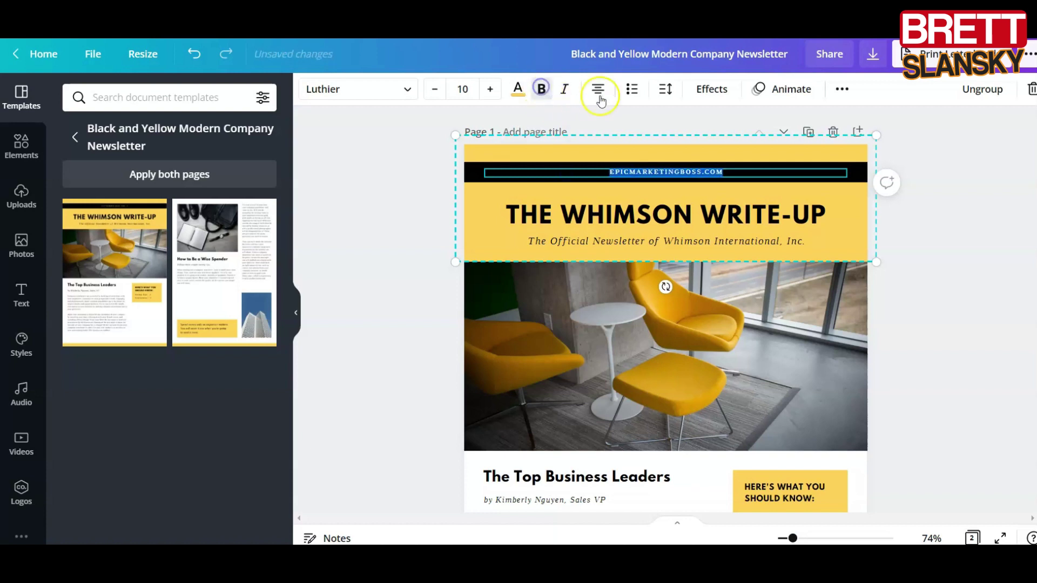
left_click(490, 89)
left_click(490, 88)
left_click(490, 89)
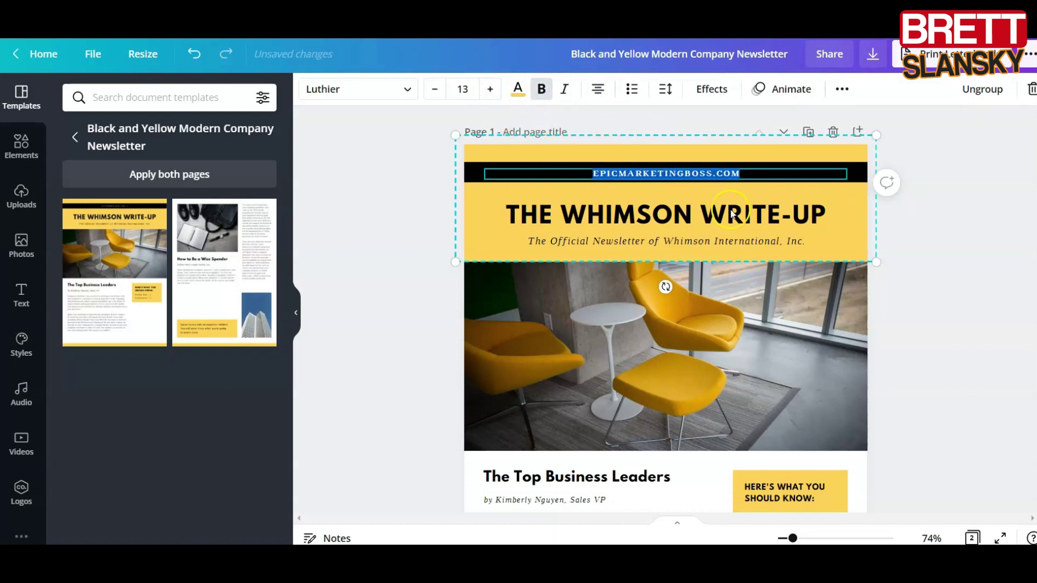
left_click(769, 163)
left_click(947, 157)
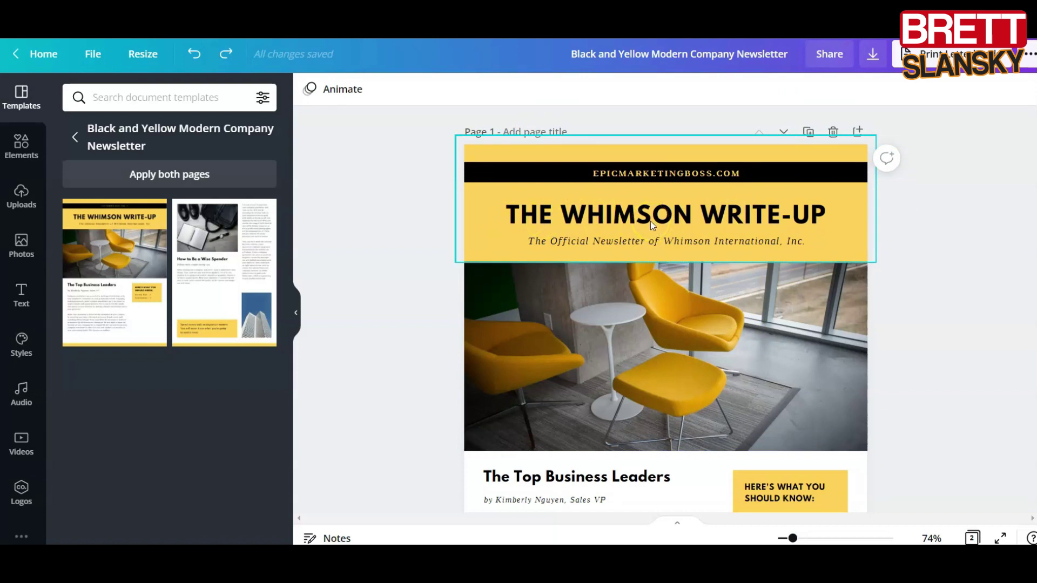
Copy the title 'How to Avoid Buying Low-Quality Digital Products' from the Notepad file.
key("alt+Tab")
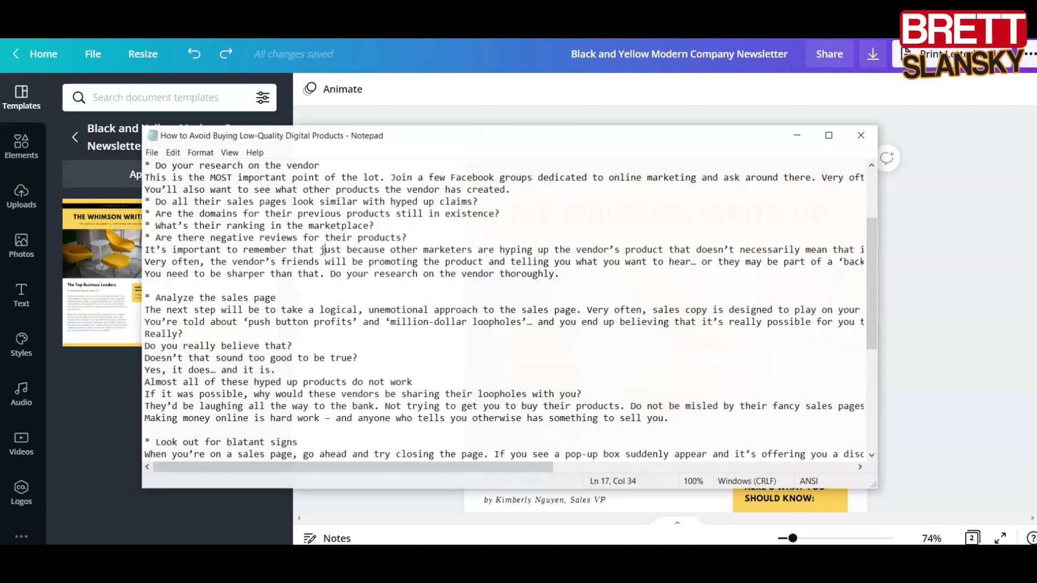
scroll(429, 275, "up", 3)
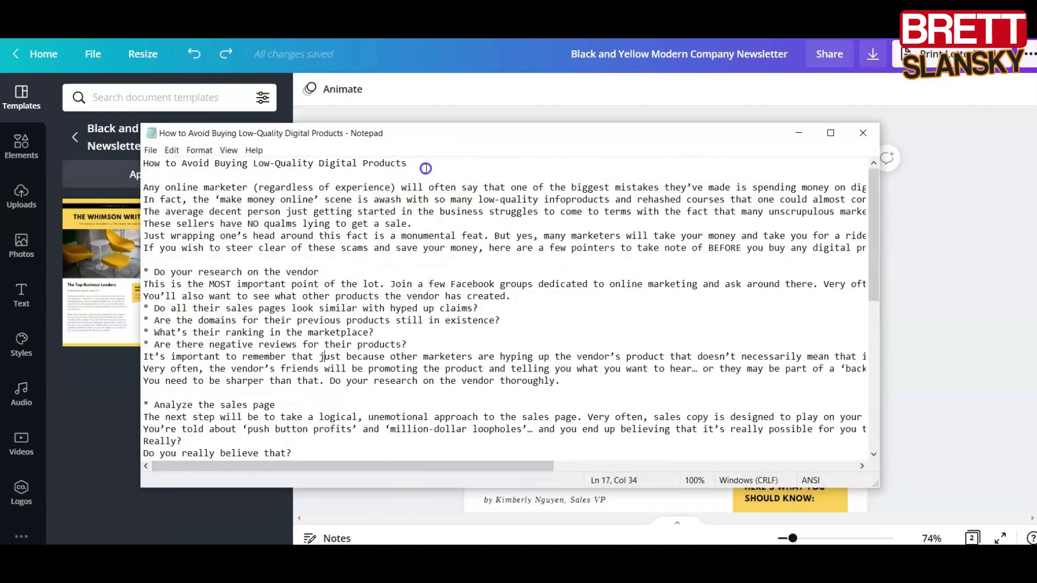
left_click_drag(426, 168, 144, 164)
right_click(182, 164)
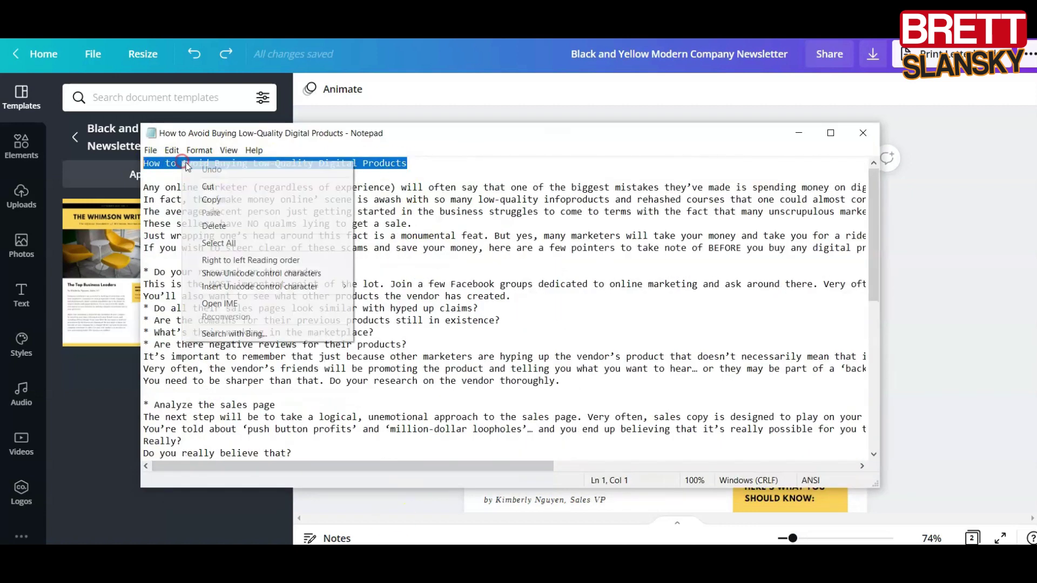
left_click(238, 201)
left_click(799, 133)
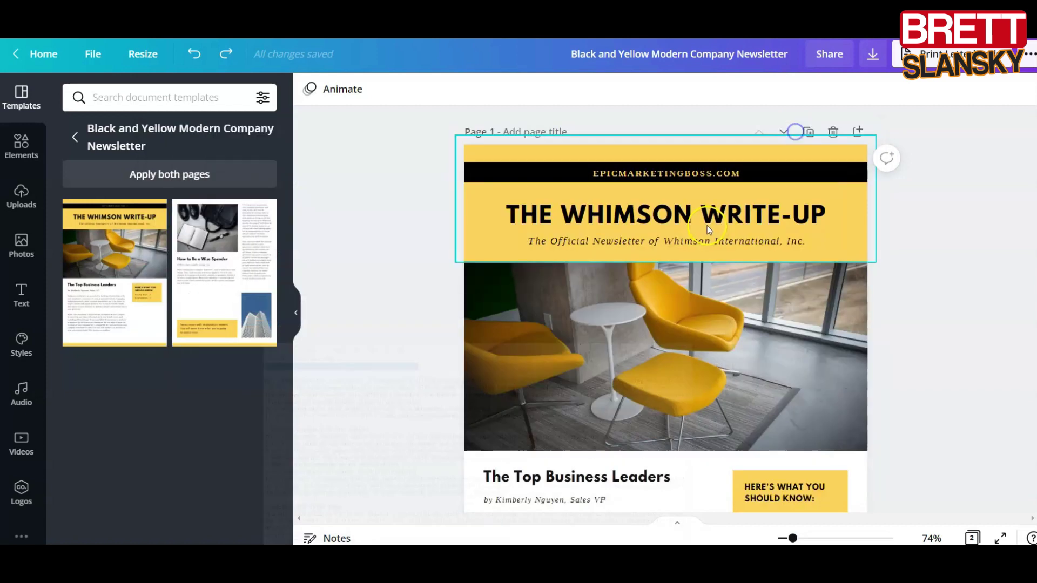
Paste the copied article title into the heading and change the subtitle to 'And Save Ton Of Money In The Process'.
double_click(680, 213)
key("ctrl+v")
double_click(804, 292)
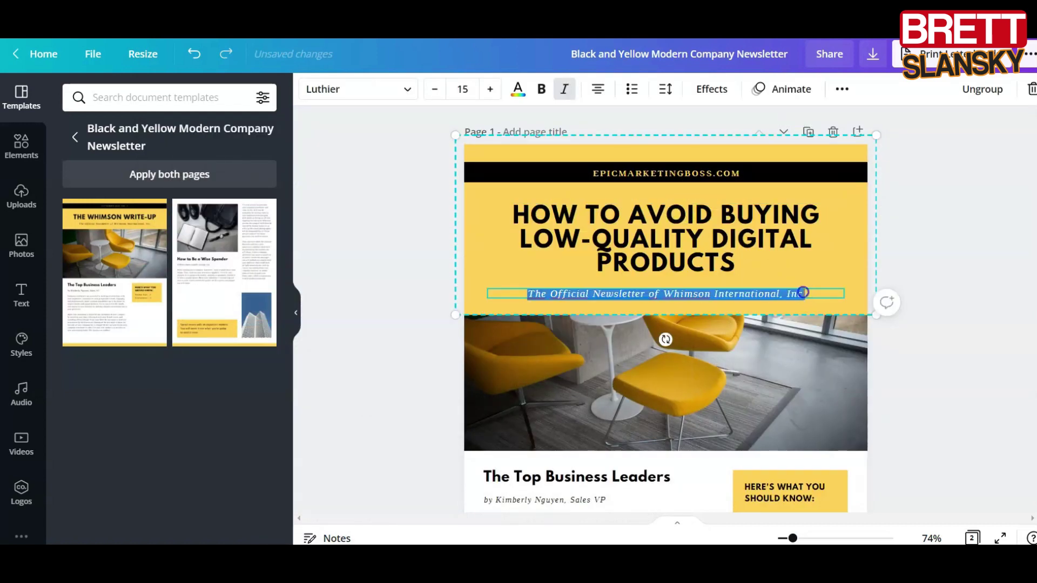
type("Say Ton")
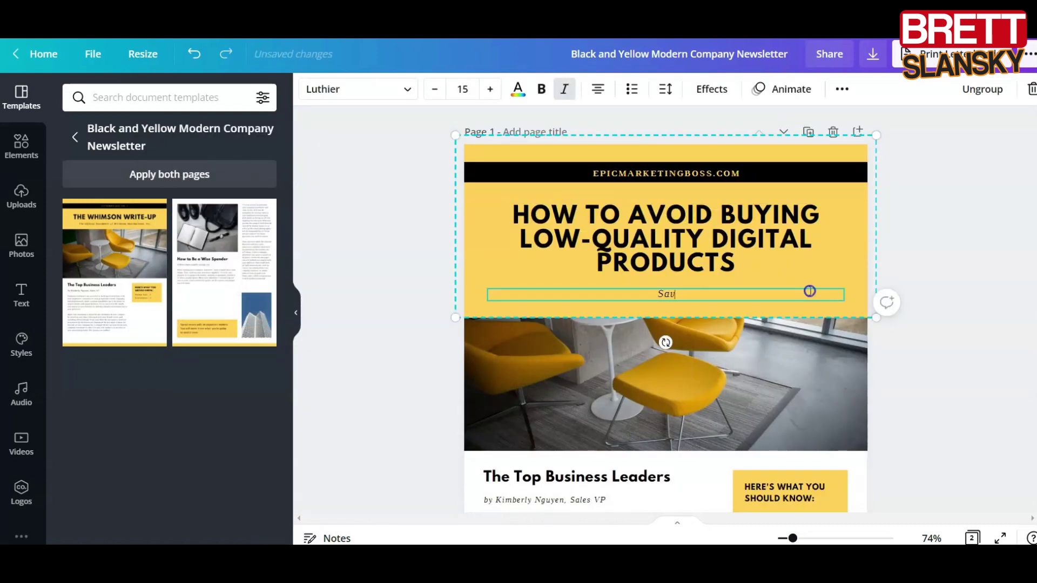
key("BackSpace")
type("on Of Money")
left_click(618, 295)
type("And")
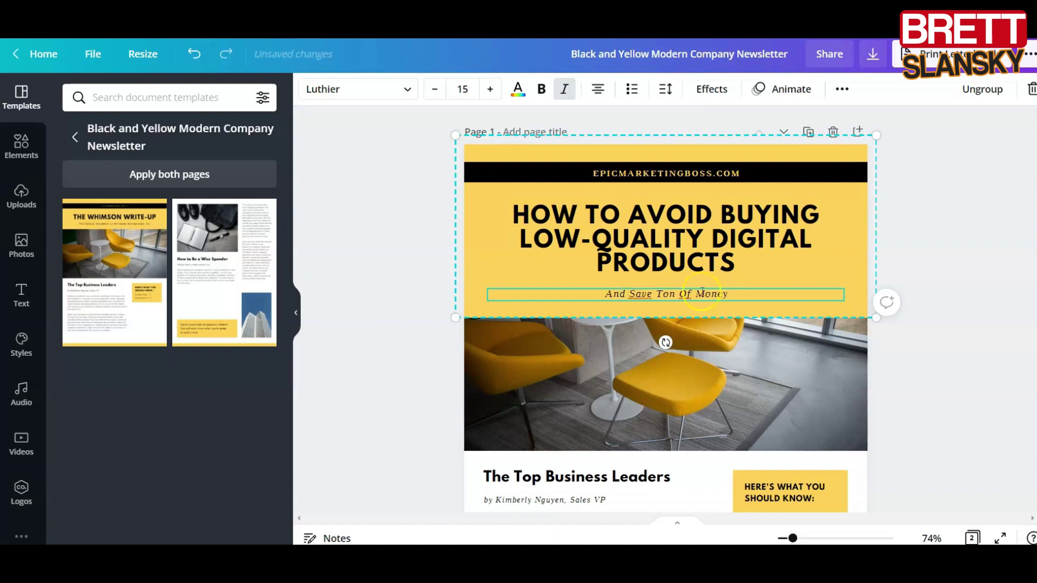
left_click(740, 294)
type("In The Process")
left_click(982, 226)
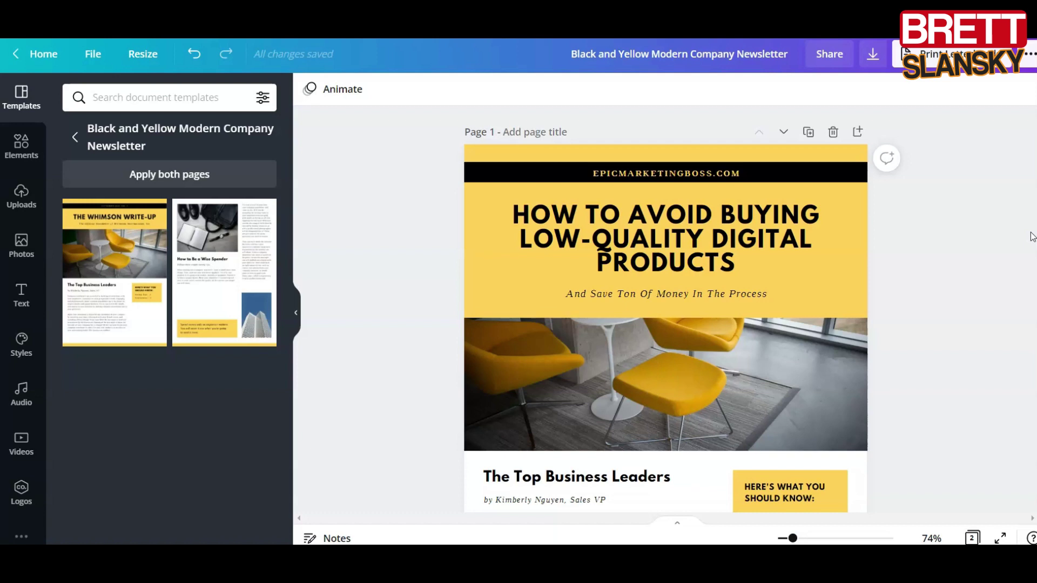
Search stock photos for 'digital marketing' and drop the laptop photo over the yellow-chairs cover.
scroll(1032, 236, "down", 1)
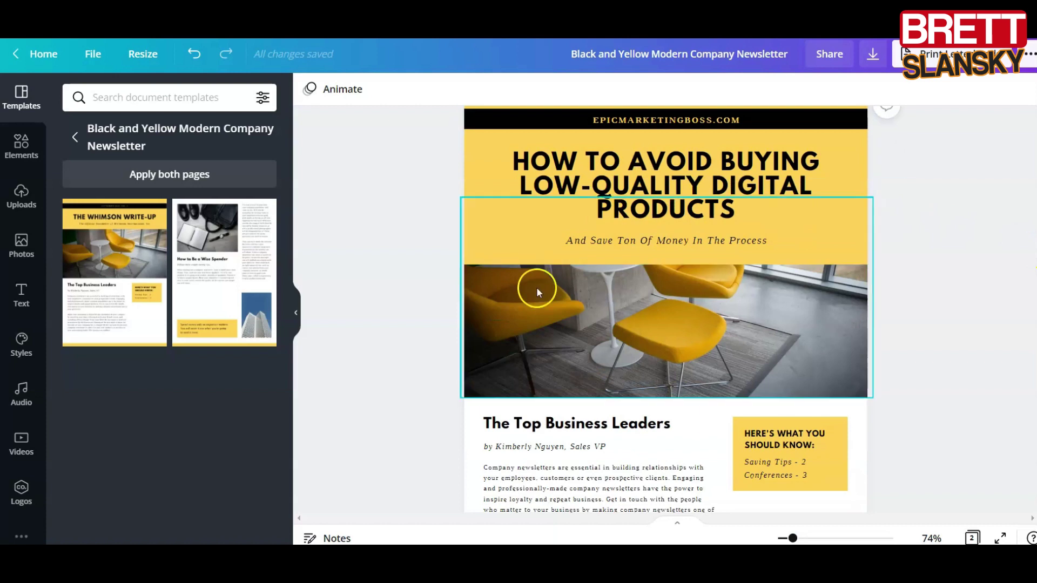
left_click(655, 312)
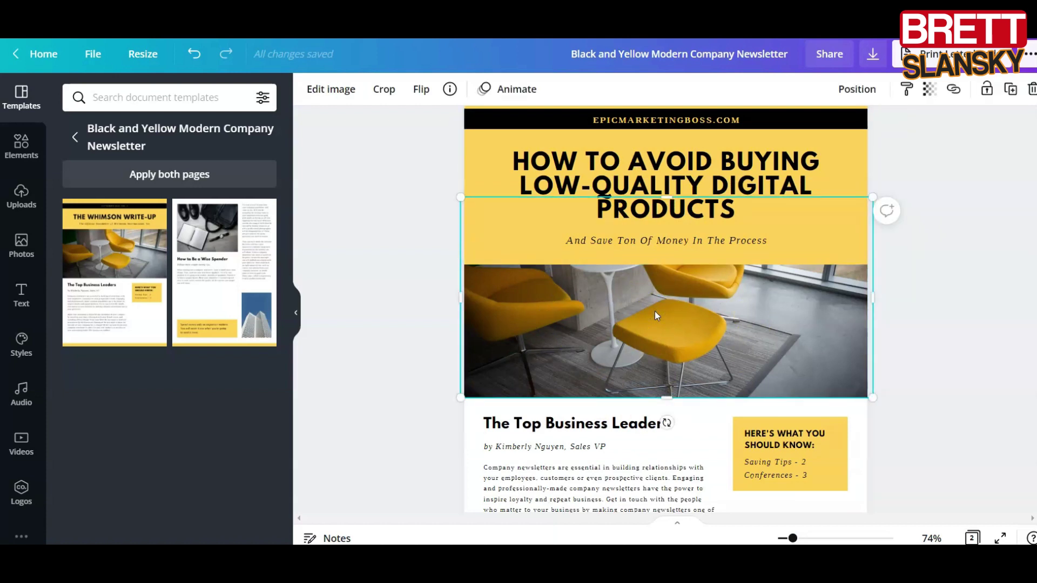
left_click(22, 242)
left_click(146, 97)
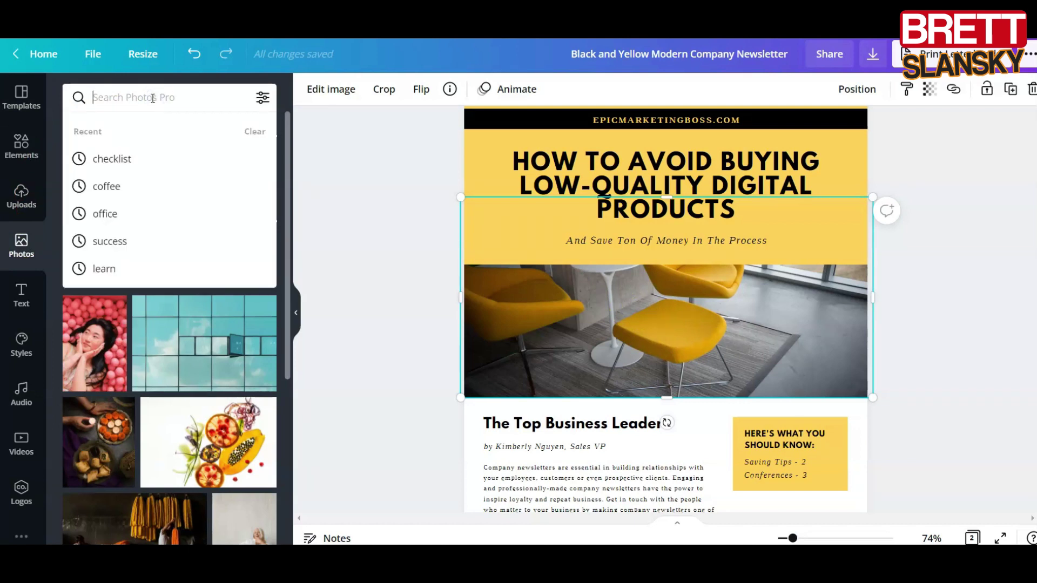
type("digital marketing")
key("Return")
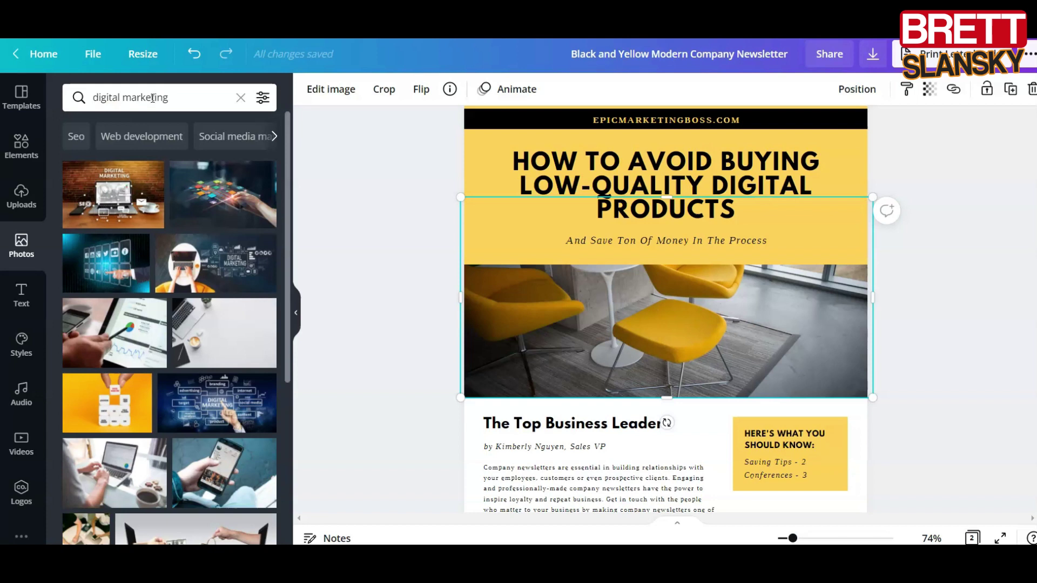
scroll(243, 291, "down", 10)
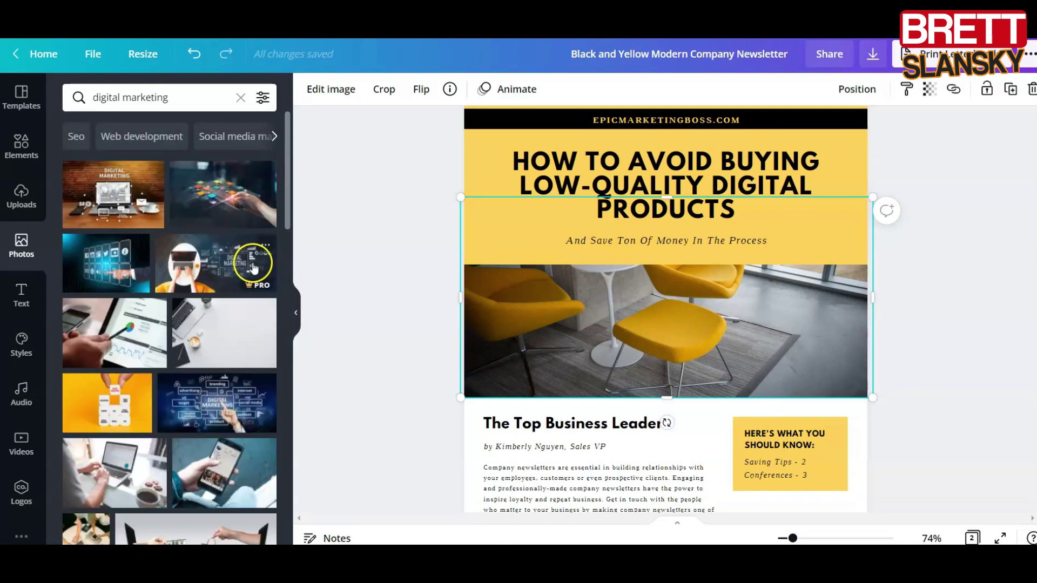
left_click(226, 289)
scroll(204, 336, "down", 3)
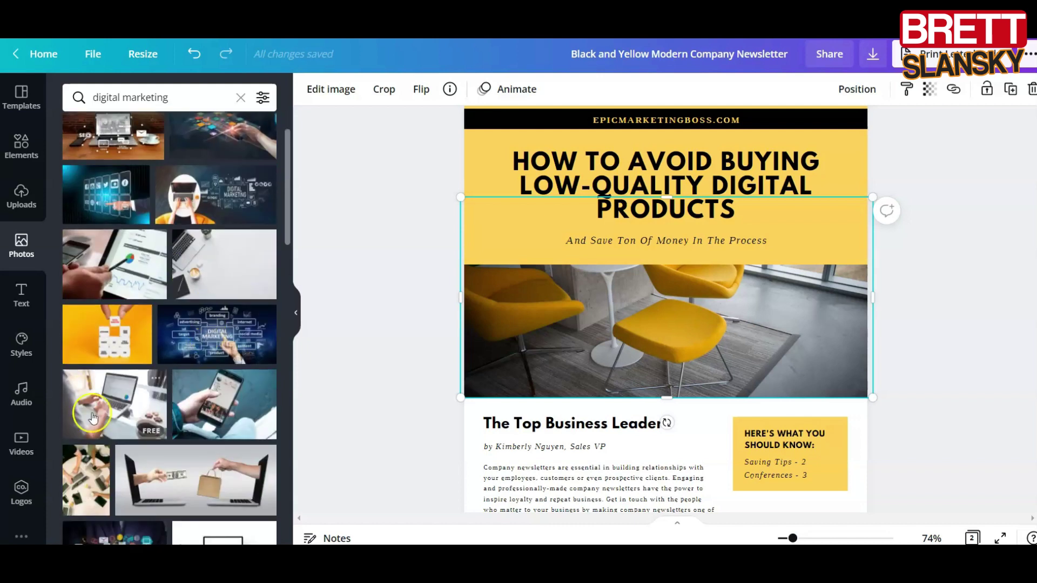
left_click_drag(106, 332, 563, 338)
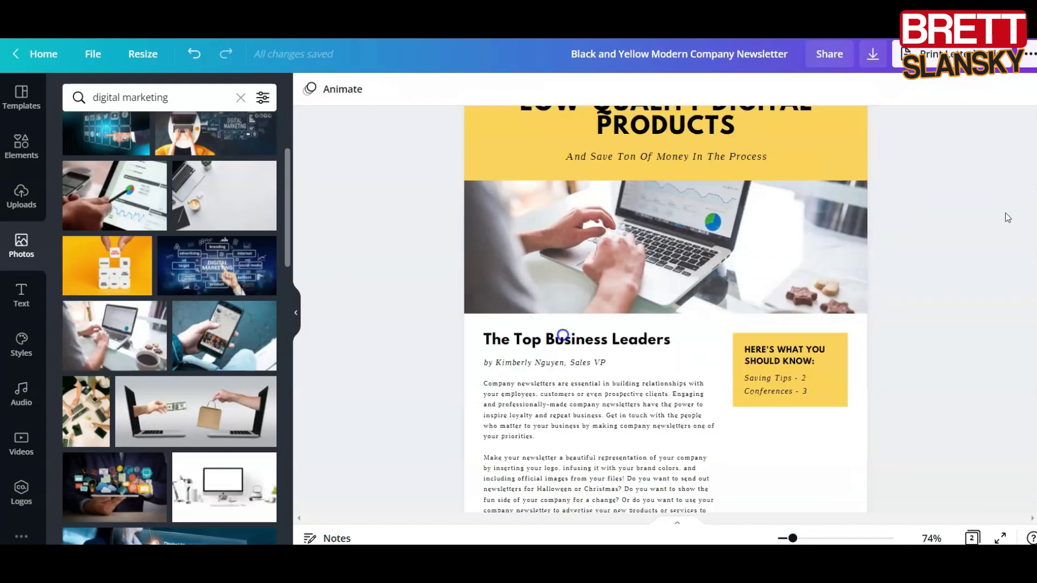
scroll(1008, 218, "up", 3)
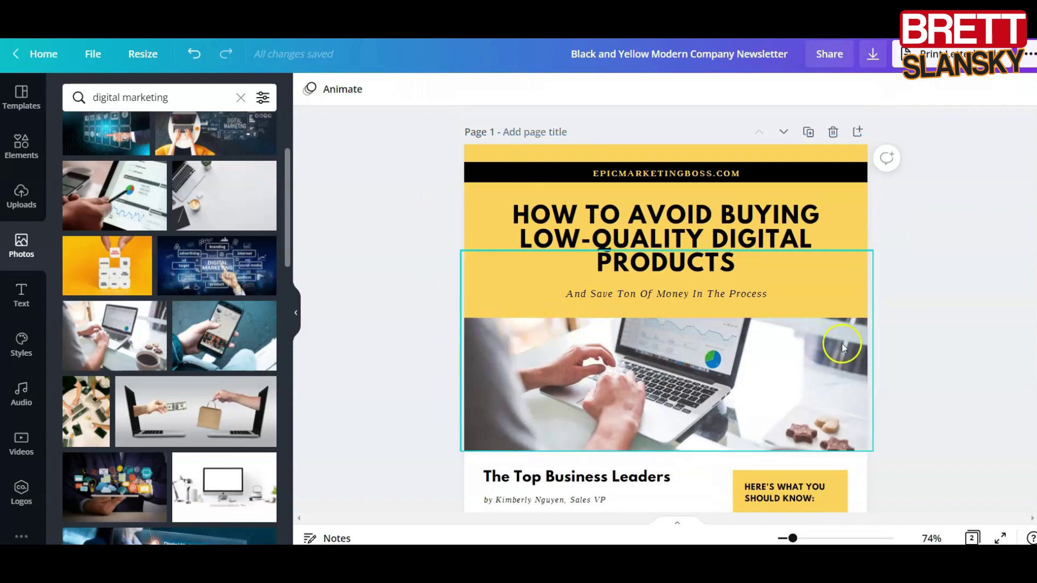
scroll(978, 278, "down", 3)
Replace the article byline with the author's name.
left_click(542, 294)
double_click(540, 295)
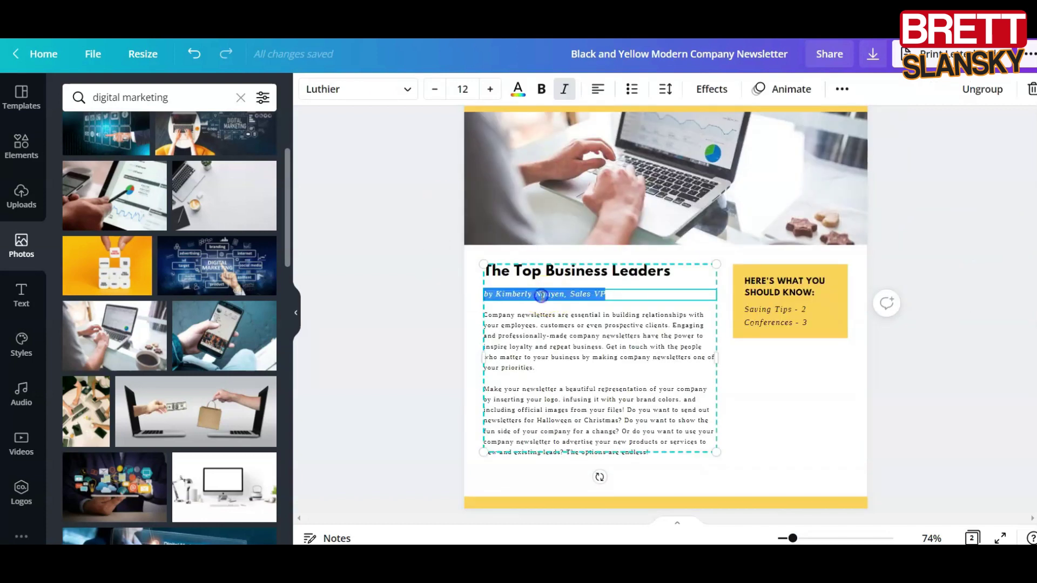
left_click(516, 294)
left_click_drag(496, 294, 627, 294)
type("Brett Slansky")
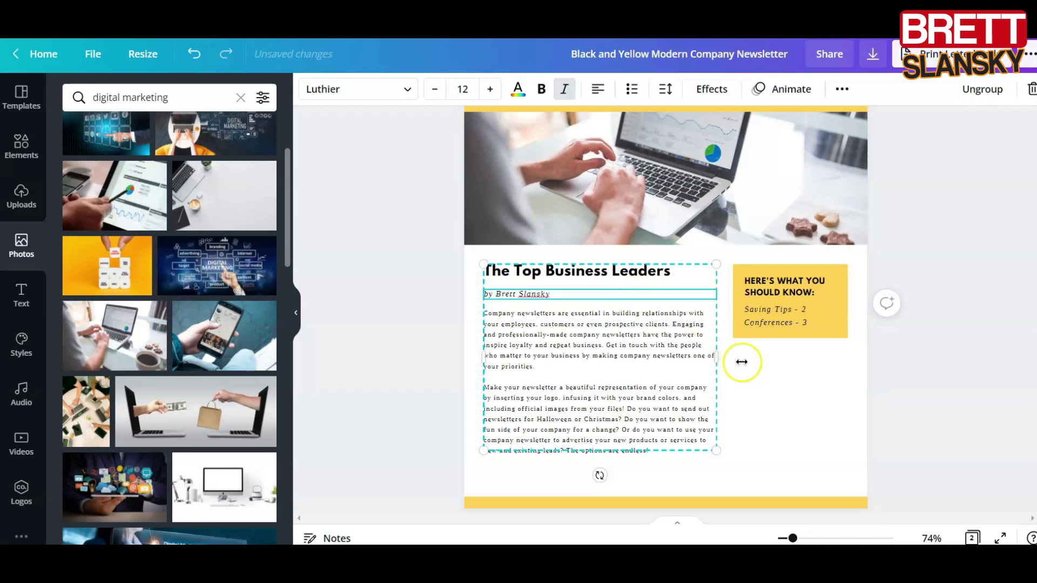
left_click(775, 389)
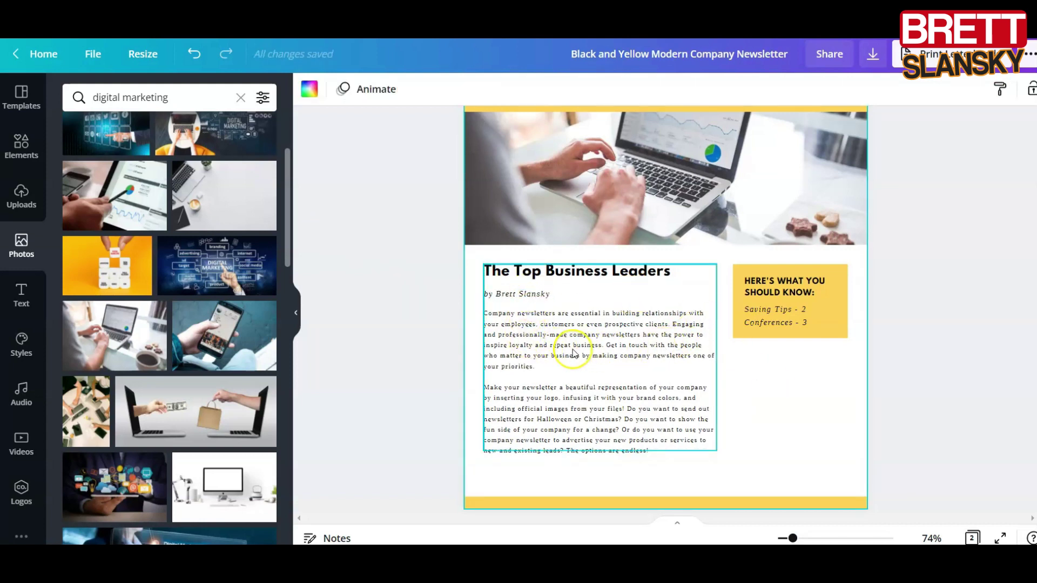
Delete the second placeholder paragraph and select the remaining article body text.
left_click(606, 340)
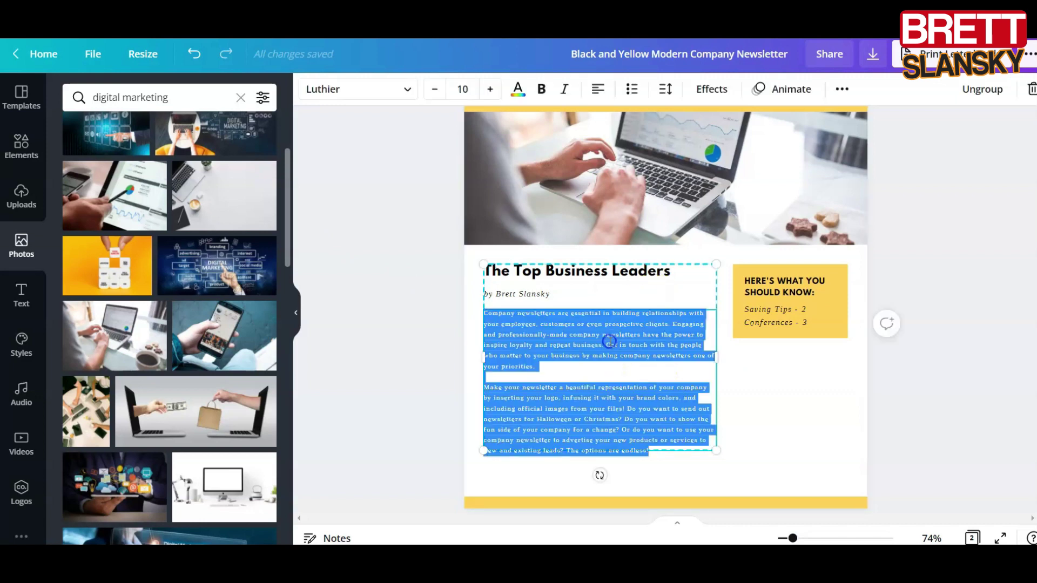
left_click(609, 341)
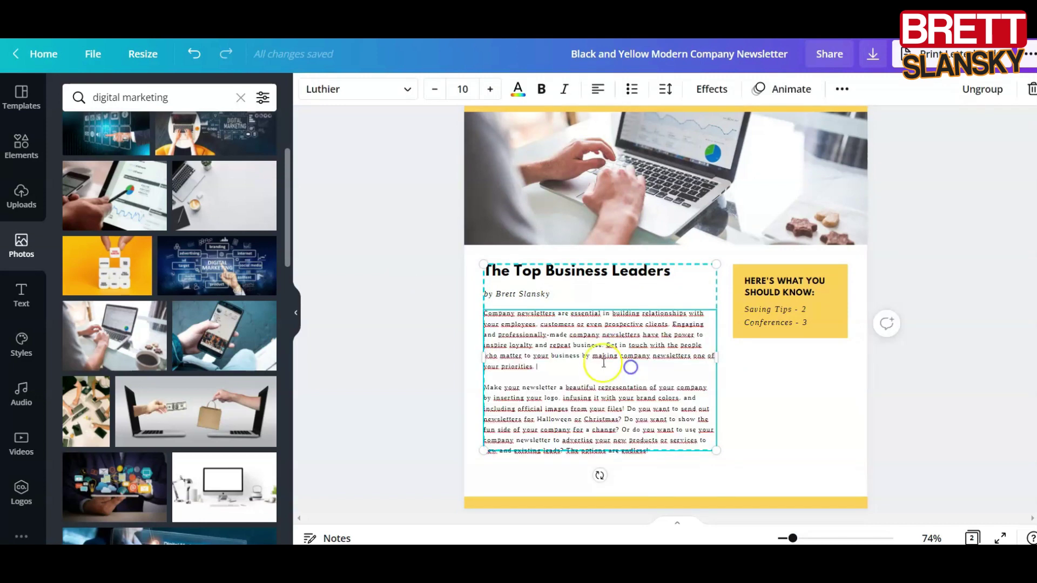
left_click(624, 357)
left_click_drag(551, 374, 693, 467)
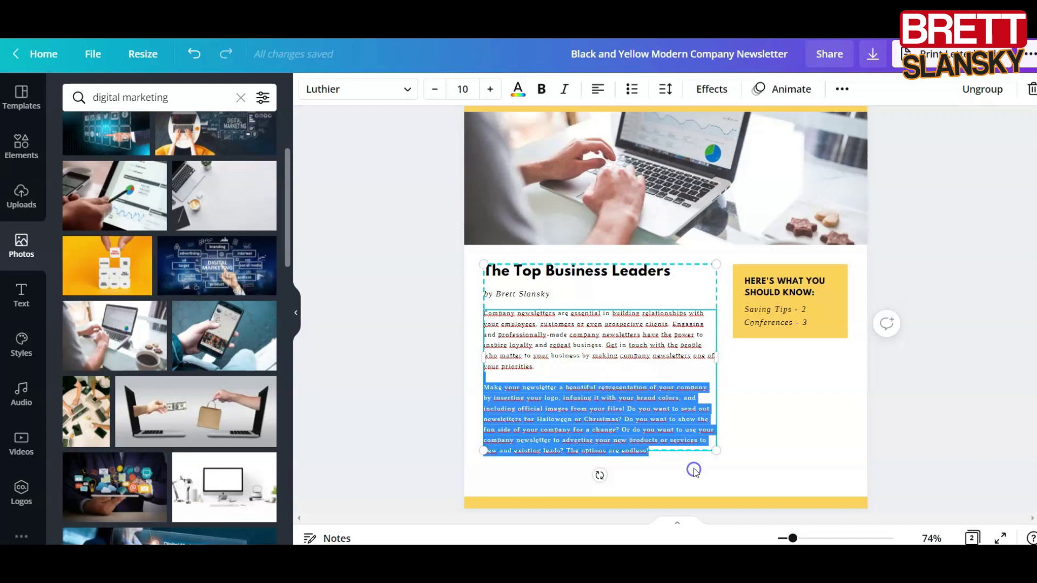
key("BackSpace")
key("ctrl+a")
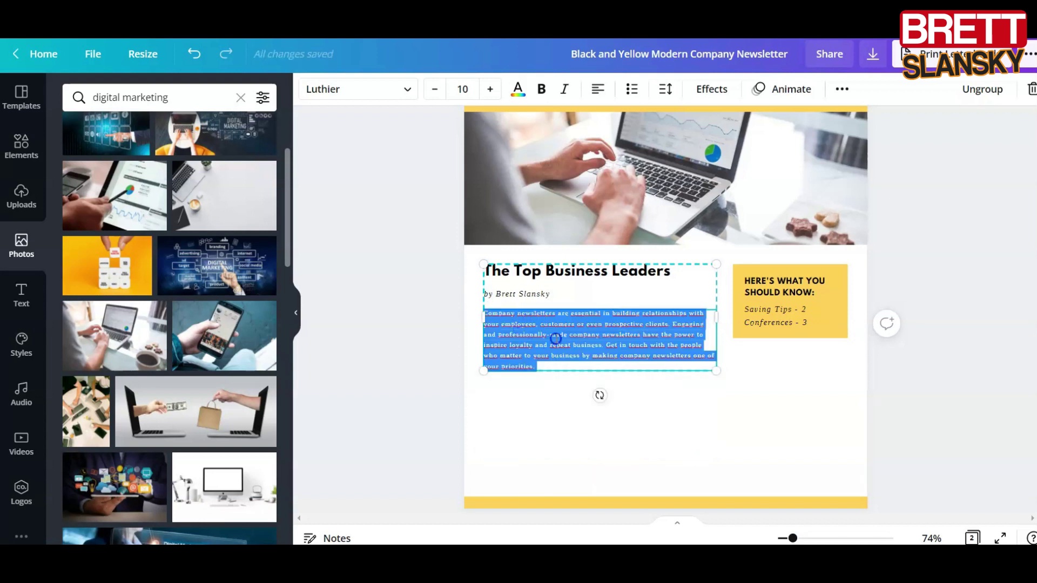
Copy the article's first four paragraphs from the Notepad file.
left_click(429, 543)
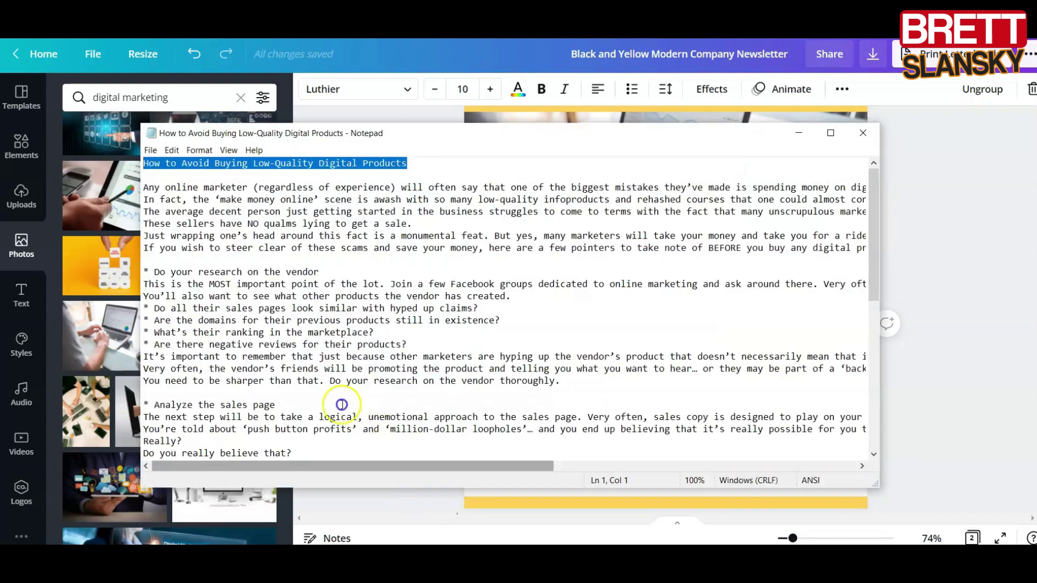
left_click(250, 305)
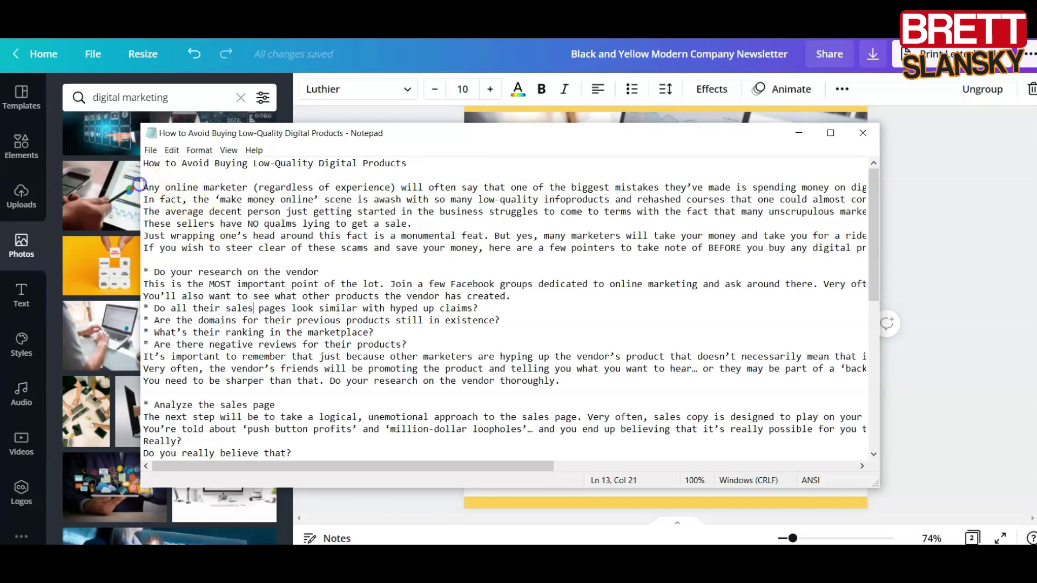
left_click_drag(143, 187, 426, 223)
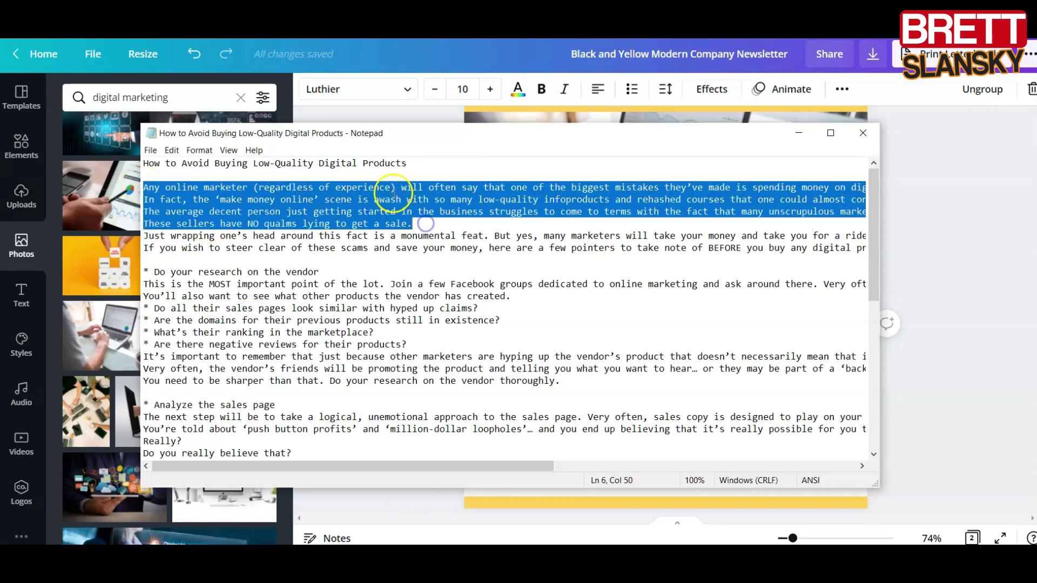
right_click(426, 223)
left_click(461, 231)
left_click(598, 342)
Paste the paragraphs into the article body, add paragraph spacing, and enlarge the text to 13.
key("ctrl+v")
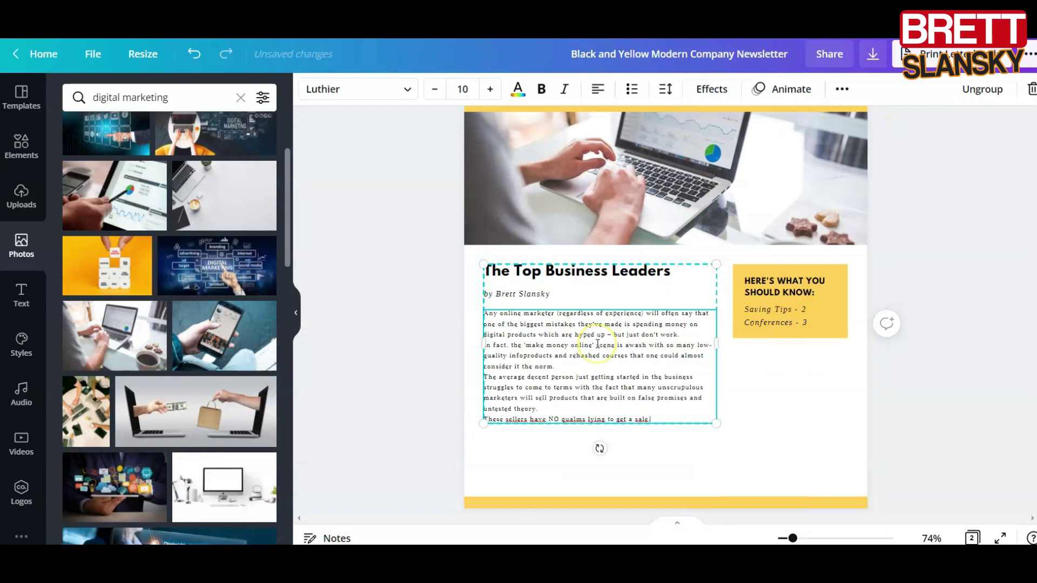
left_click(600, 386)
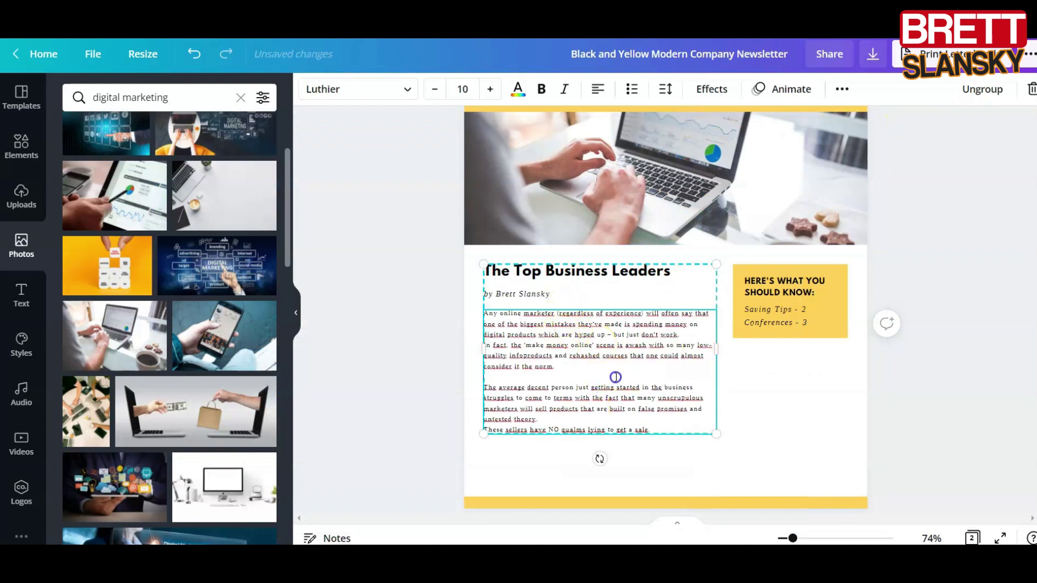
key("Return")
left_click_drag(655, 457, 483, 312)
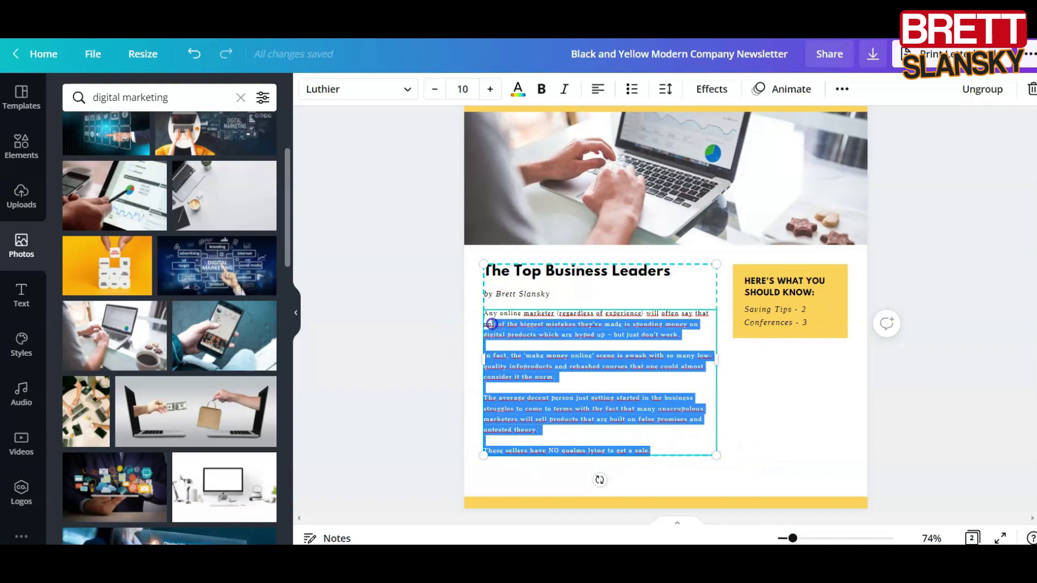
left_click(490, 89)
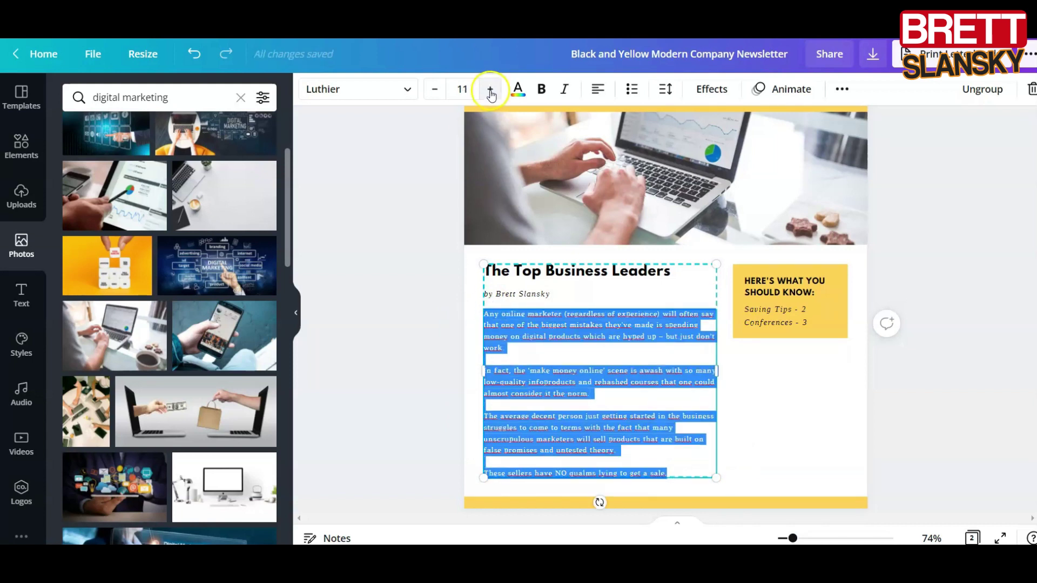
left_click(490, 89)
left_click(490, 88)
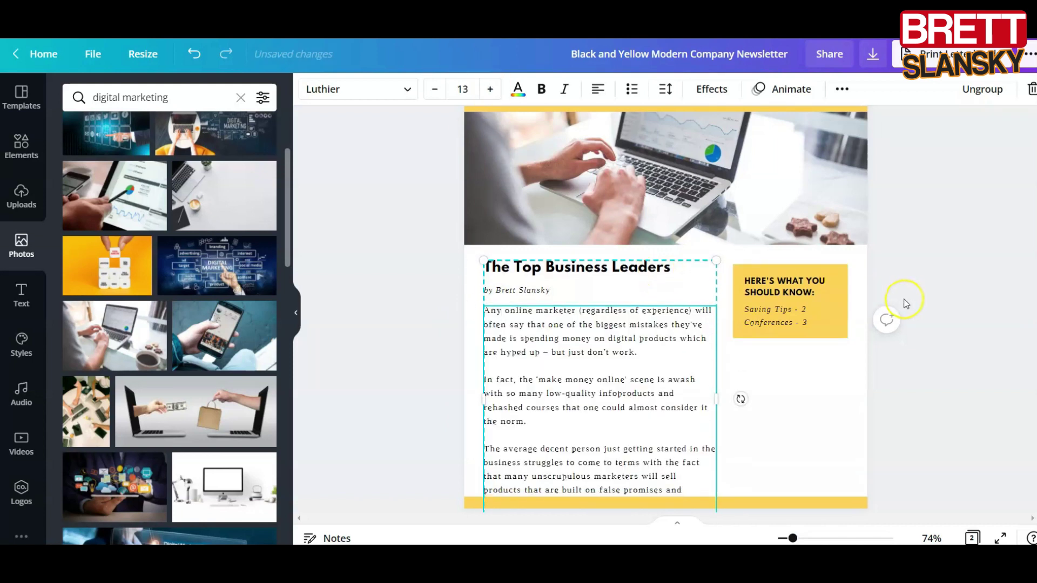
Cut the final 'These sellers have NO qualms…' sentence so the article ends at 'untested theory.'.
scroll(906, 304, "down", 3)
left_click_drag(484, 371, 715, 371)
right_click(633, 370)
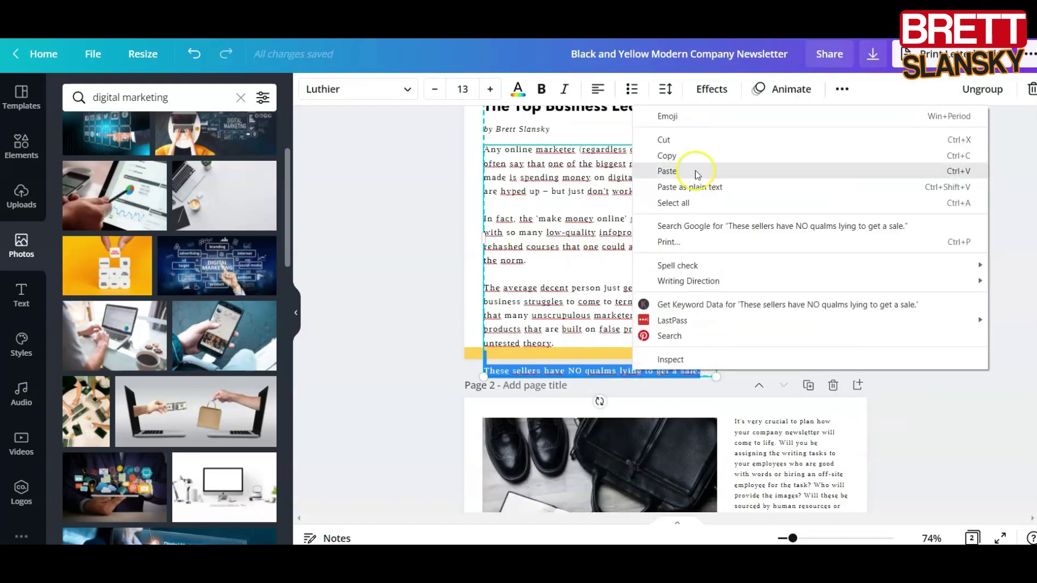
left_click(686, 142)
left_click(894, 393)
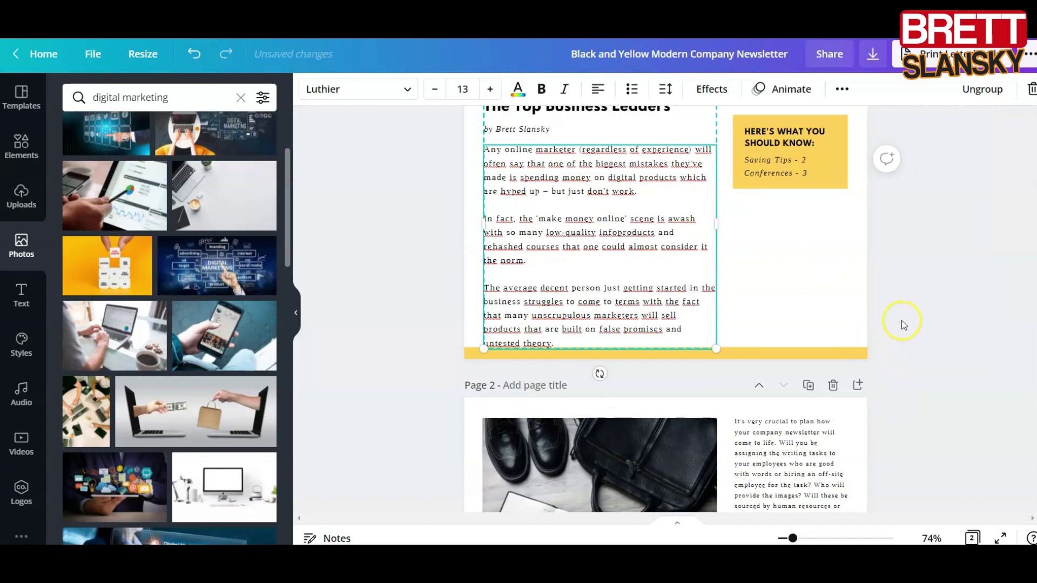
Nudge the laptop photo slightly, check the article group, and select page 2.
scroll(903, 325, "up", 5)
left_click(665, 346)
left_click_drag(665, 361, 665, 357)
left_click(643, 397)
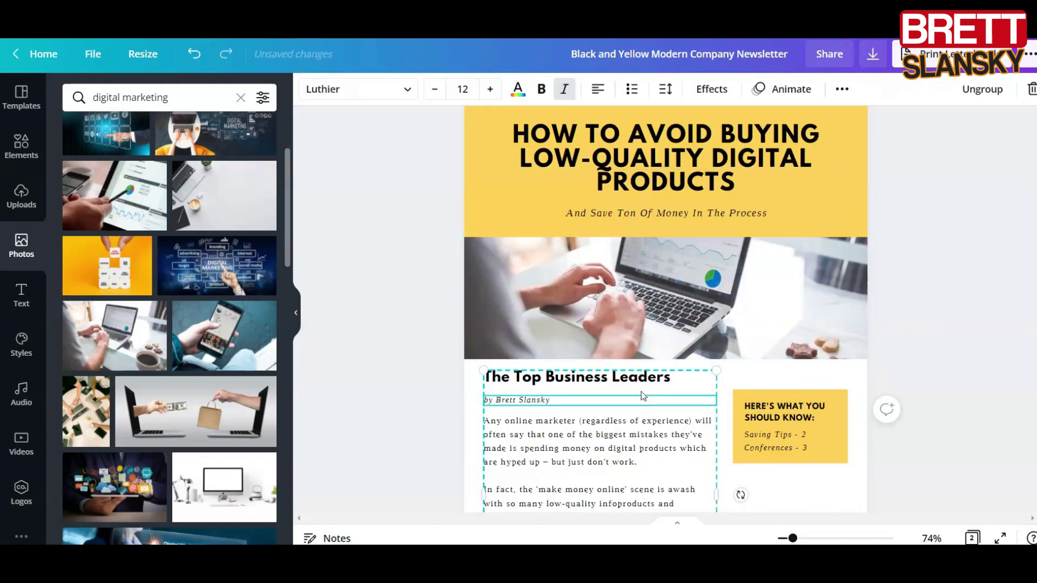
scroll(861, 398, "down", 7)
left_click(610, 312)
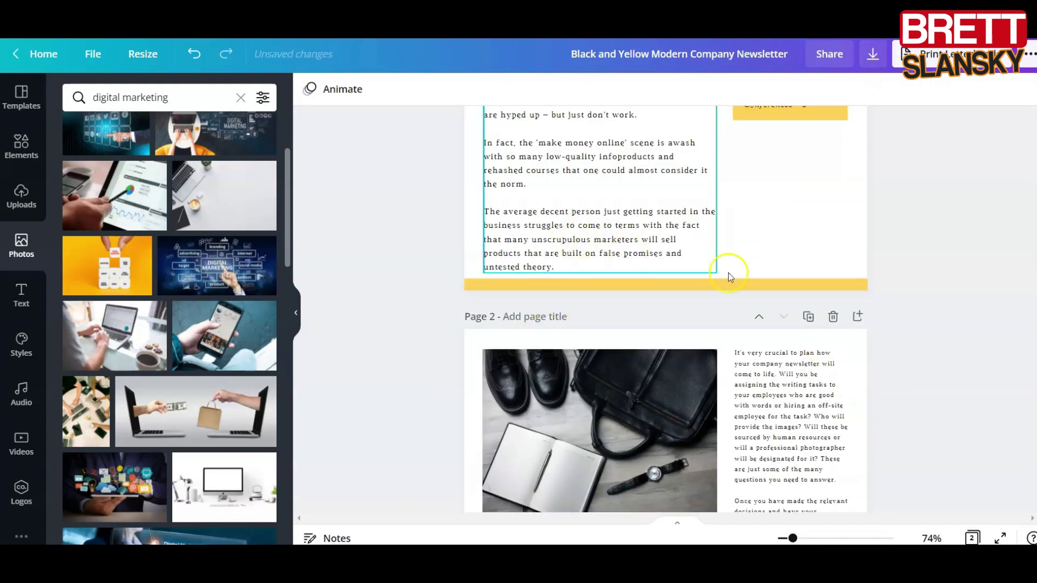
scroll(967, 294, "up", 4)
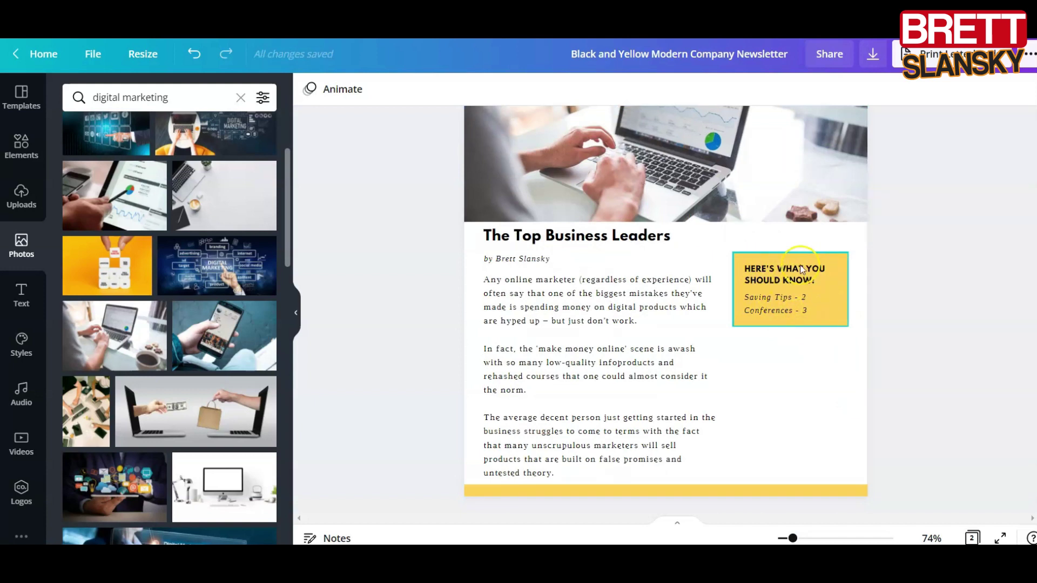
Retitle the yellow box 'MY TOP DIGITAL MARKETNG COURSES:' and ungroup its heading from the list.
double_click(787, 280)
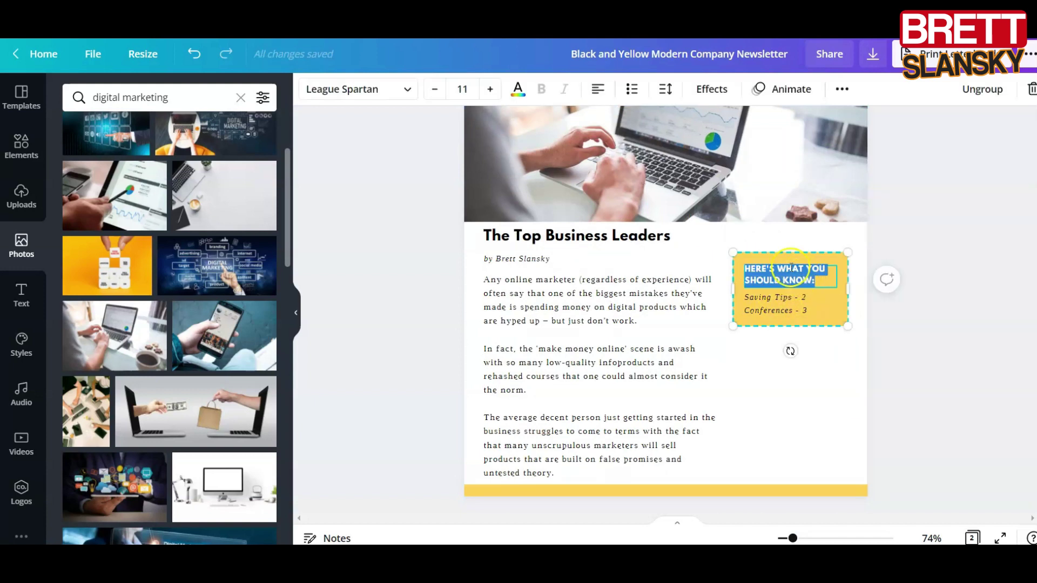
type("MY T")
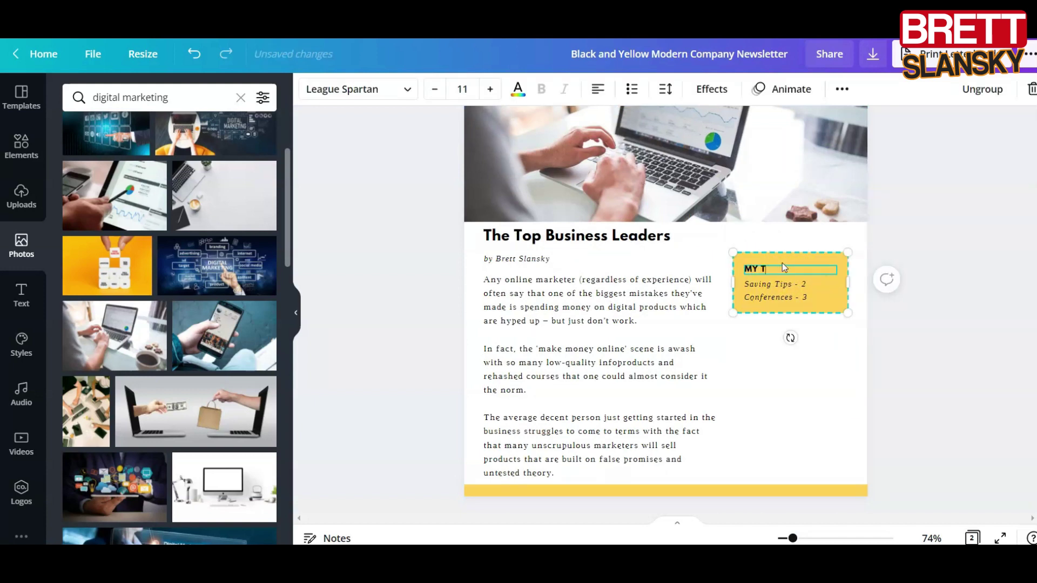
type("OP DIGITAL MARKETNG C")
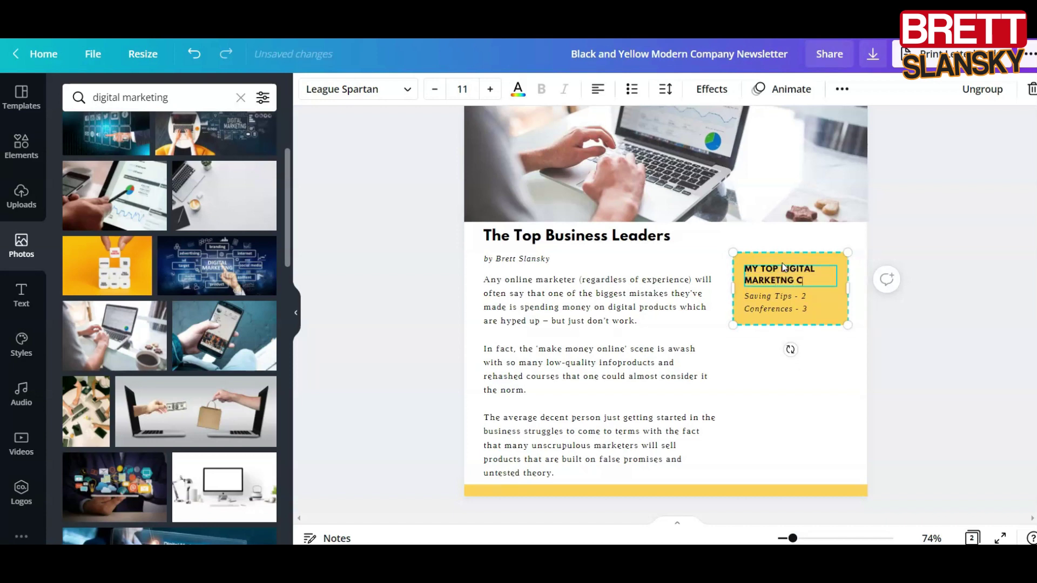
type("OURSES")
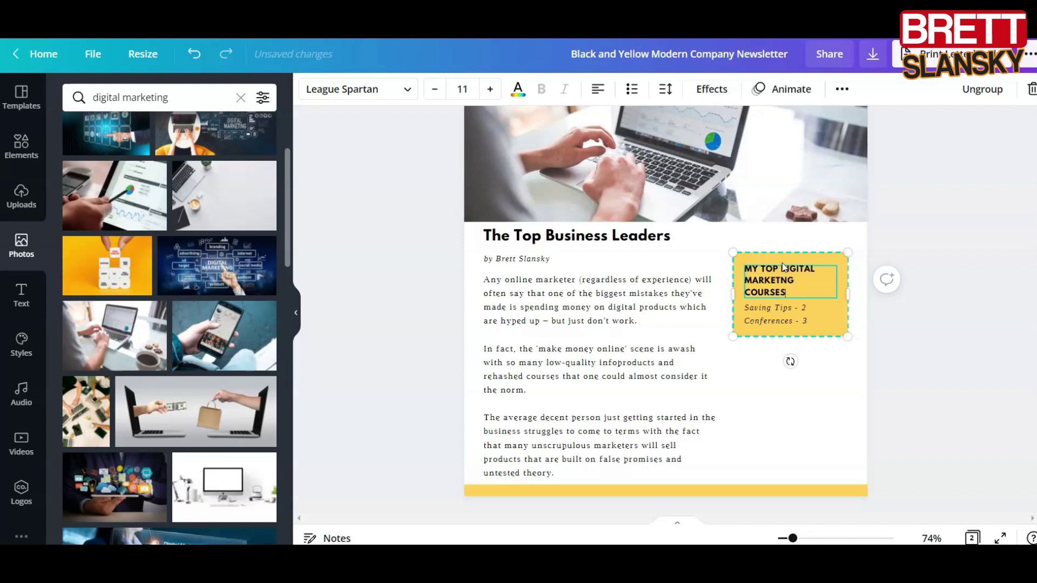
type(":")
left_click(1009, 378)
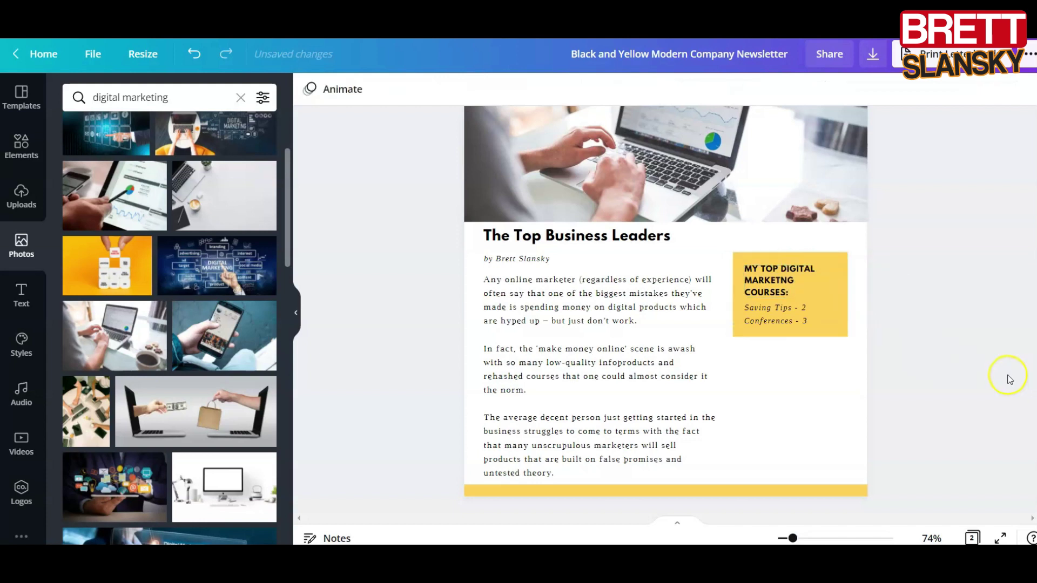
left_click(809, 310)
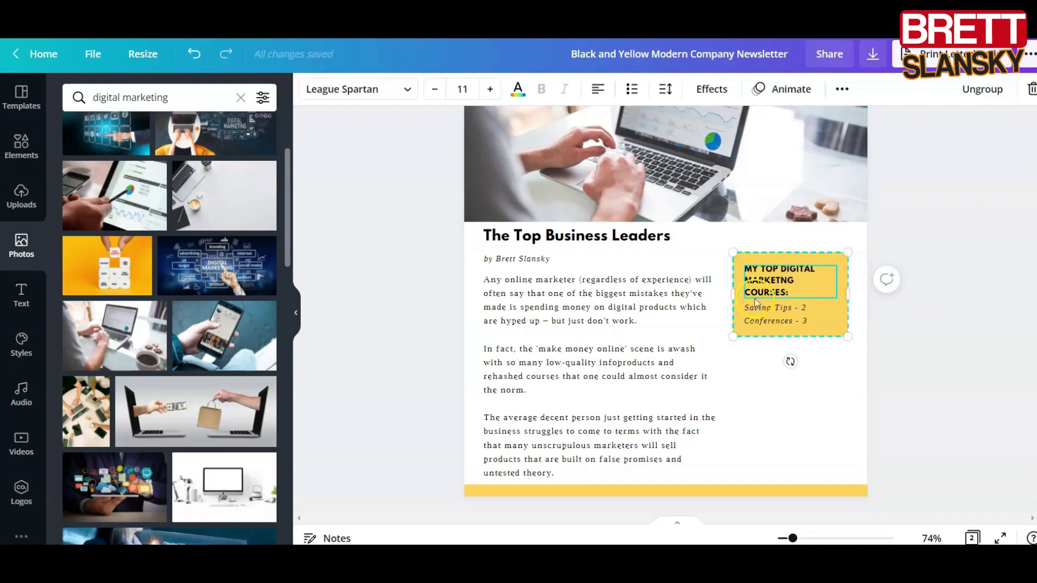
left_click(982, 91)
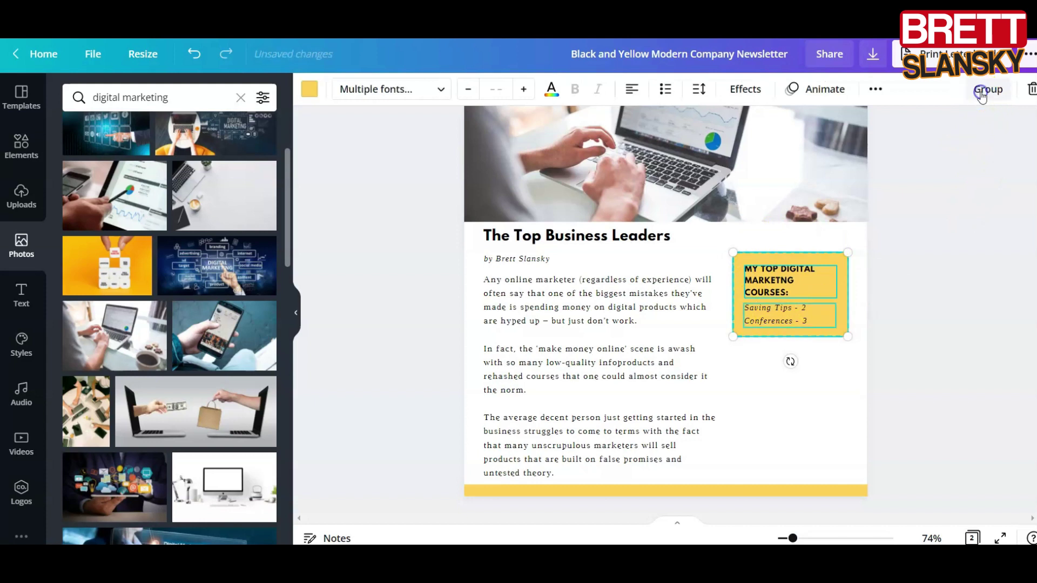
Move the course heading to the yellow box's top edge, widen it onto two lines, and centre it.
left_click(926, 328)
left_click(784, 268)
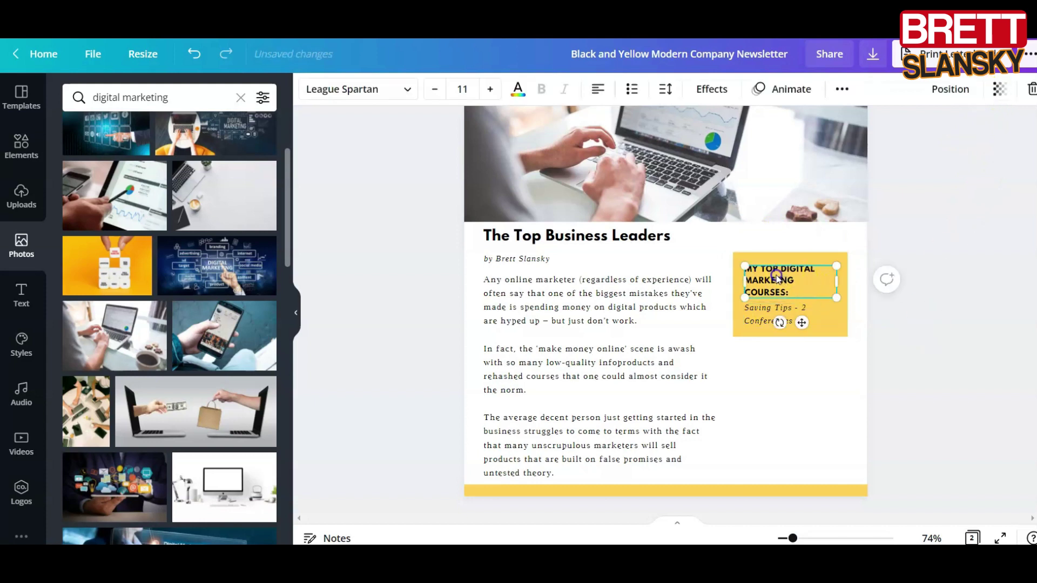
mouse_move(776, 276)
left_mouse_down()
mouse_move(773, 264)
mouse_move(769, 274)
left_mouse_up()
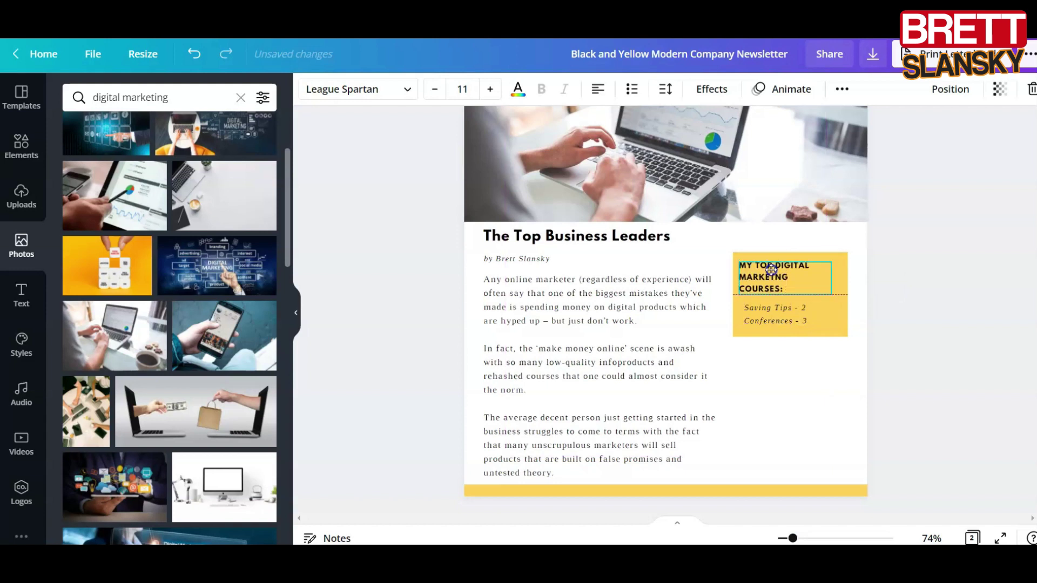
left_click_drag(833, 276, 838, 276)
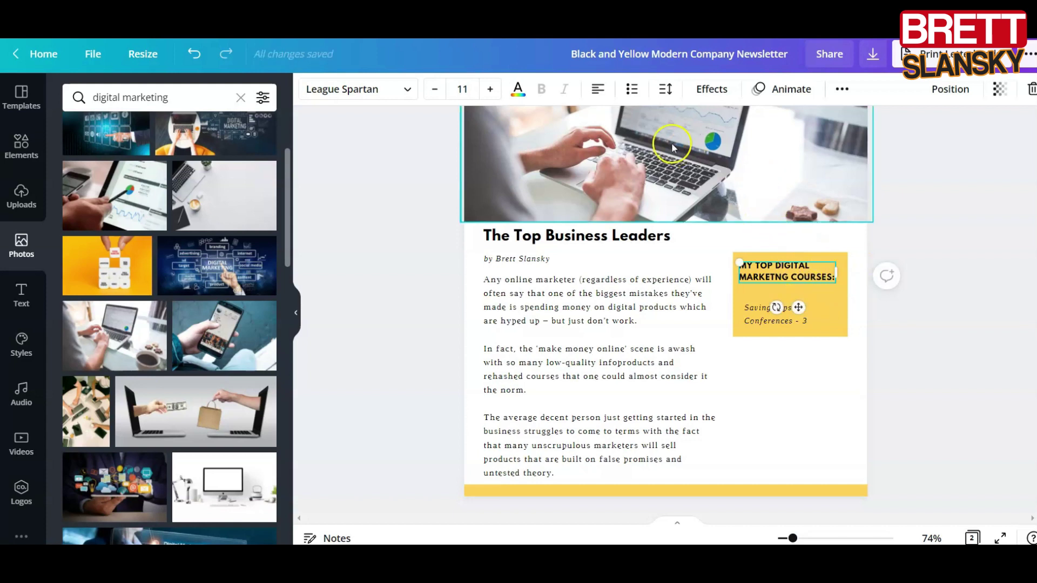
left_click(604, 89)
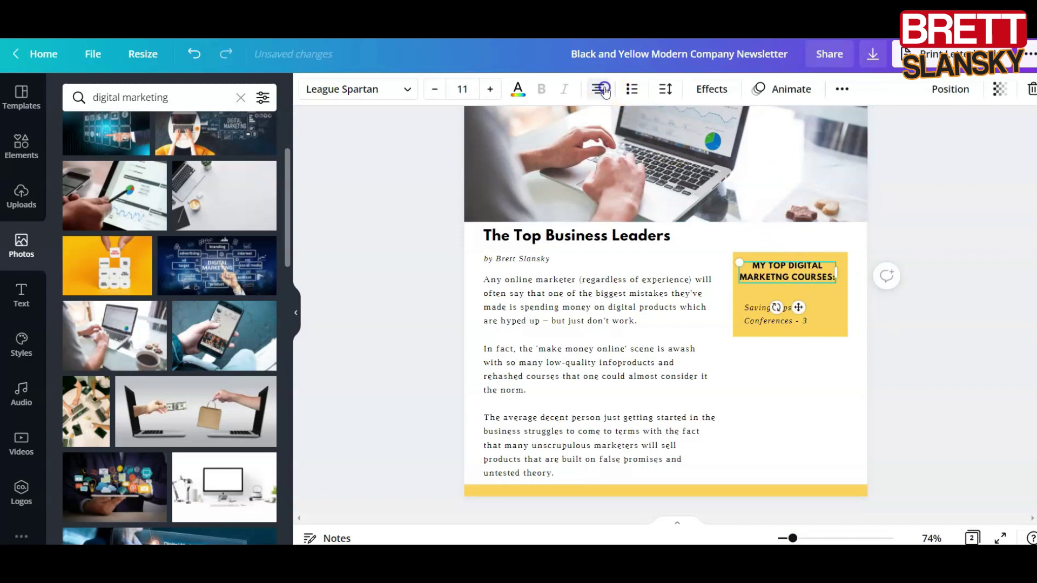
left_click(961, 227)
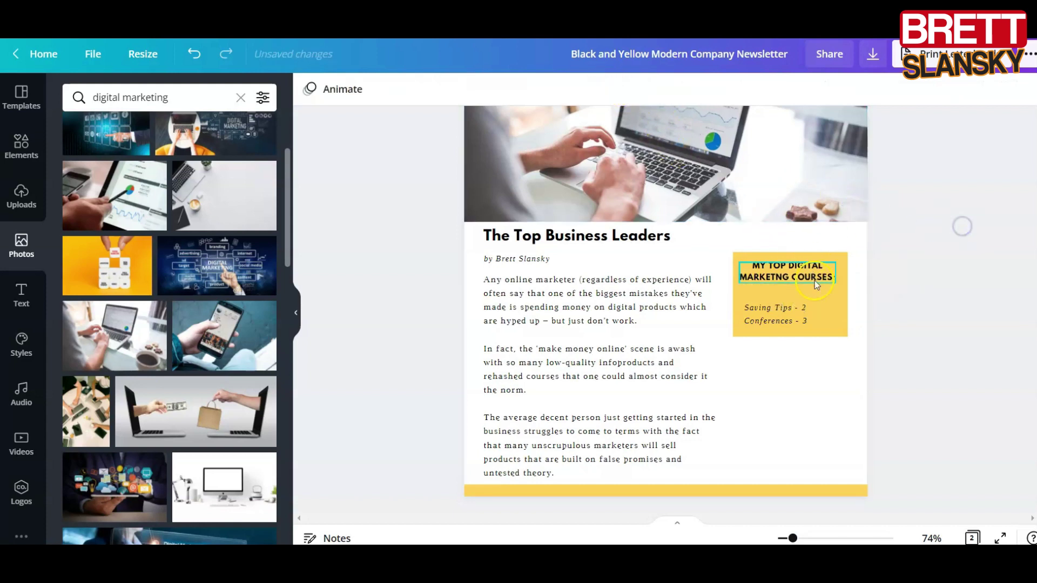
left_click(793, 335)
Stretch the yellow box taller and write 'Copywriting Course' with its persuasive-marketing-copy description.
left_click_drag(792, 337, 801, 396)
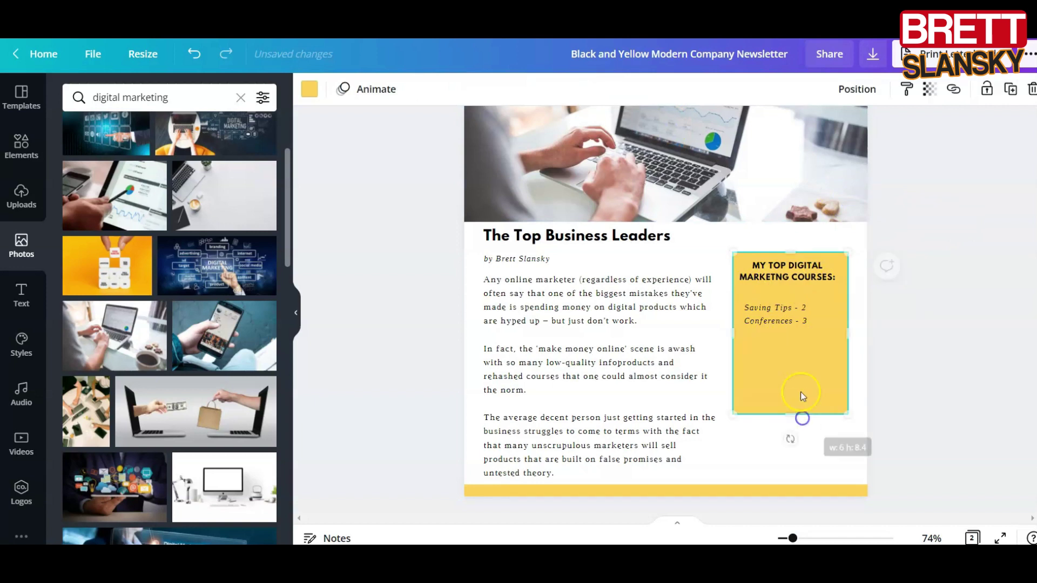
double_click(801, 320)
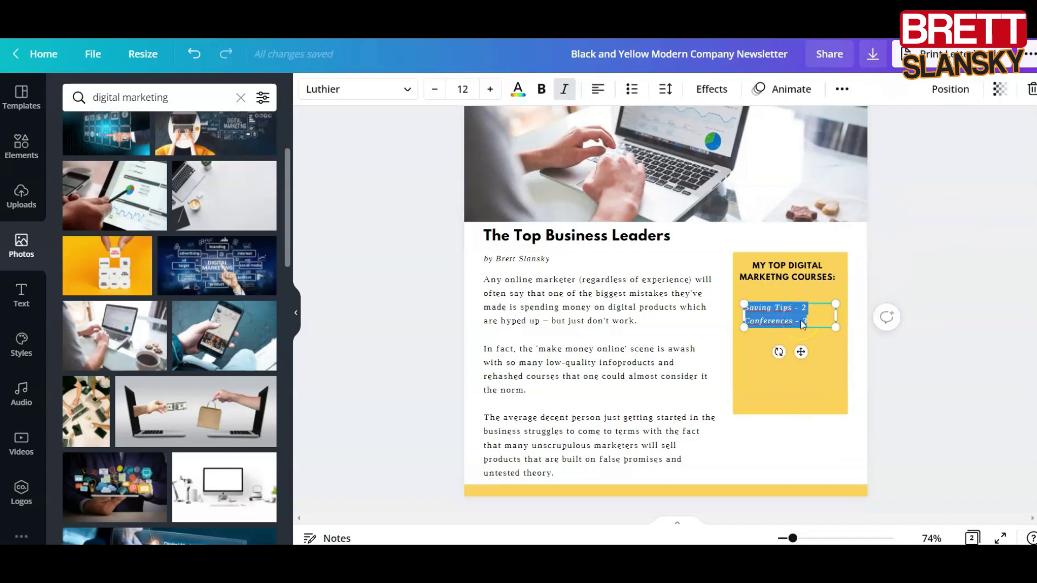
type("Copywriting")
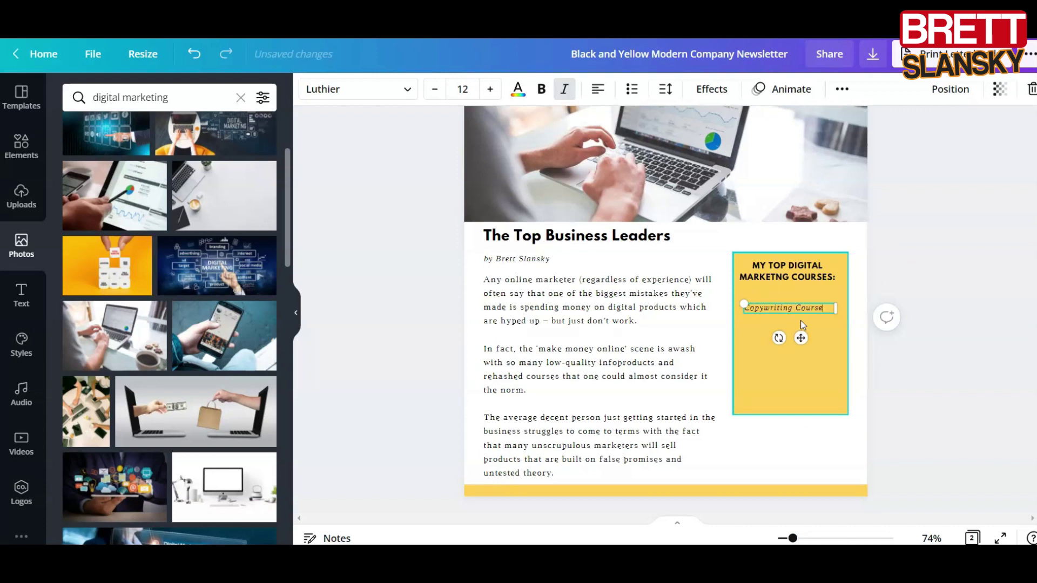
type(" Course")
key("Return")
type("Learn how to wri")
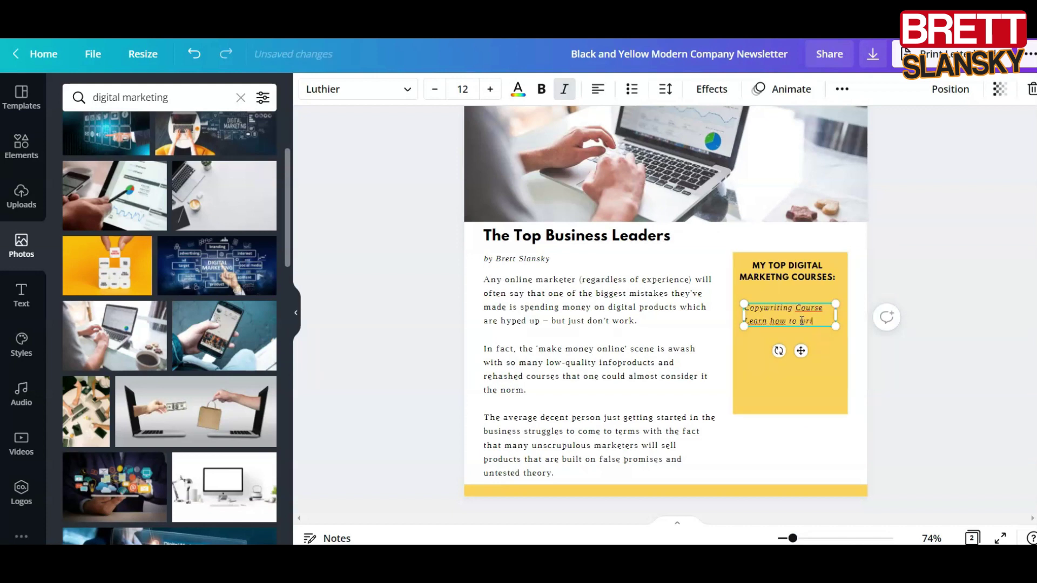
type("te persudsive marketing copy that gen")
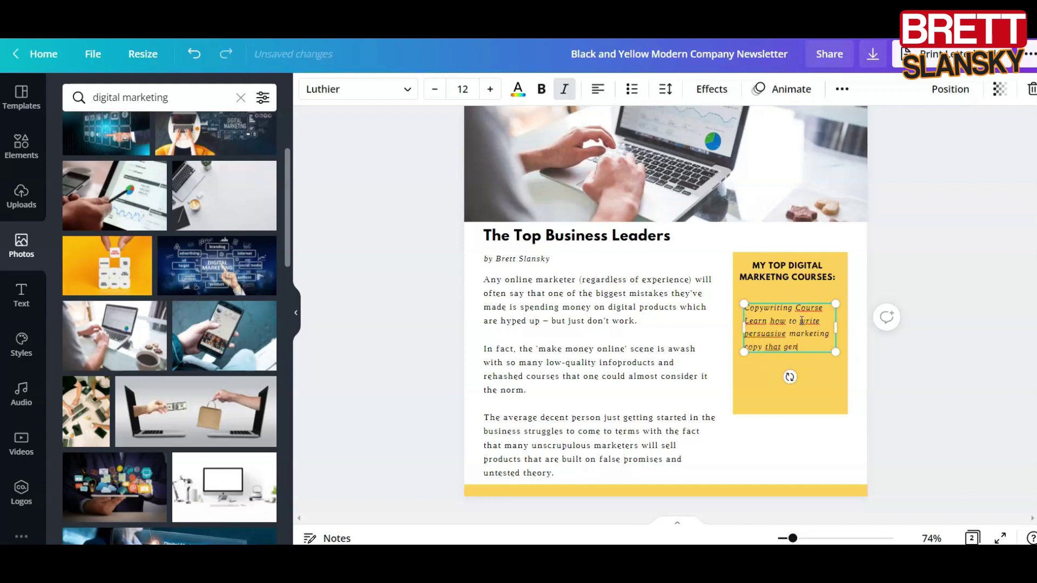
type("erates leads and sales.")
left_click(994, 326)
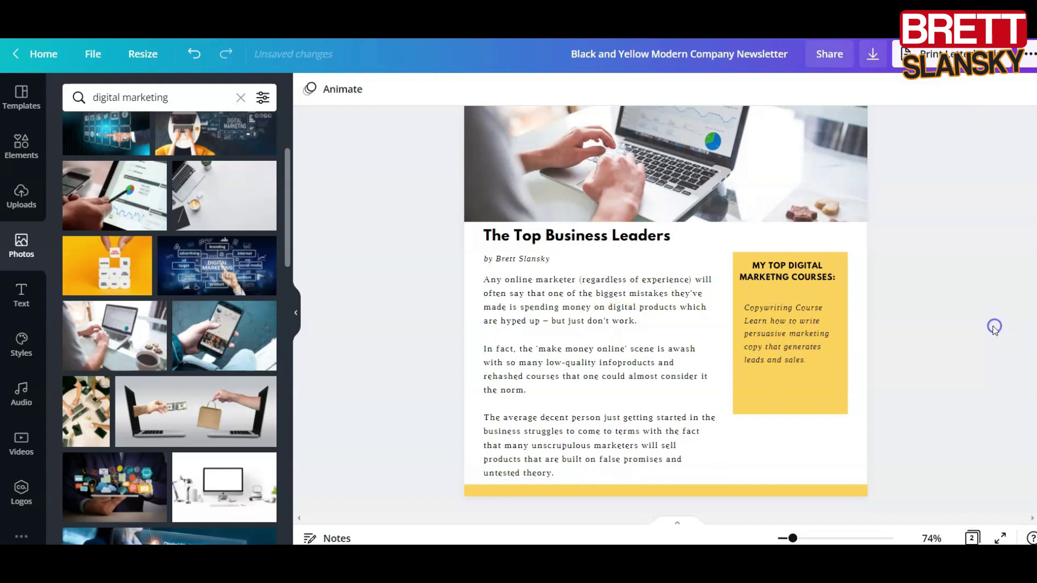
Make the 'Copywriting Course' line bold and underlined.
left_click(816, 336)
left_click_drag(822, 308, 744, 308)
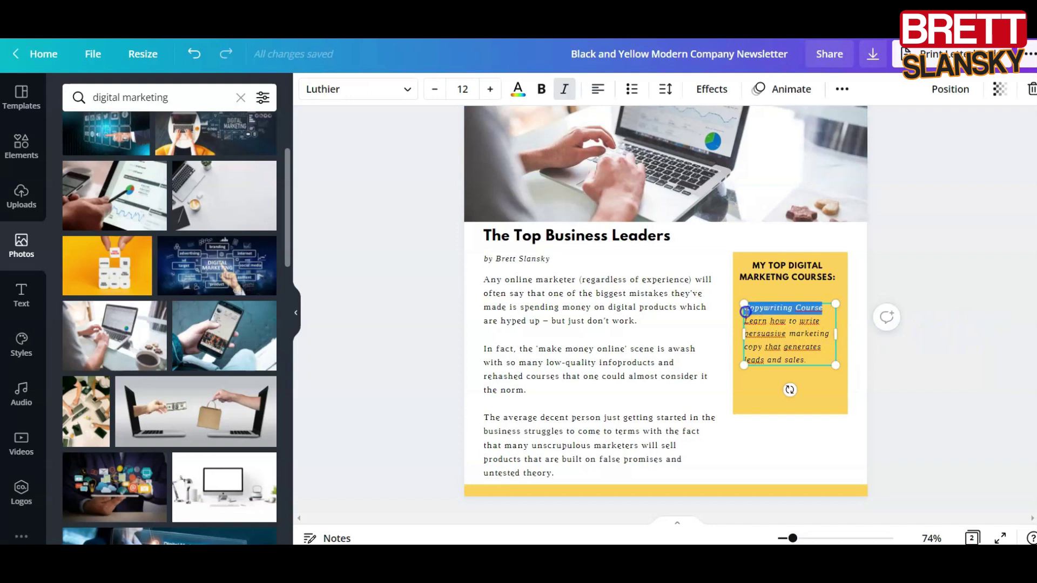
left_click(542, 90)
left_click(840, 92)
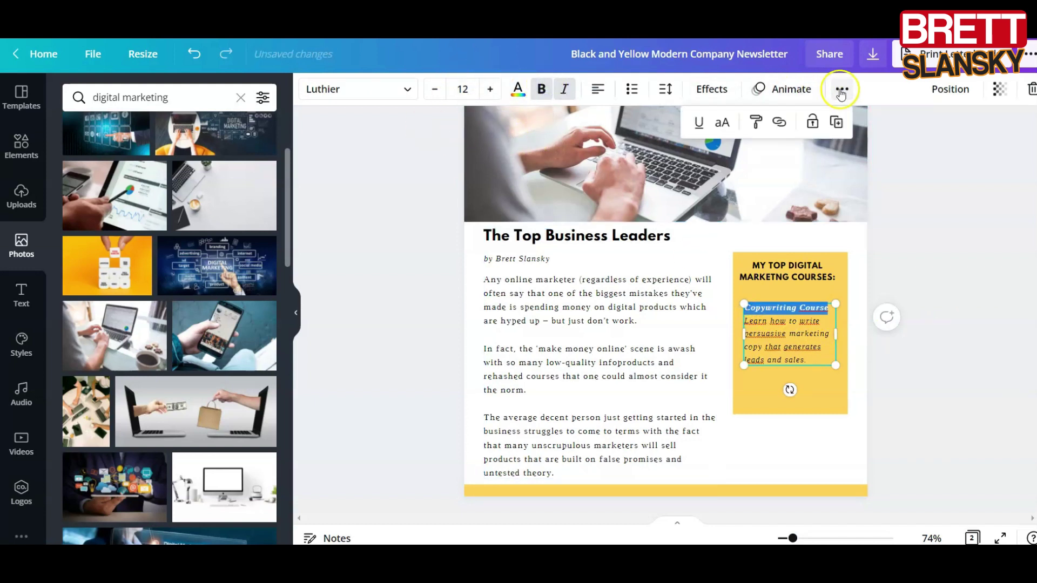
left_click(695, 118)
left_click(794, 333)
left_click(900, 328)
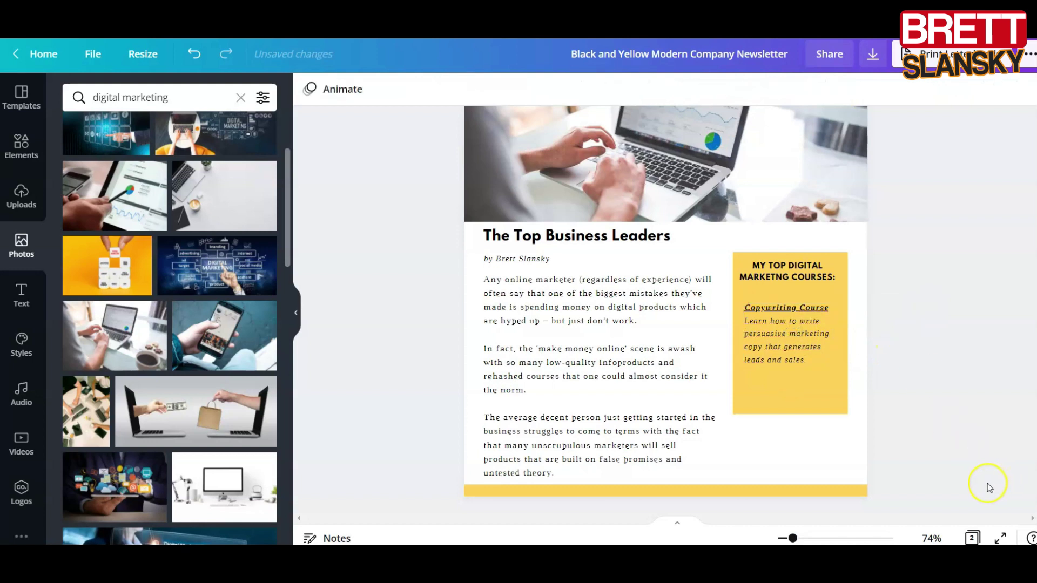
Stretch the yellow box further down the page and reselect the course title.
left_click(801, 391)
left_click_drag(791, 415, 792, 457)
left_click(802, 303)
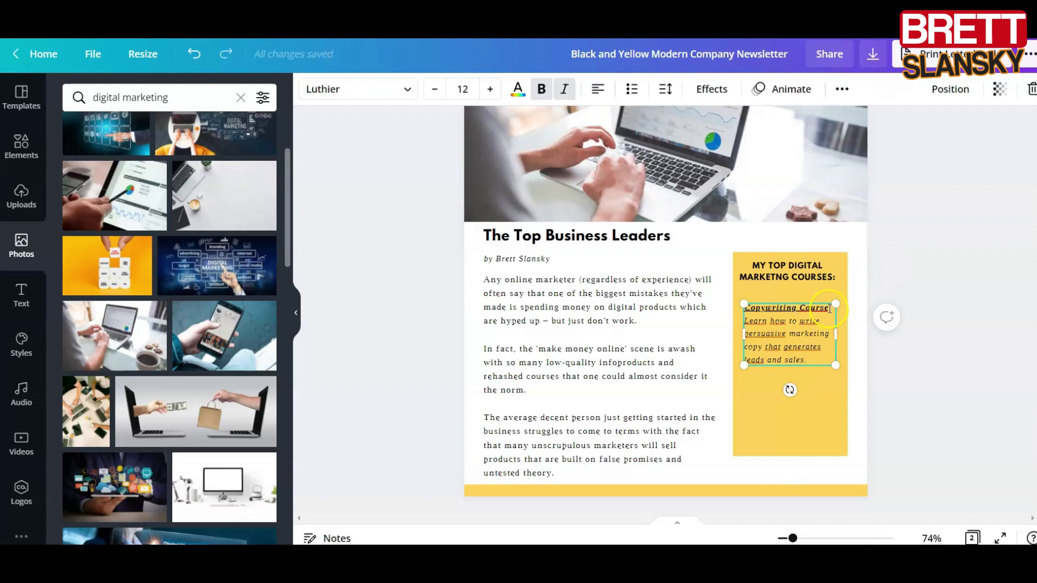
left_click_drag(798, 310, 763, 311)
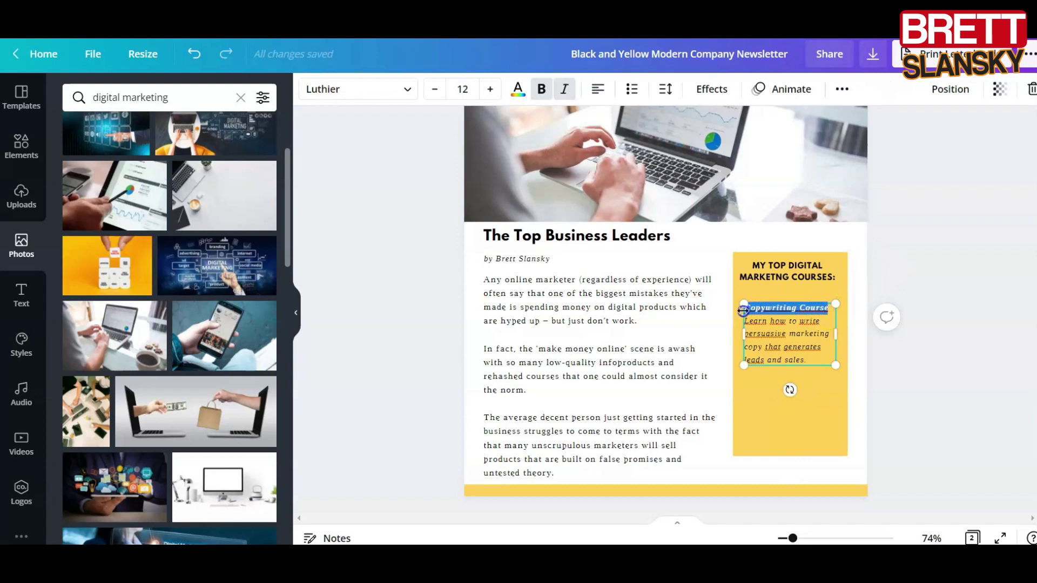
left_click(781, 319)
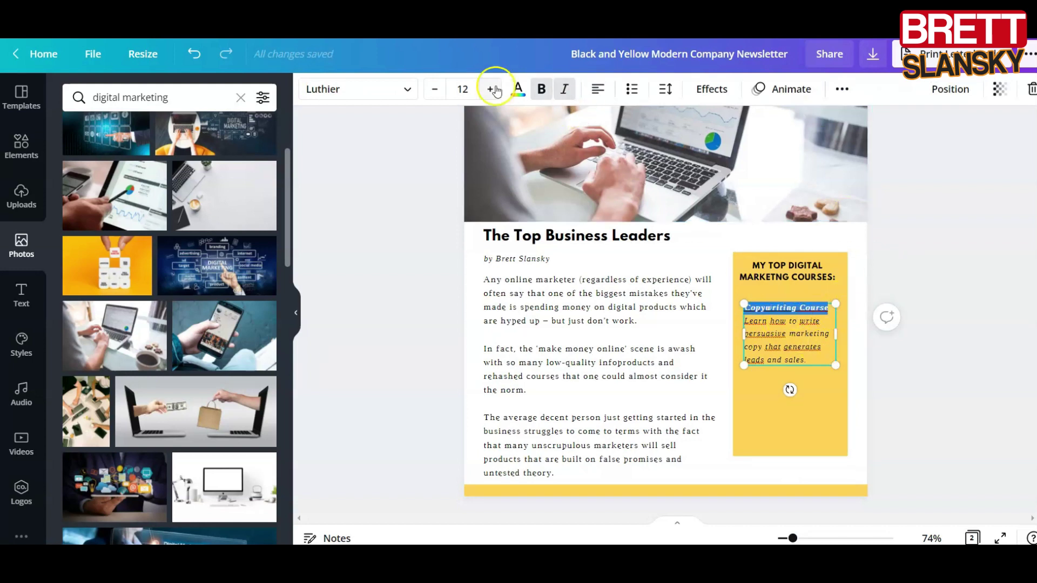
Link the Copywriting Course heading to the copywriters-playbook course page.
left_click(843, 91)
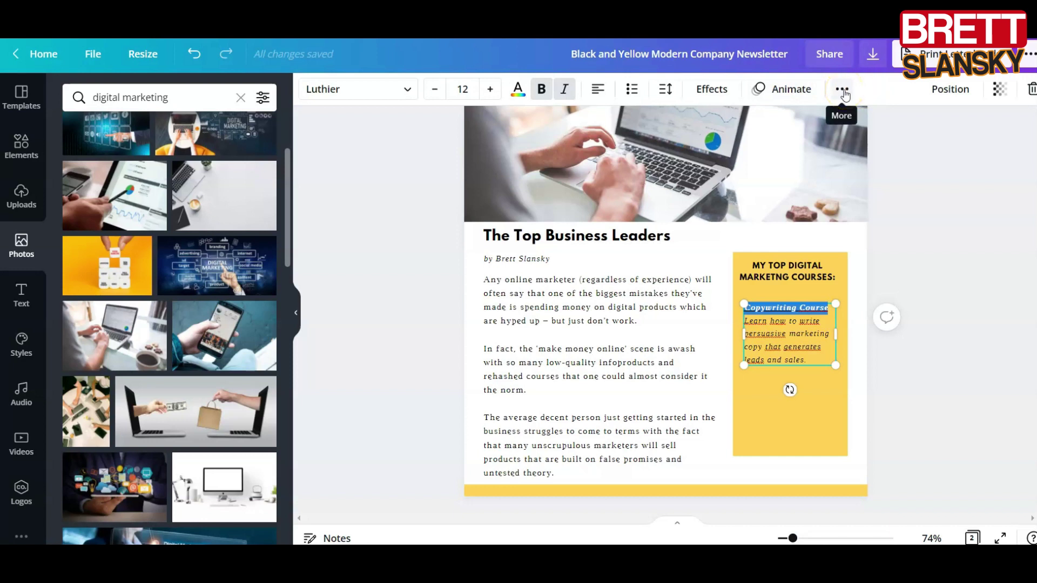
left_click(780, 124)
left_click(675, 177)
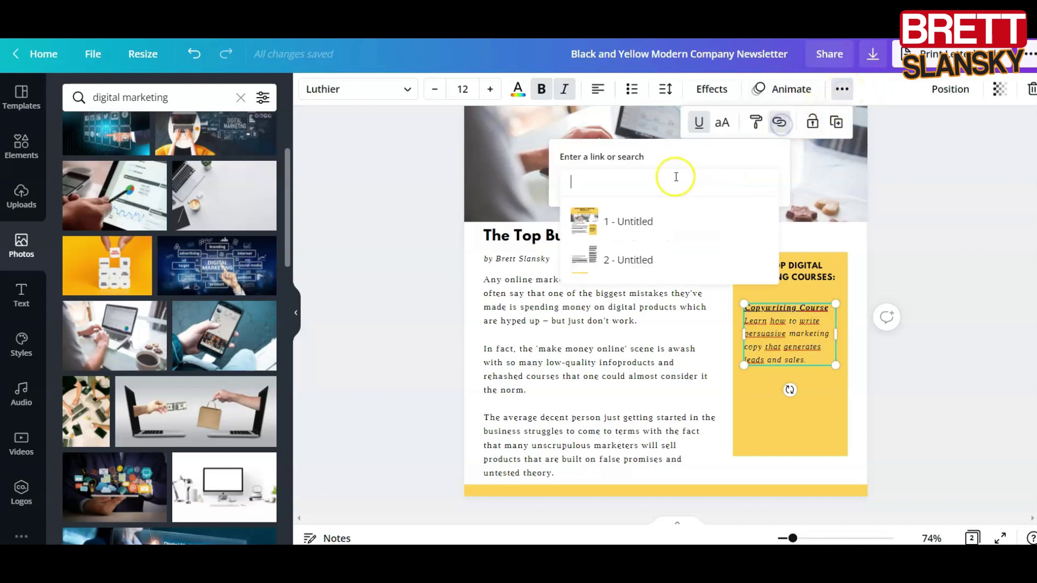
type("5daychallengeplan.com/copywriters-playbook")
key("Return")
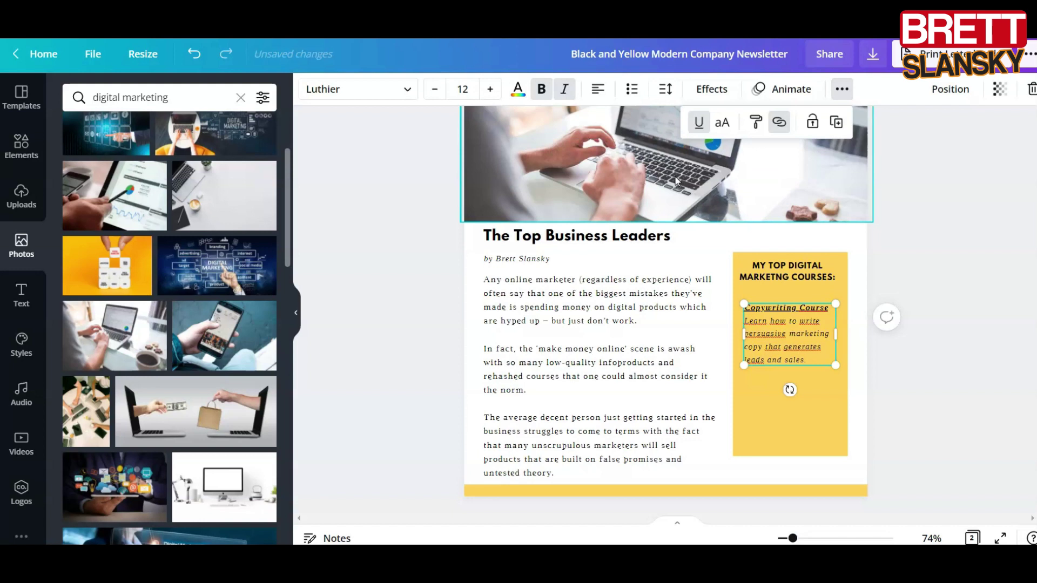
Colour the Copywriting Course heading purple and nudge its entry up in the yellow panel.
left_click(826, 311)
left_click_drag(810, 311, 742, 308)
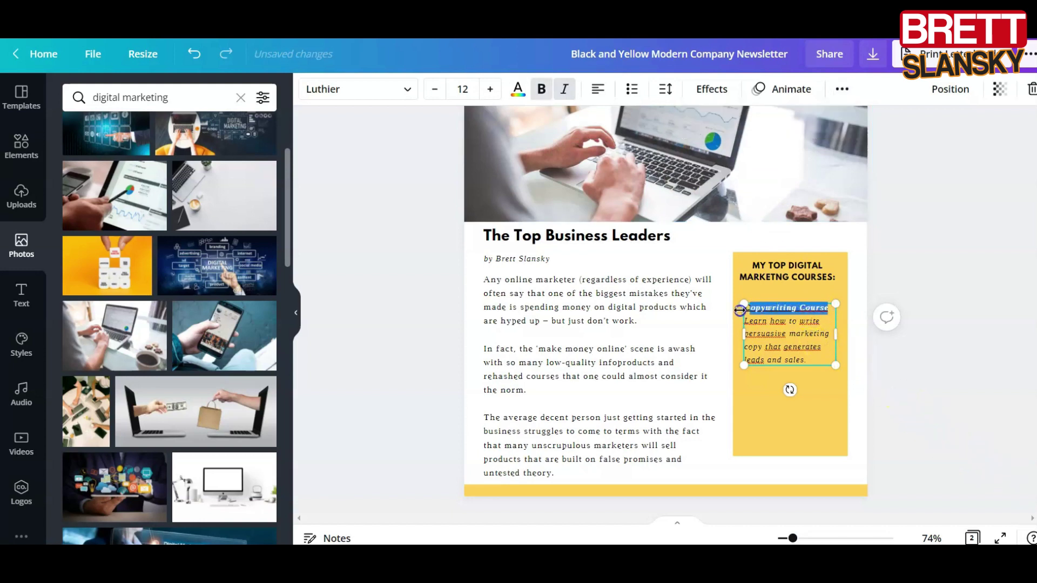
left_click(782, 333)
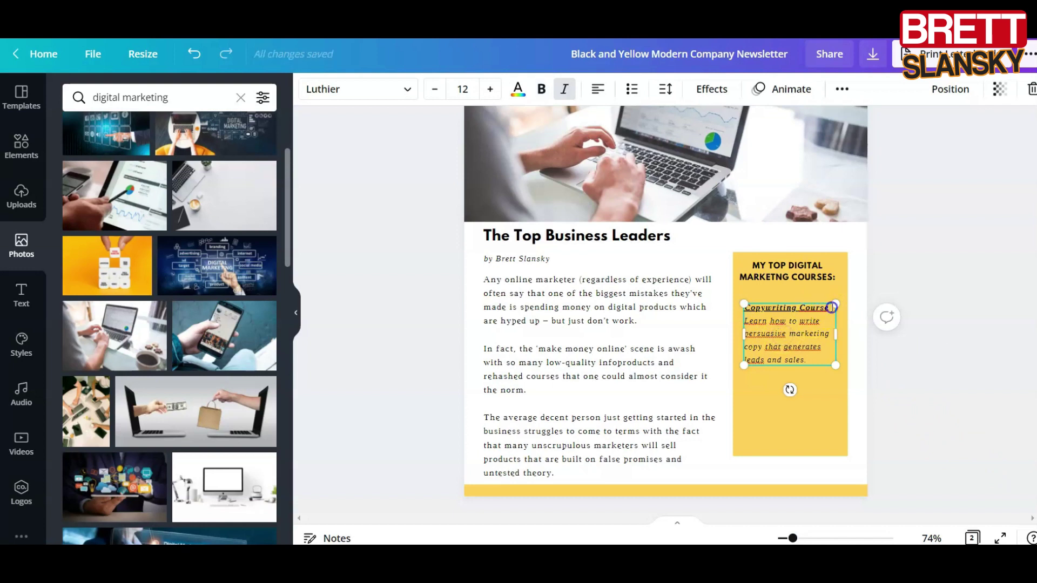
left_click(818, 309)
left_click_drag(827, 307, 743, 309)
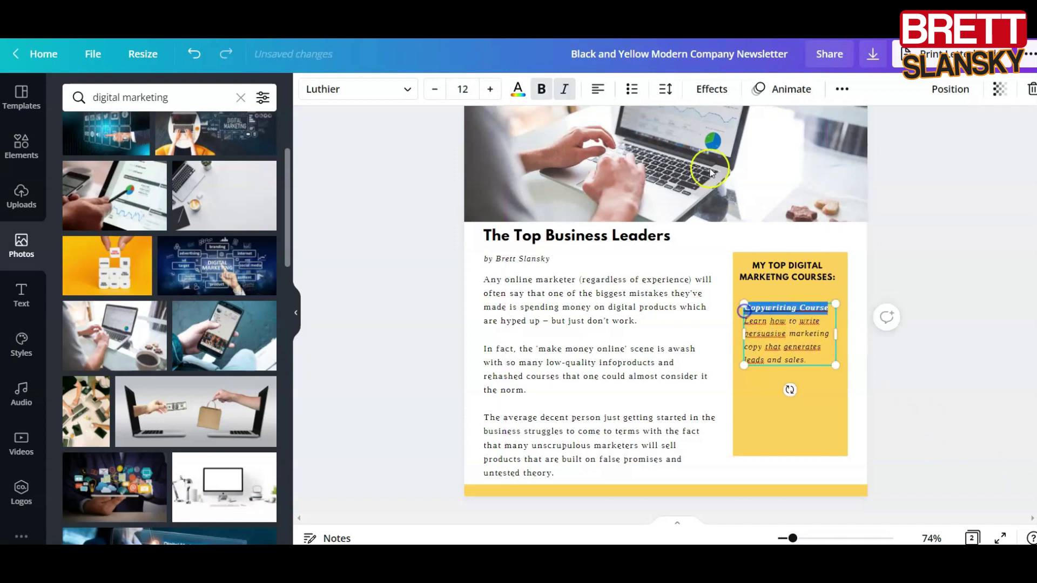
left_click(520, 90)
scroll(262, 433, "down", 2)
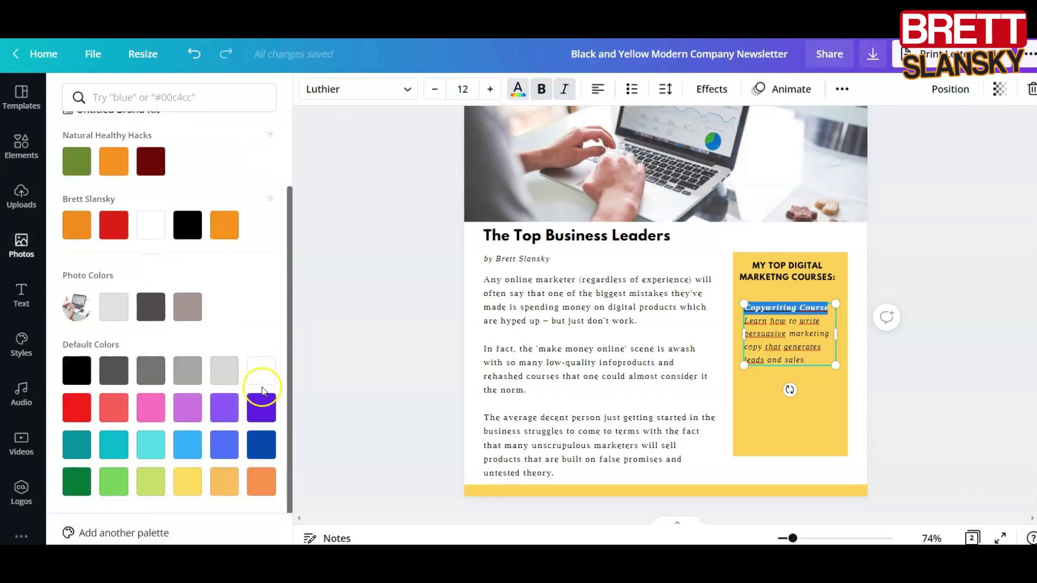
left_click(261, 398)
left_click(774, 312)
left_click_drag(799, 335, 799, 325)
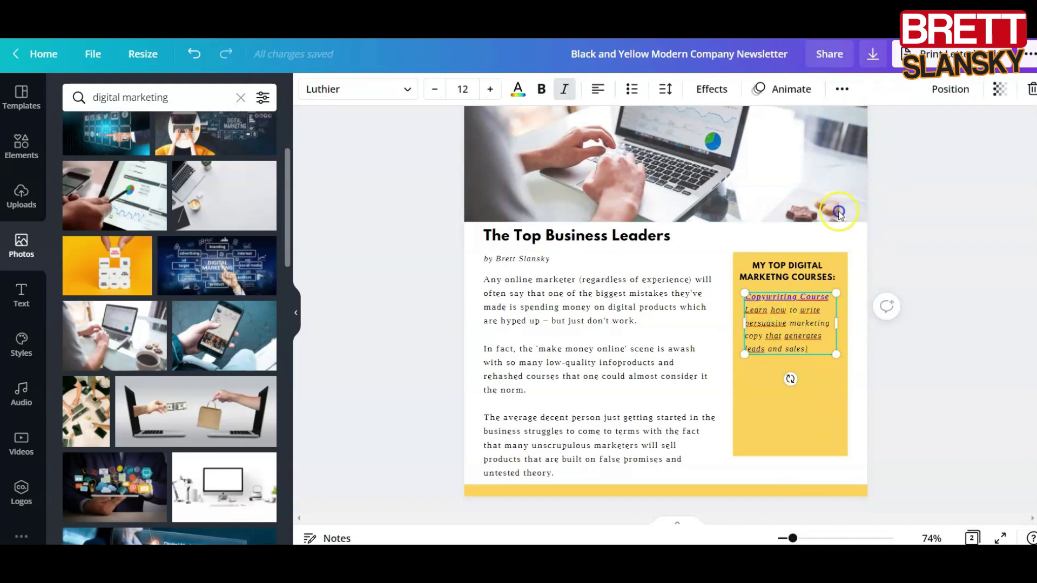
left_click(842, 88)
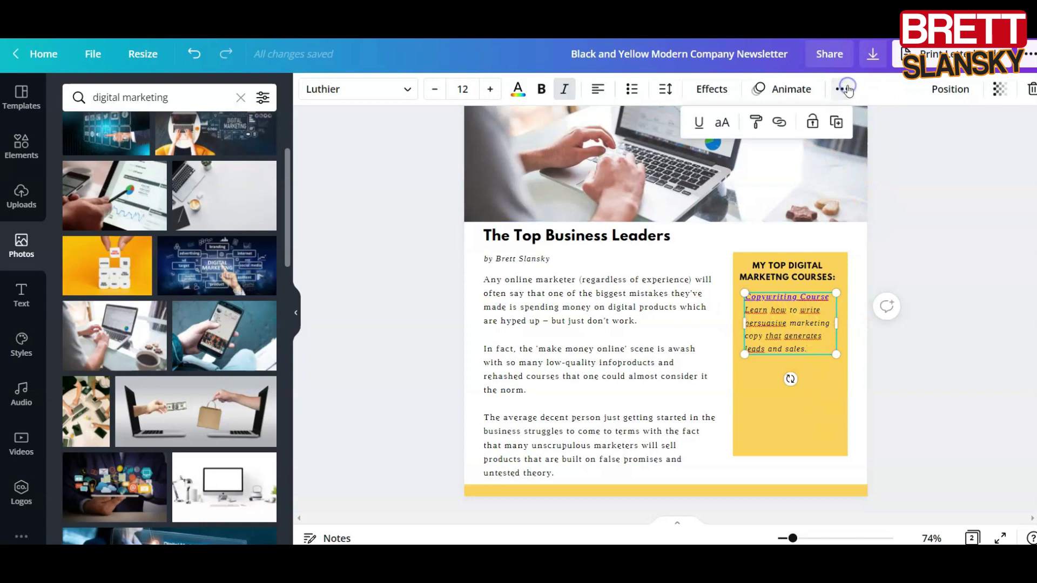
Duplicate the course entry below the first one and retitle it 'Traffic Course'.
left_click(837, 125)
left_click_drag(803, 334, 801, 416)
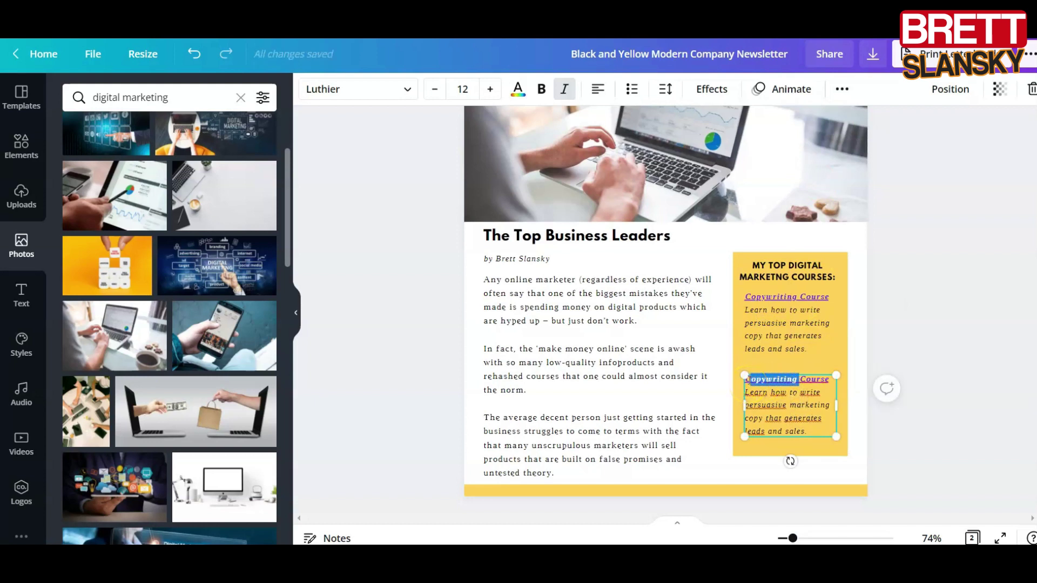
type("Traffic")
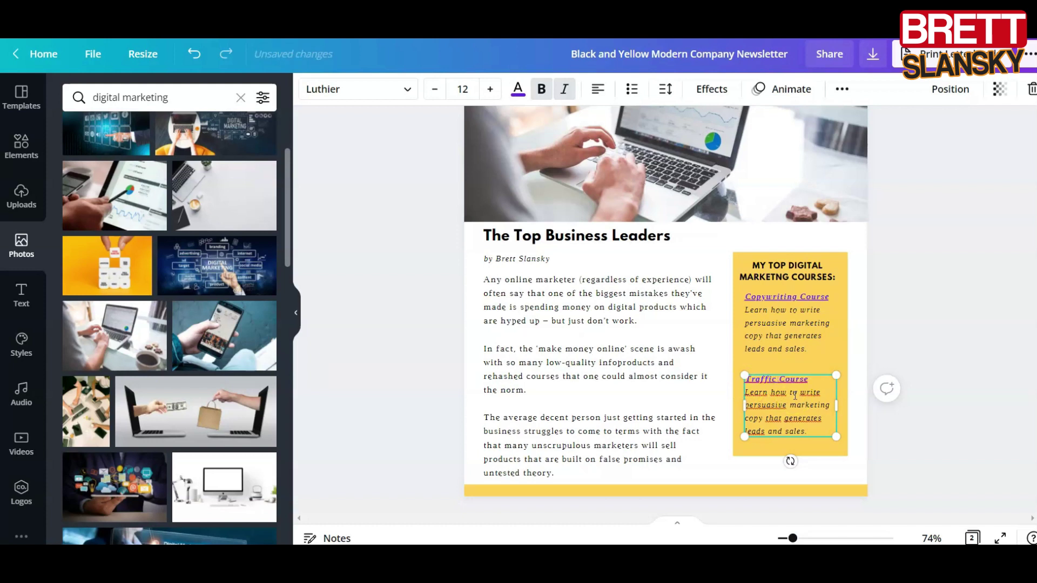
left_click(790, 422)
left_click_drag(815, 382, 745, 383)
Replace the Traffic Course link with the traffic course web address.
left_click(841, 90)
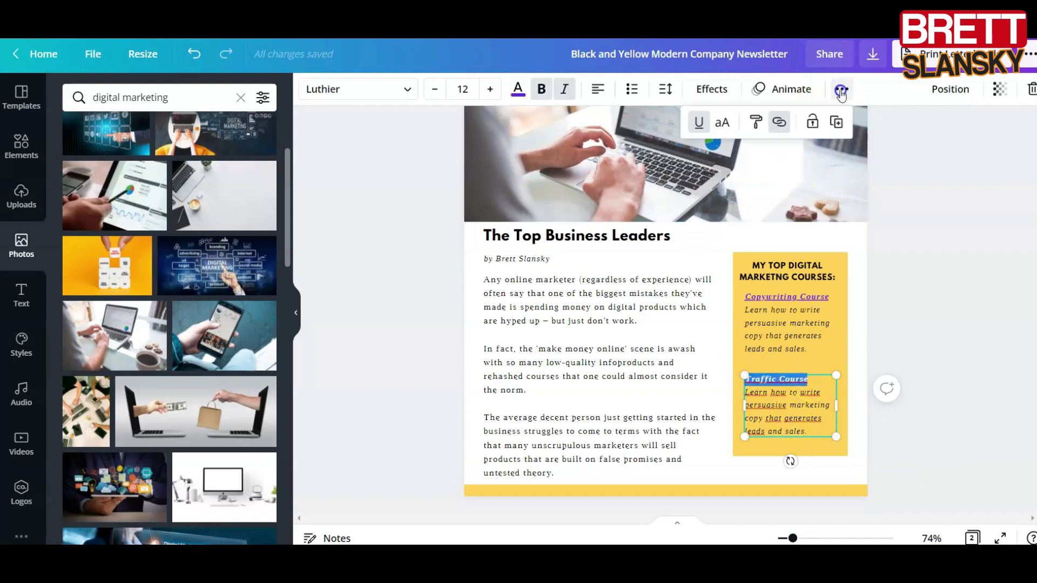
left_click(779, 122)
left_click_drag(571, 181, 828, 181)
type("https://15daychallengeplan.com/15secondleads")
key("Return")
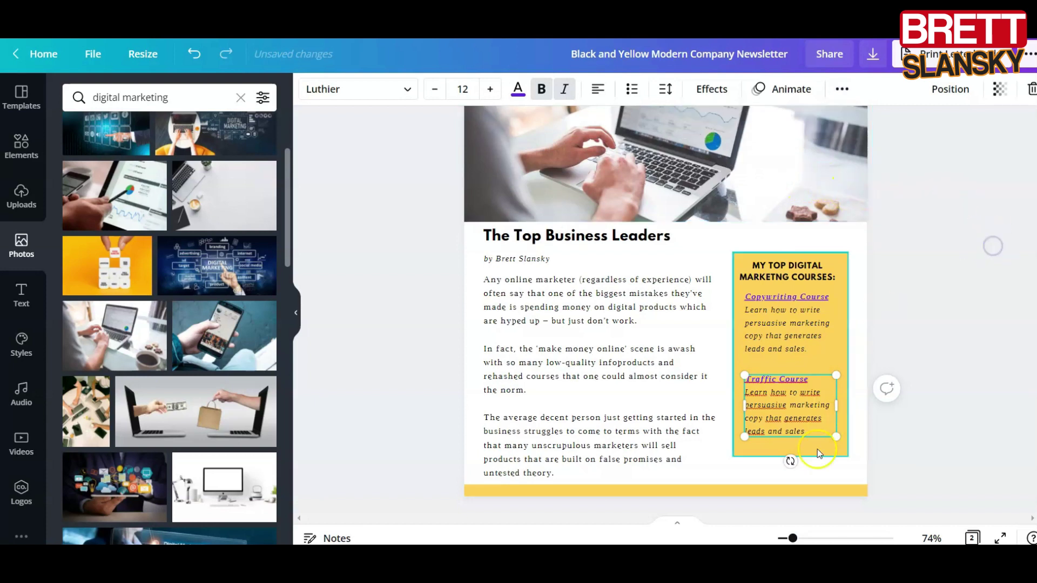
Rewrite its description as 'to generate FREE TRAFFIC to your business on autopilot.'.
left_click(805, 421)
double_click(804, 421)
left_click_drag(805, 432, 790, 397)
type("to generate FREE T")
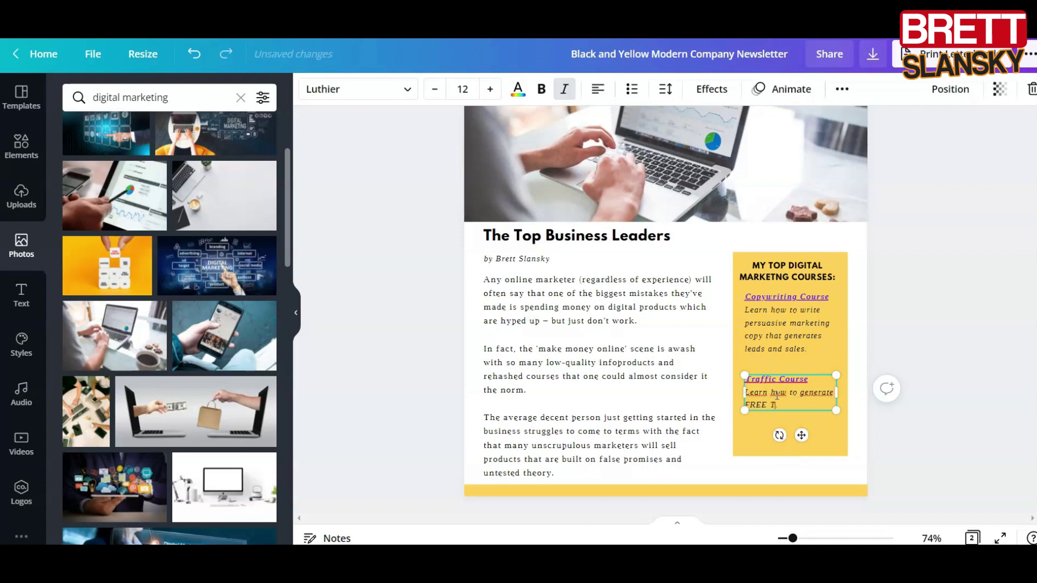
type("RAFFIC to your business on autopilot.")
left_click(968, 298)
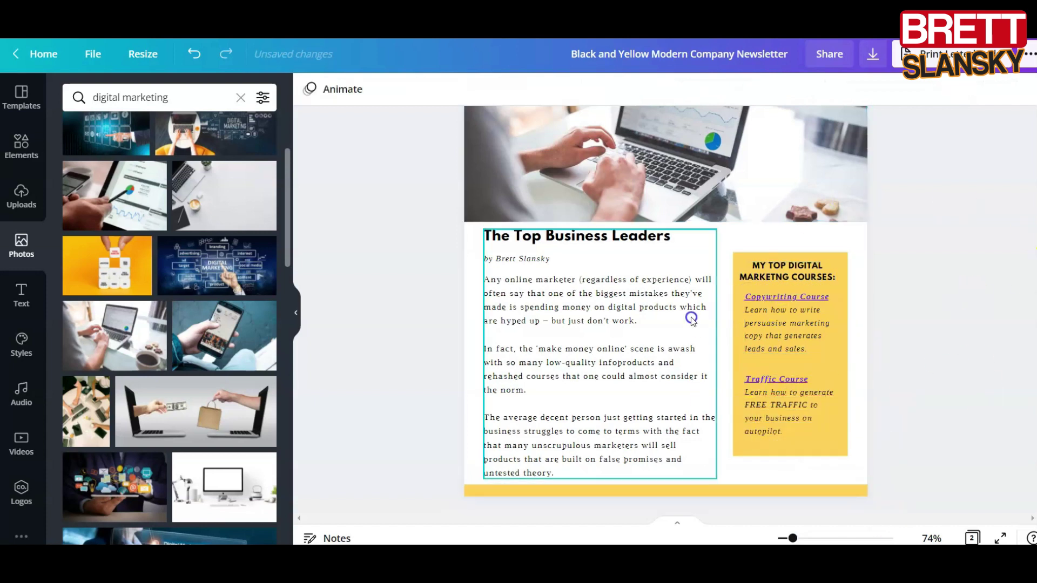
On page 2, delete the notebook-and-bag photo, the right-column text and the skyscraper photo.
scroll(944, 313, "down", 7)
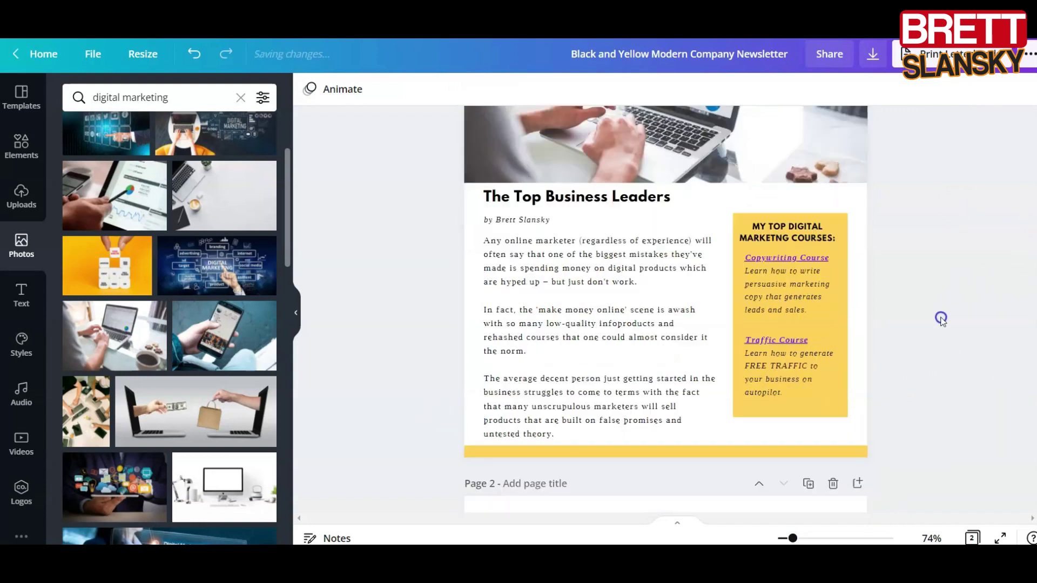
scroll(949, 279, "down", 3)
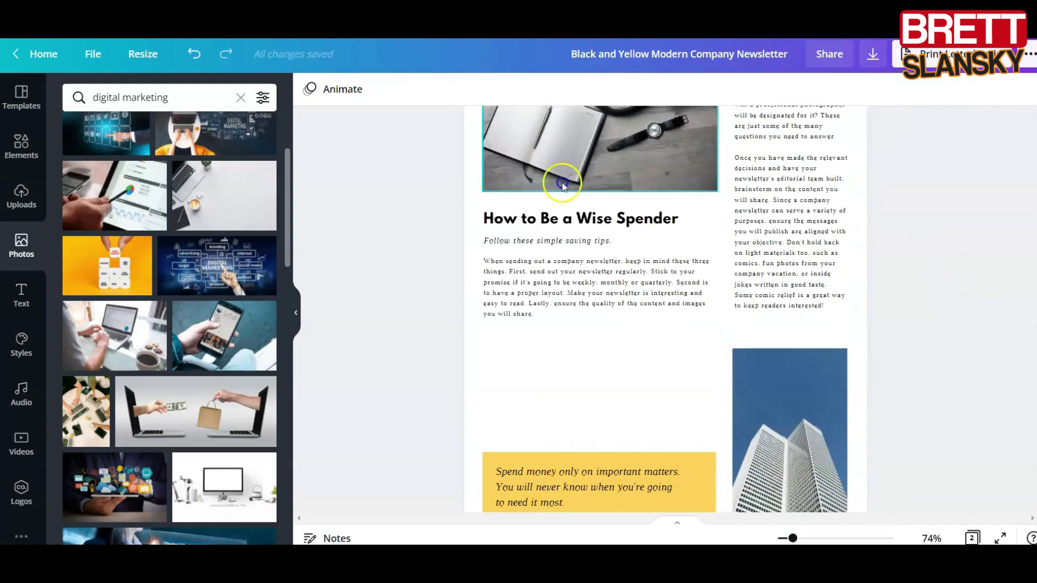
scroll(582, 313, "up", 5)
left_click(582, 314)
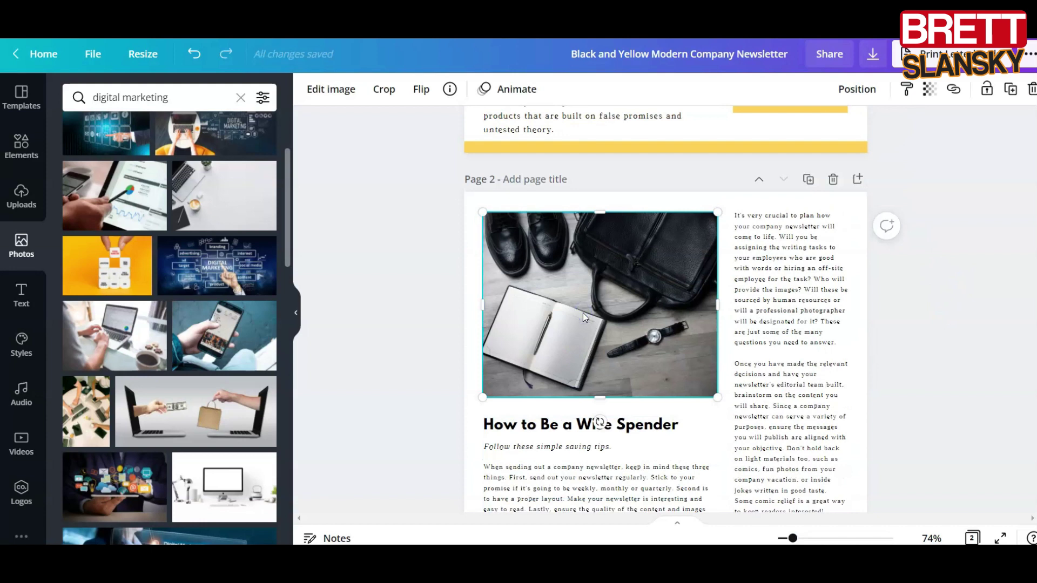
key("Delete")
scroll(714, 291, "down", 4)
left_click(733, 284)
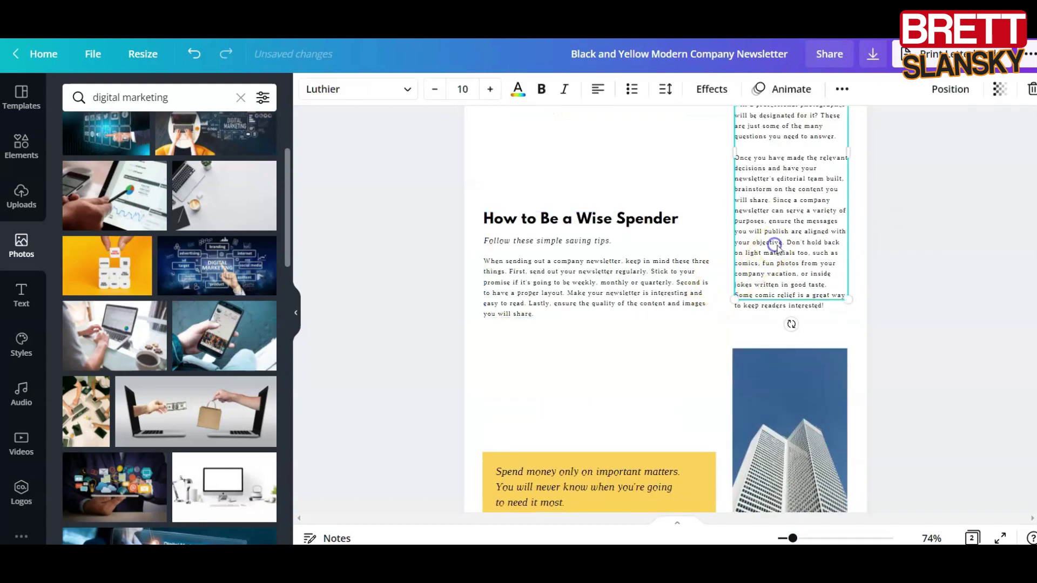
key("Delete")
left_click(830, 371)
key("Delete")
scroll(643, 395, "down", 2)
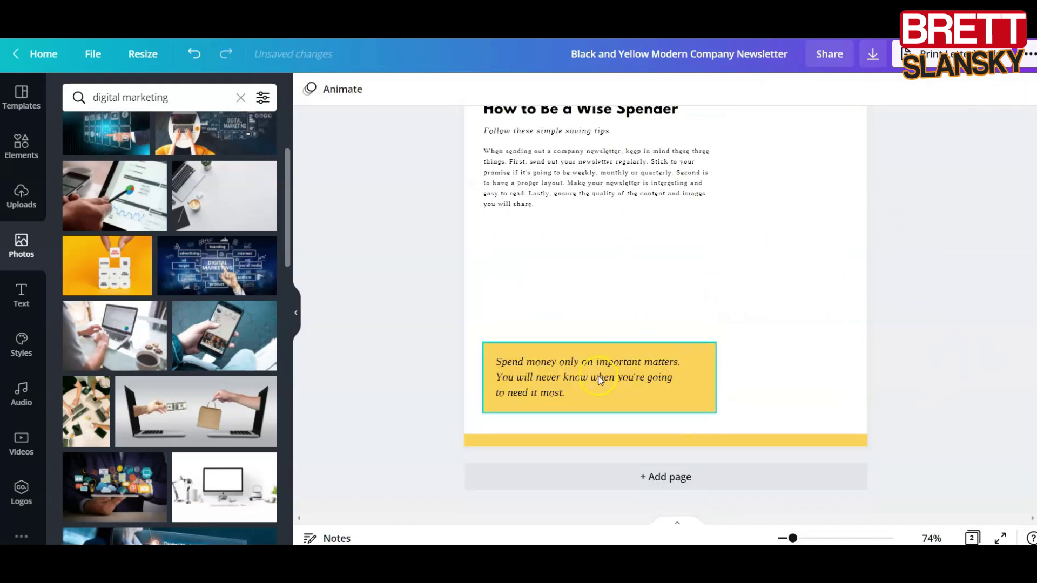
scroll(745, 387, "up", 5)
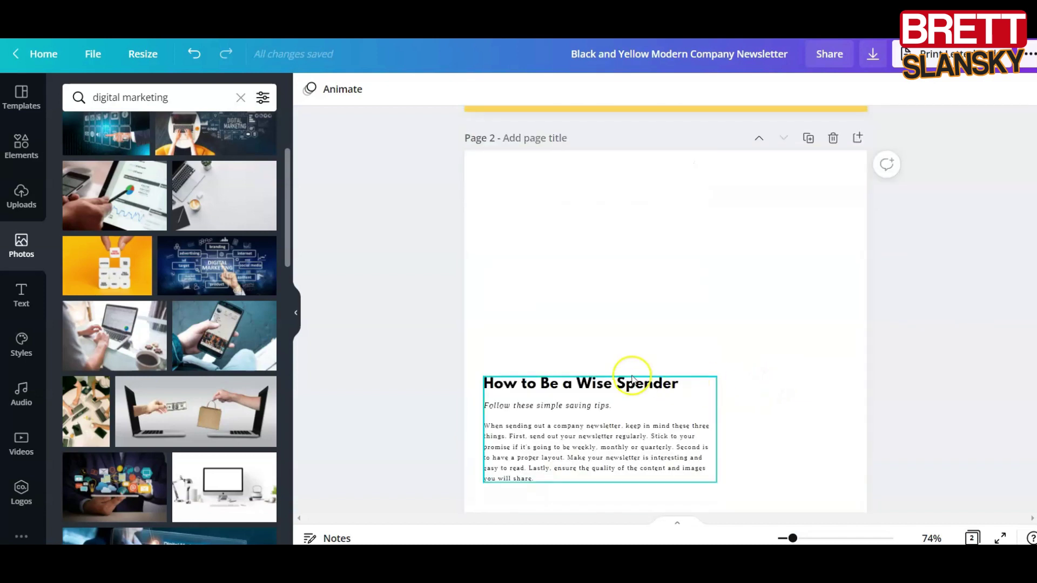
Widen the article text across page 2 and ungroup its elements.
left_click_drag(686, 398, 693, 157)
left_click_drag(729, 221, 839, 234)
left_click(982, 89)
left_click(984, 89)
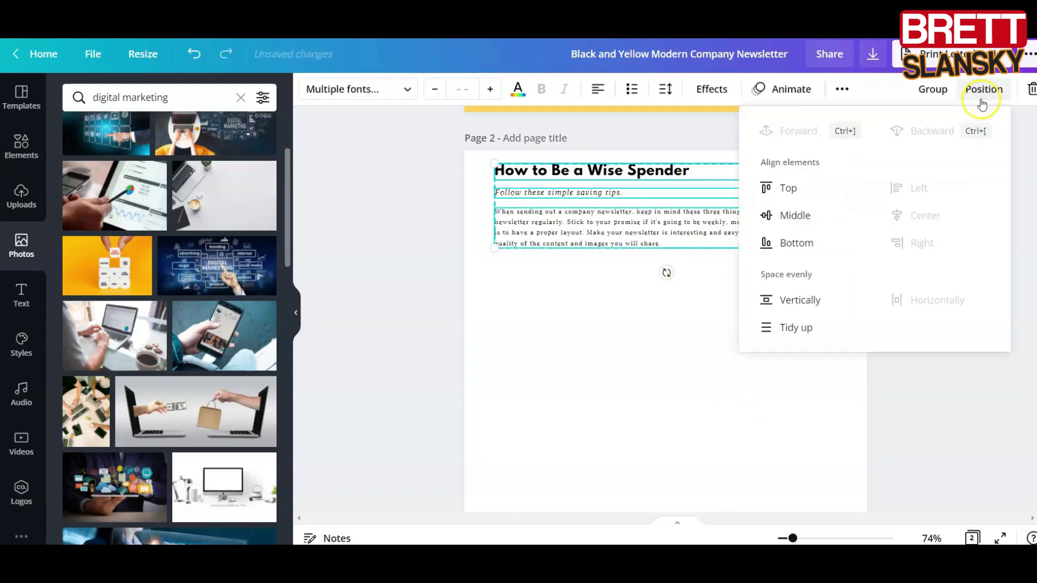
left_click(977, 425)
left_click(717, 326)
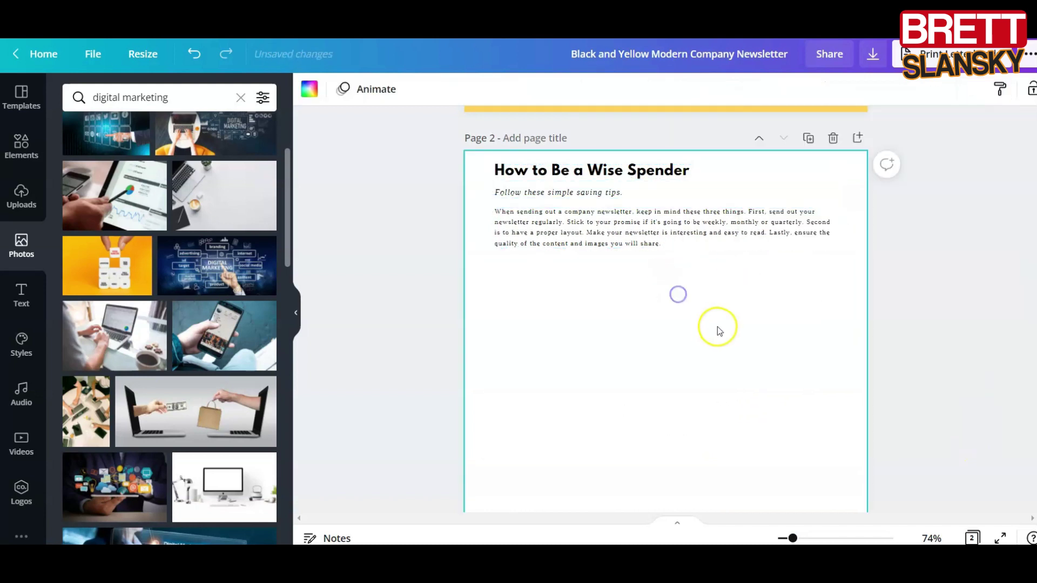
Delete the 'How to Be a Wise Spender' heading and subtitle, and move the paragraph up.
left_click(645, 176)
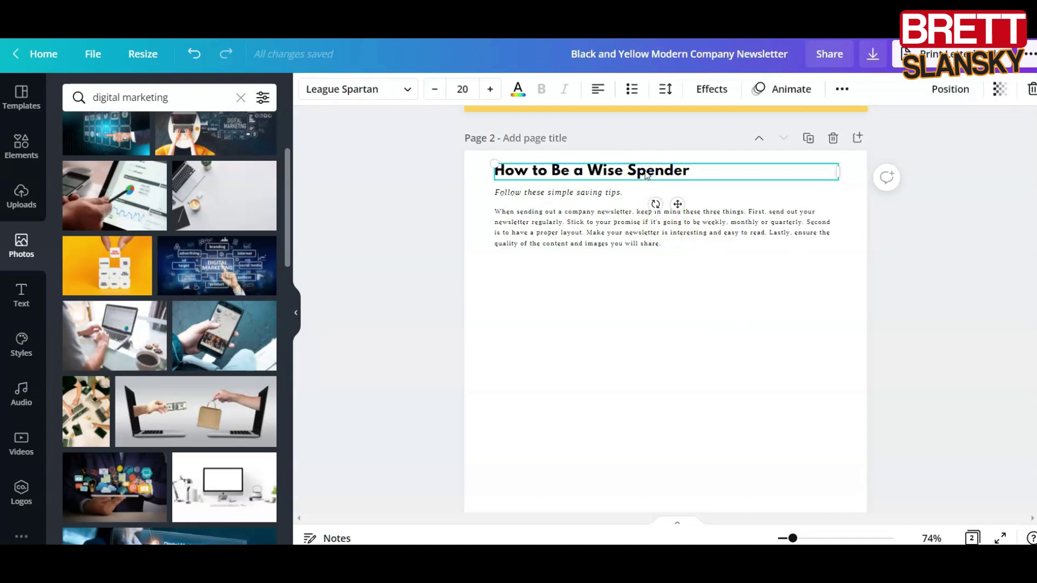
key("Delete")
left_click(621, 189)
key("Delete")
left_click_drag(640, 231, 638, 200)
left_click(949, 260)
Copy the next three article lines from Notepad and select all the page-2 paragraph text.
key("alt+Tab")
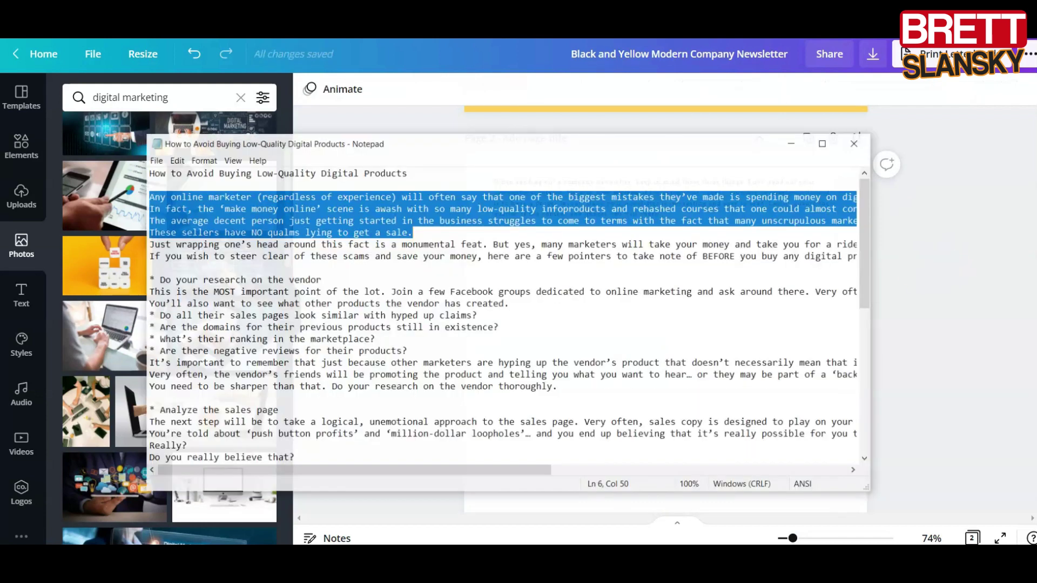
left_click(437, 239)
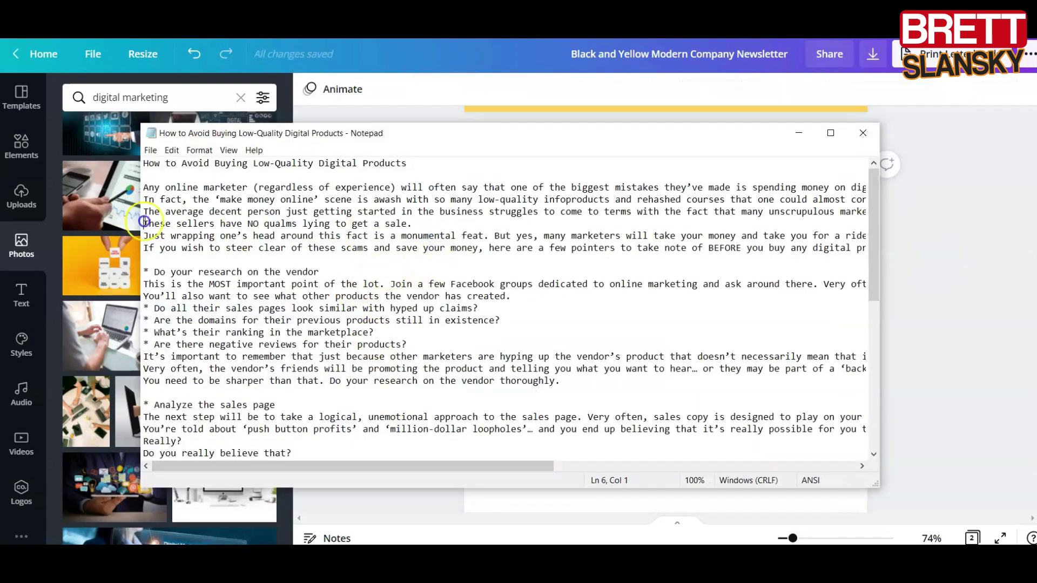
left_click_drag(144, 221, 807, 262)
key("alt+Tab")
left_click(709, 214)
left_click(708, 213)
key("ctrl+a")
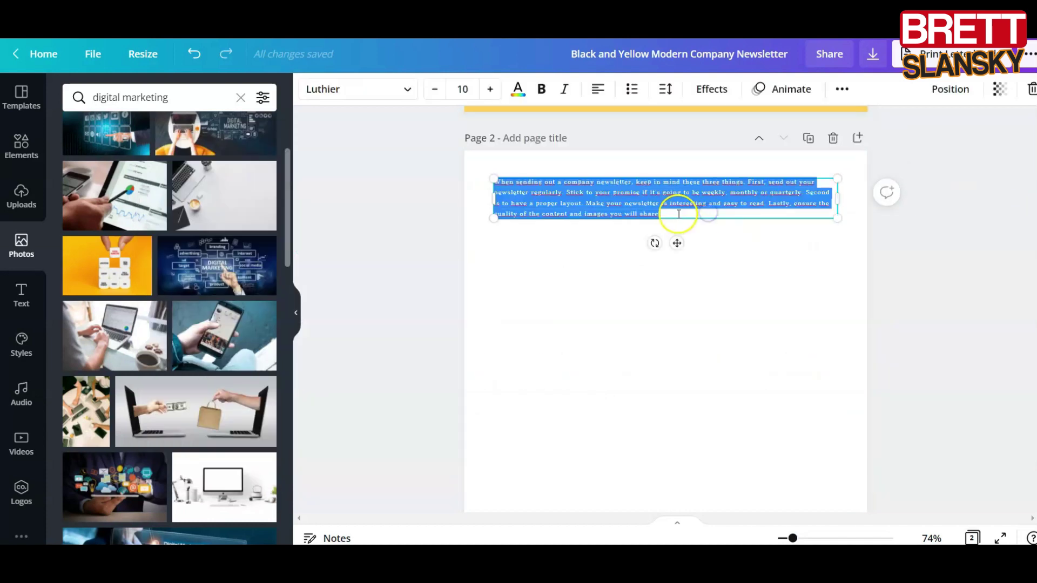
Replace the page-2 paragraph with the copied article lines and enlarge it to size 12.
type("These sellers have NO qualms lying to get a sale. Just wrapping one's head around this fact is a monumental feat. But yes, many marketers will take your money and take you for a ride – but only if you let them. If you wish to steer clear of these scams and save your money, here are a few pointers to take note of BEFORE you buy any digital products/training.")
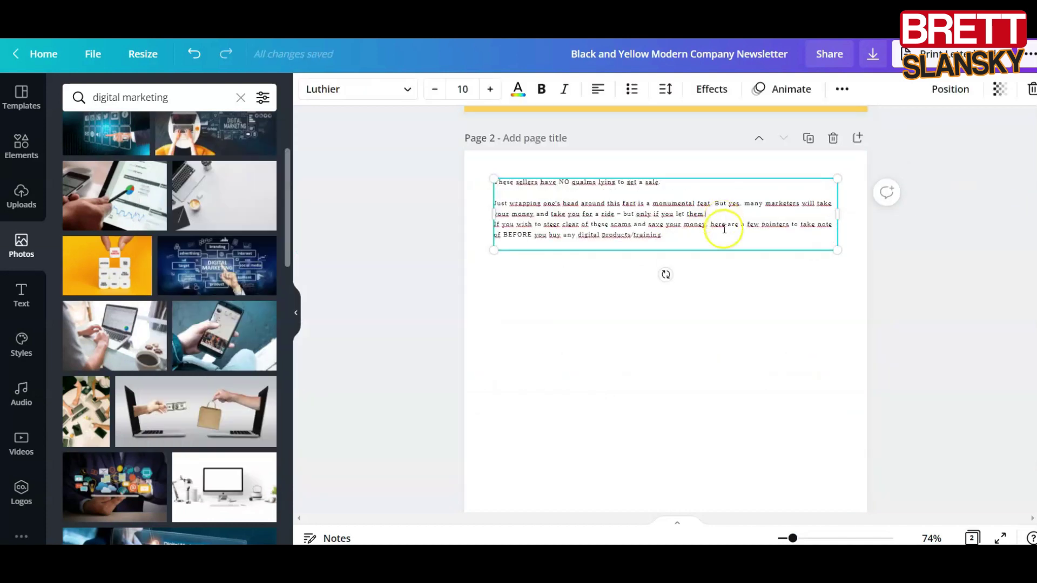
left_click_drag(685, 247, 467, 200)
key("ctrl+a")
left_click(490, 89)
left_click(490, 89)
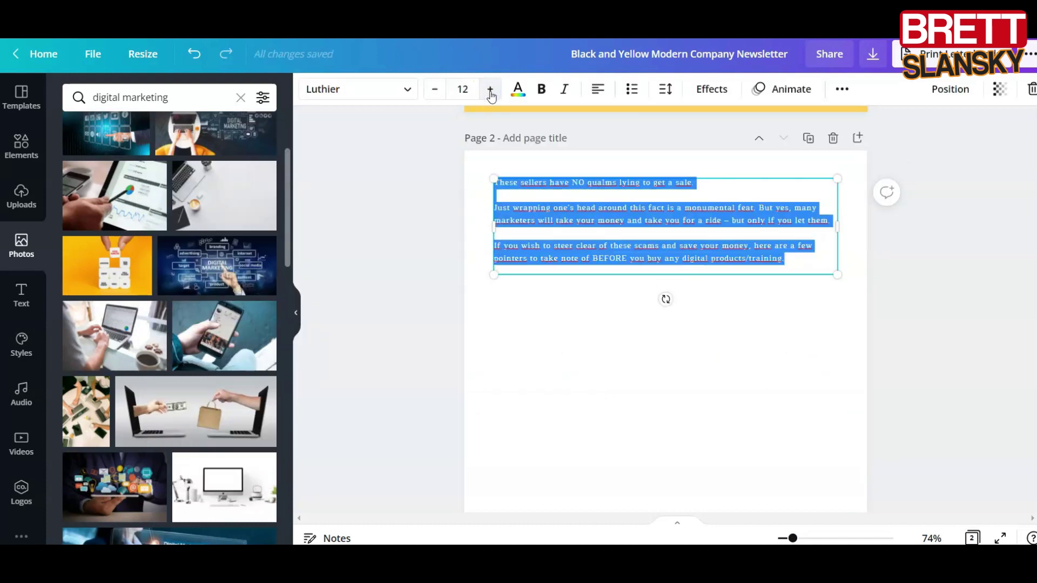
left_click(604, 335)
left_click(549, 194)
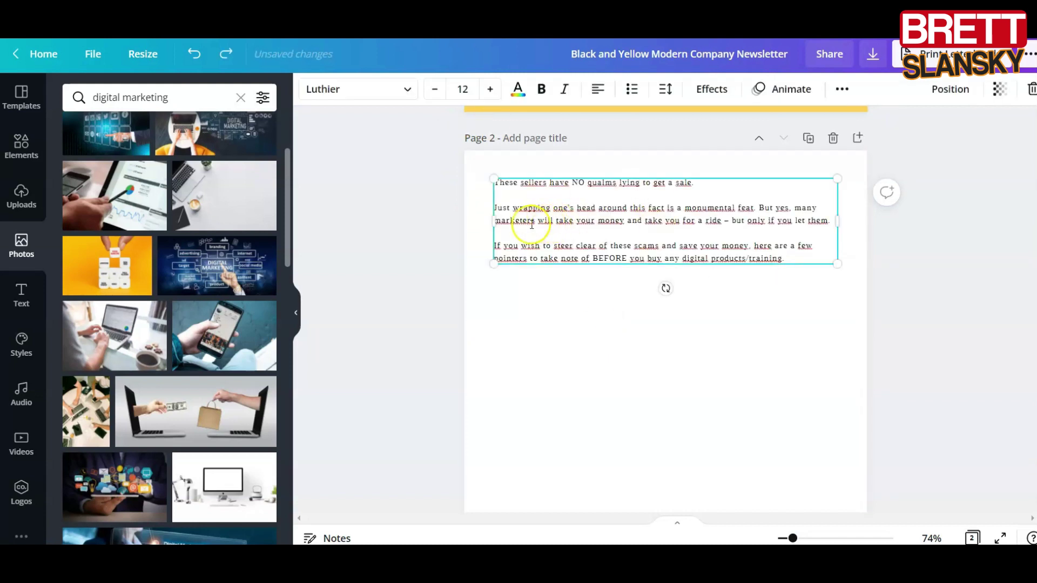
Set the page-2 text font to Articulat.
left_click(407, 89)
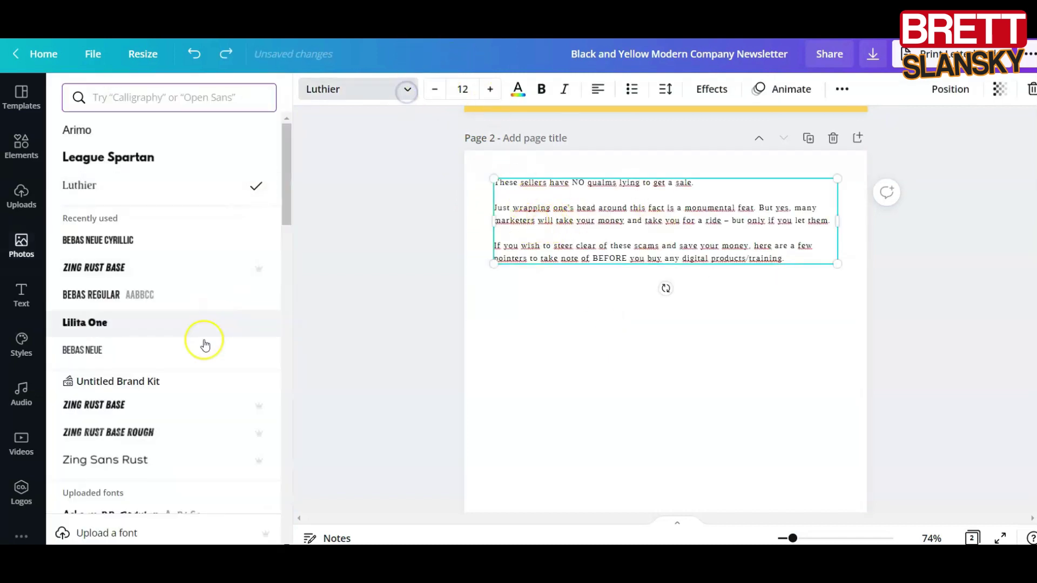
scroll(167, 412, "down", 6)
scroll(167, 416, "down", 8)
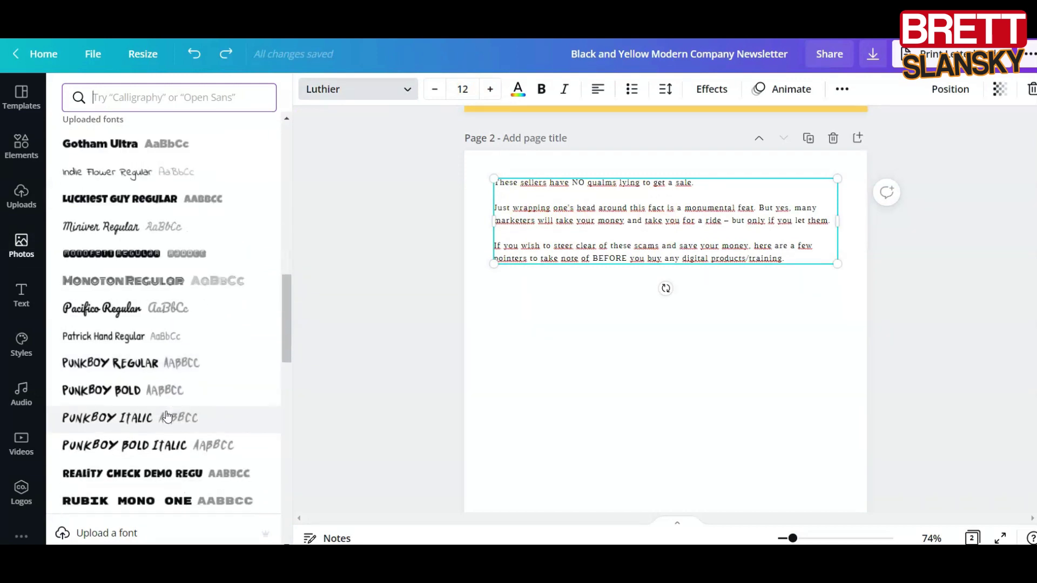
scroll(167, 416, "down", 10)
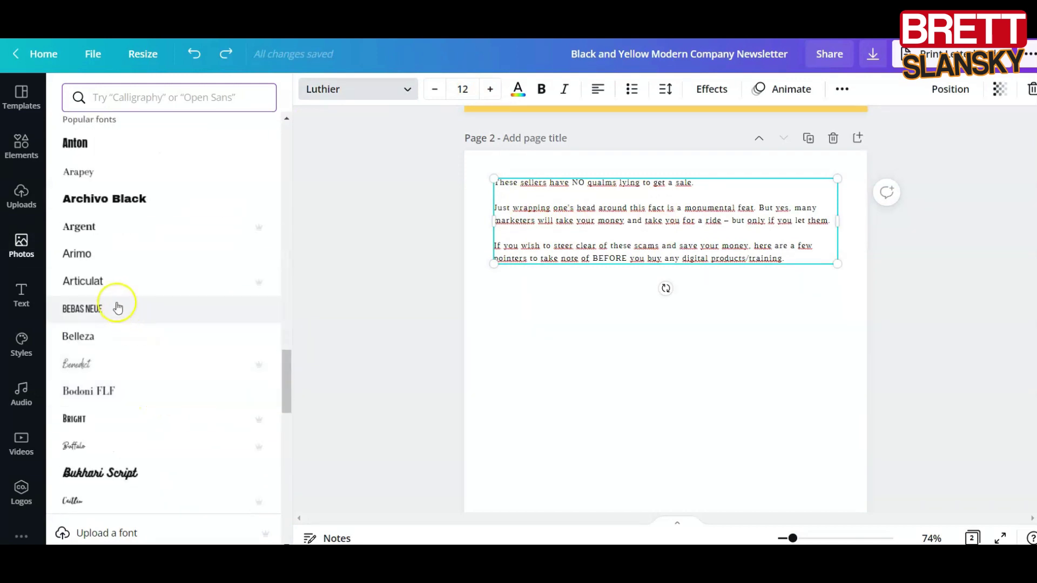
left_click(110, 285)
key("Escape")
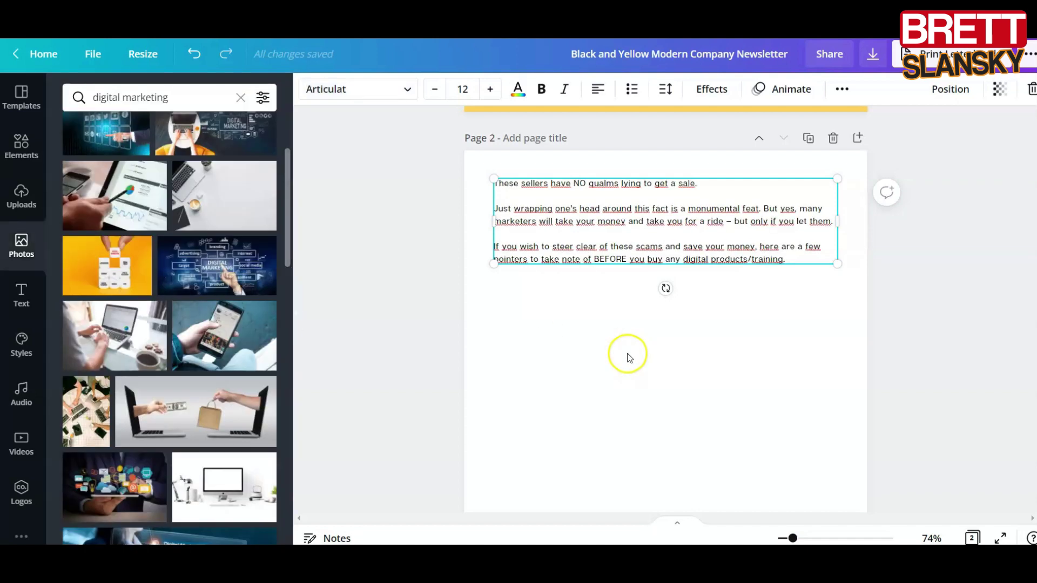
left_click(953, 320)
Set the page-1 article body font to Articulat.
scroll(686, 301, "up", 5)
left_click(567, 319)
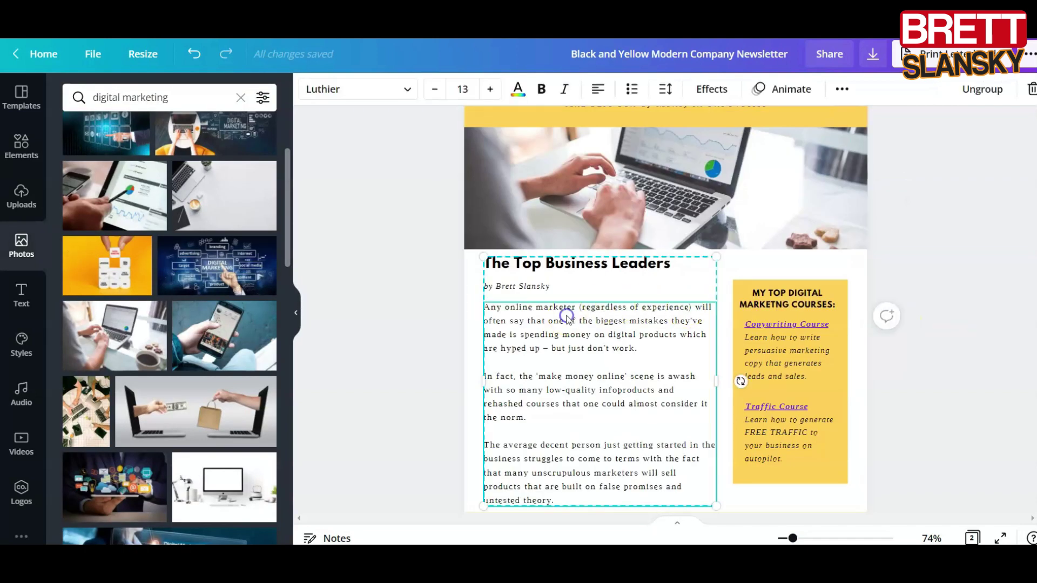
left_click(567, 318)
left_click(495, 305)
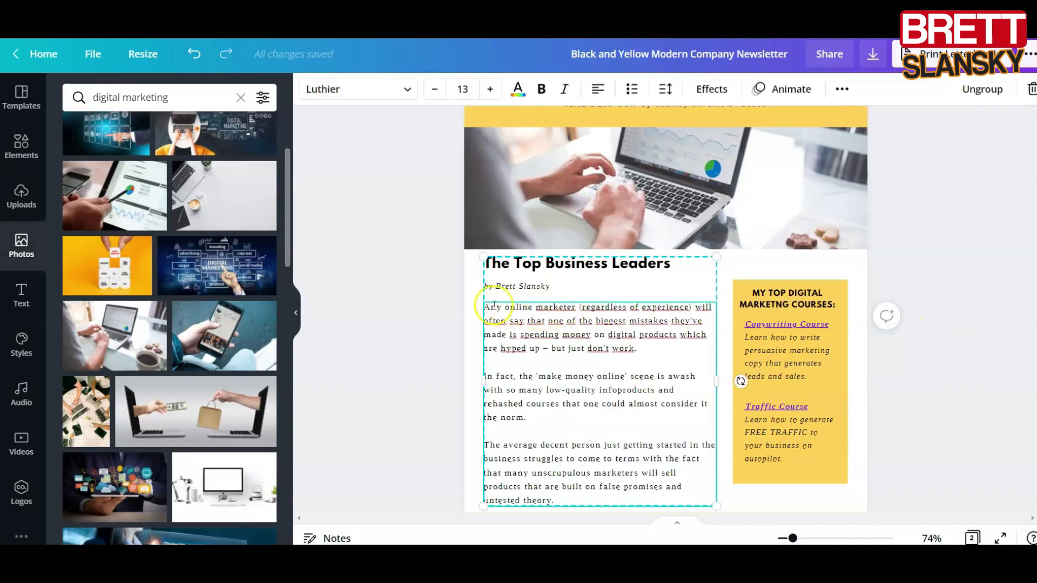
left_click(403, 91)
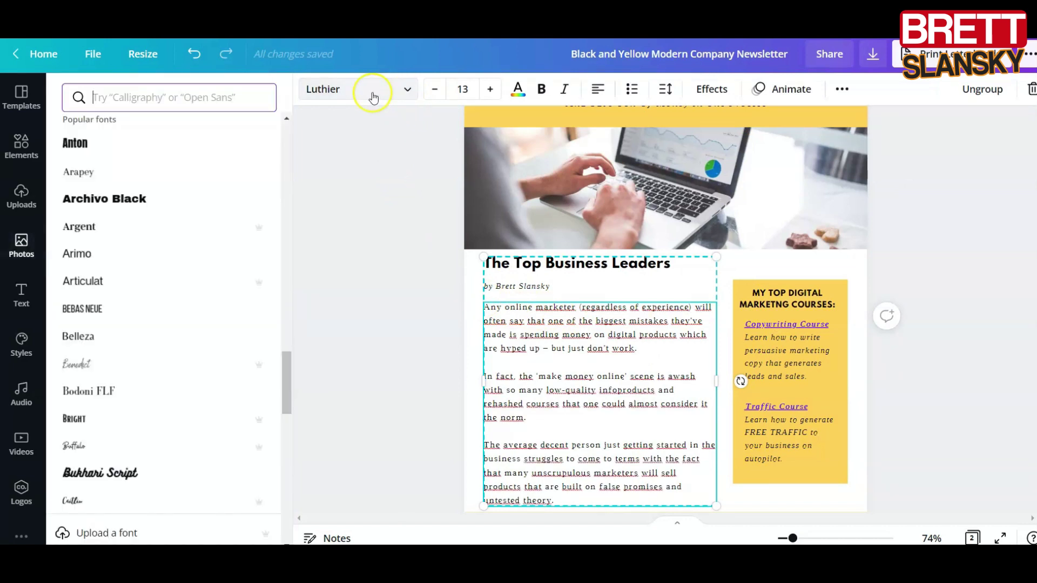
left_click(104, 278)
left_click(1029, 332)
scroll(1029, 333, "down", 1)
Remove page 1's article title and byline and move the body text up.
key("ctrl+z")
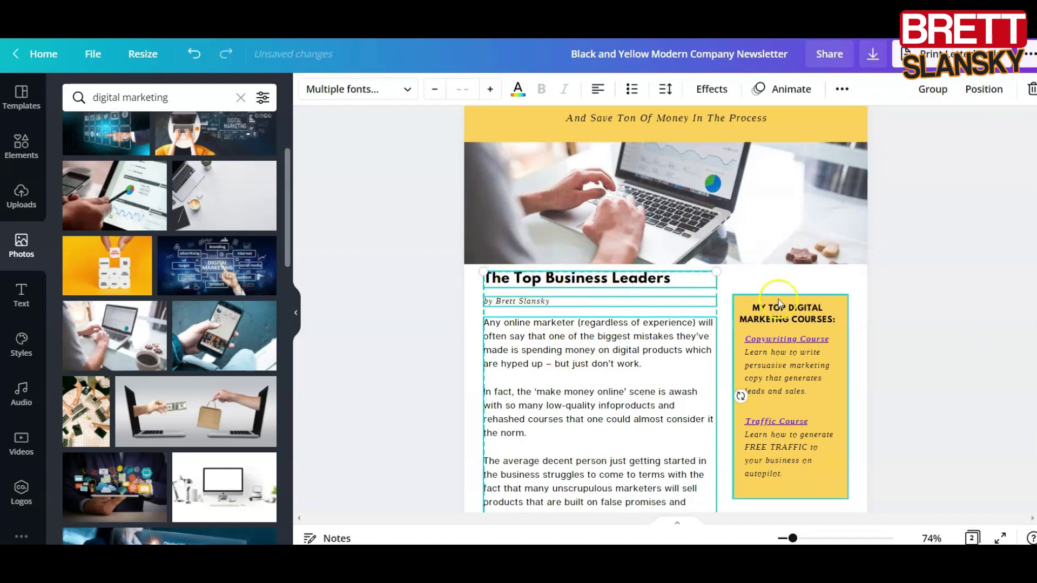
key("ctrl+z")
key("ctrl+z")
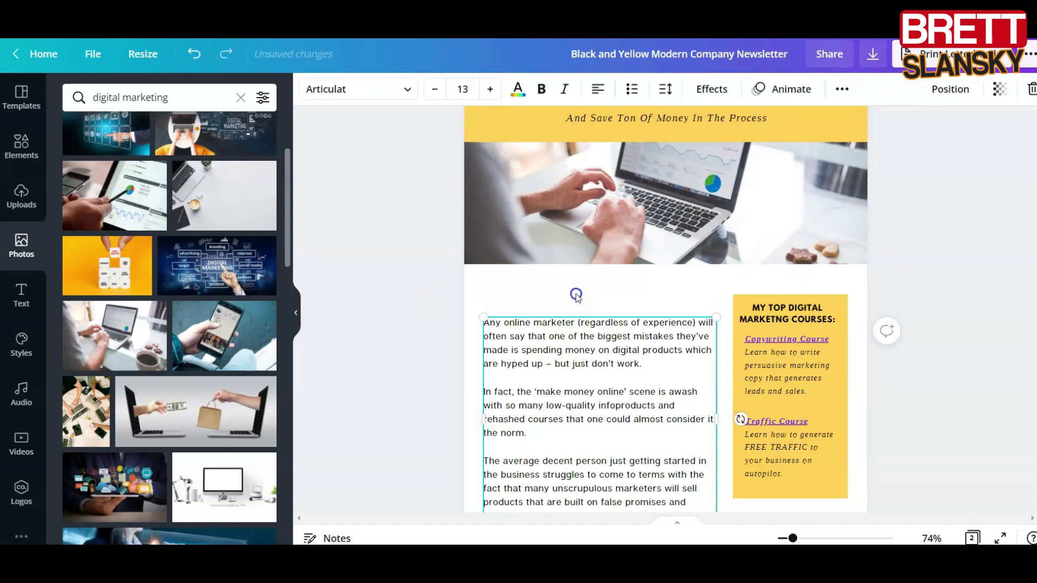
left_click_drag(582, 327, 583, 304)
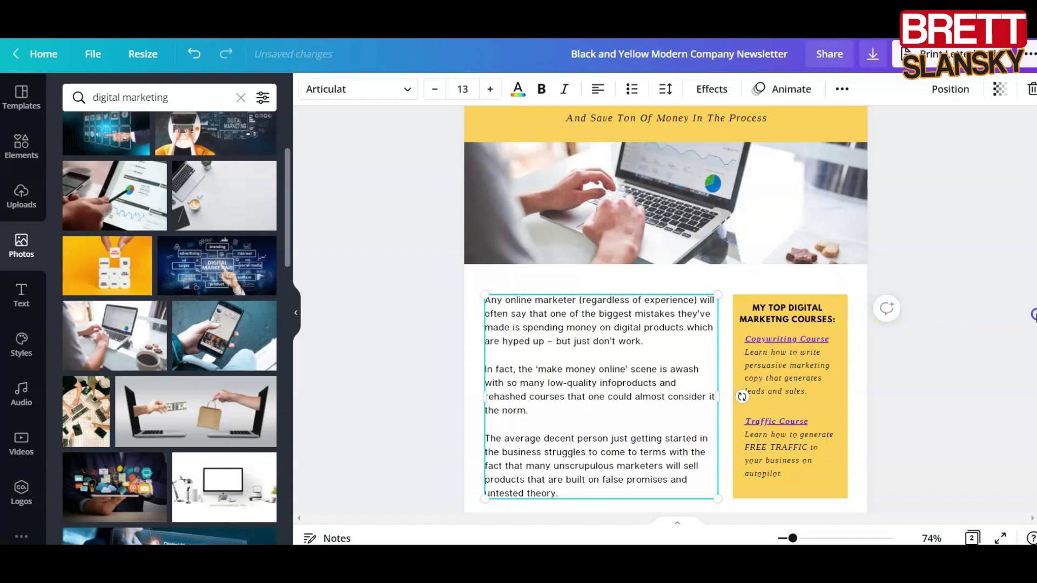
scroll(583, 308, "down", 3)
left_click(457, 322)
scroll(573, 294, "down", 4)
scroll(562, 270, "up", 1)
Increase the page-2 text size to 13.
left_click(518, 162)
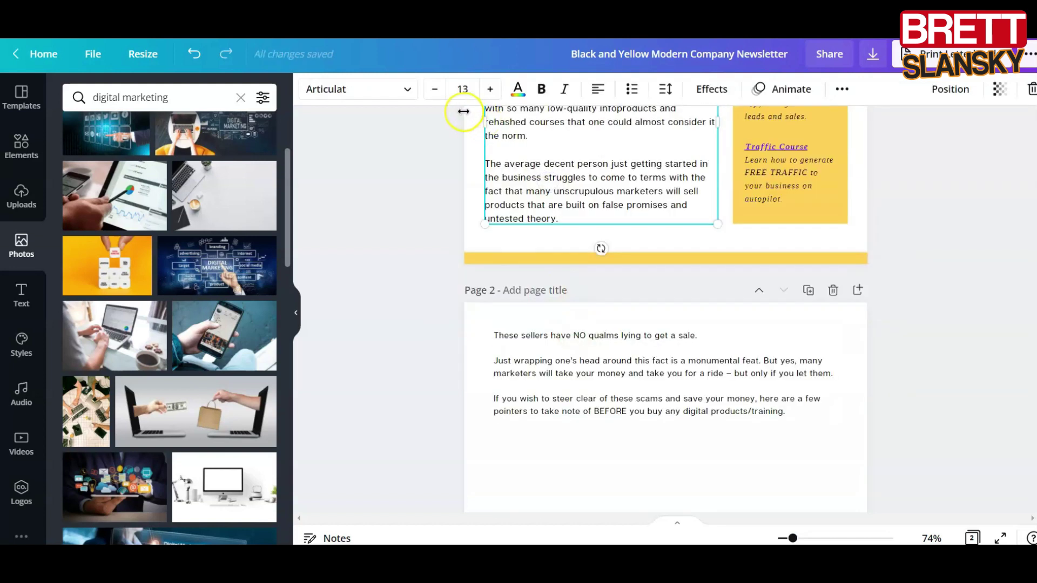
left_click(546, 339)
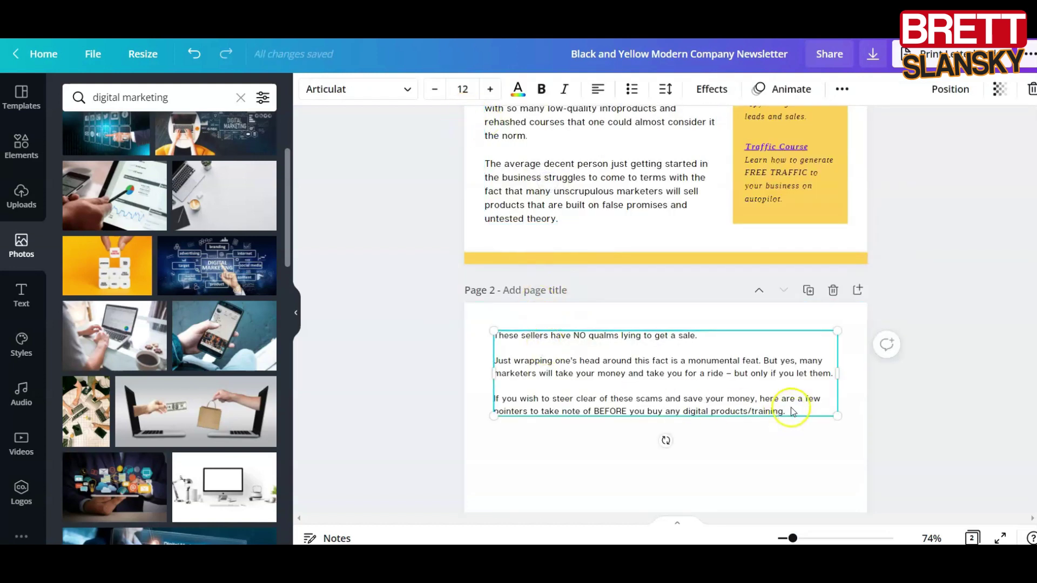
left_click(489, 89)
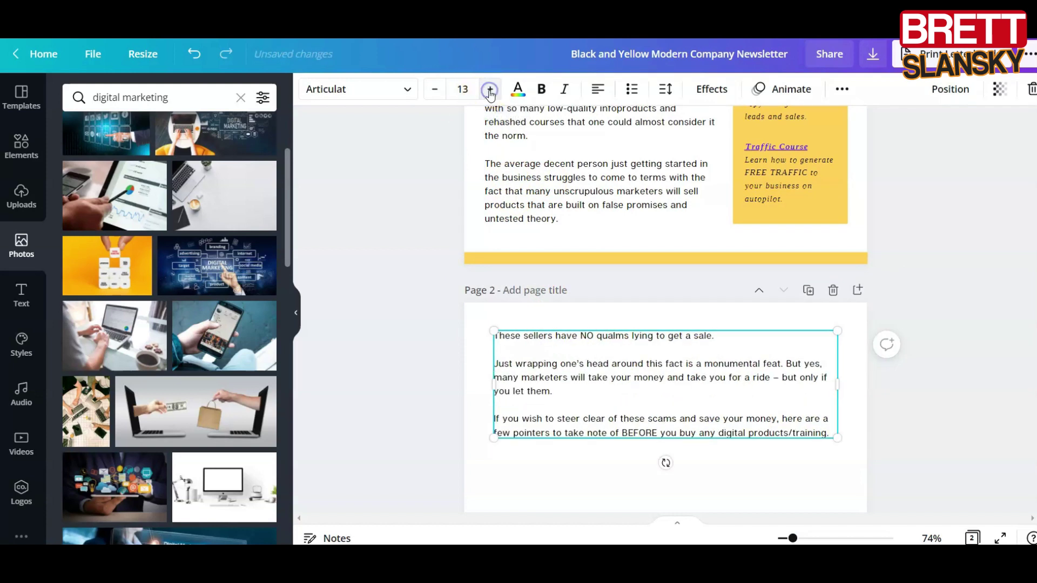
left_click(543, 454)
scroll(1010, 340, "down", 4)
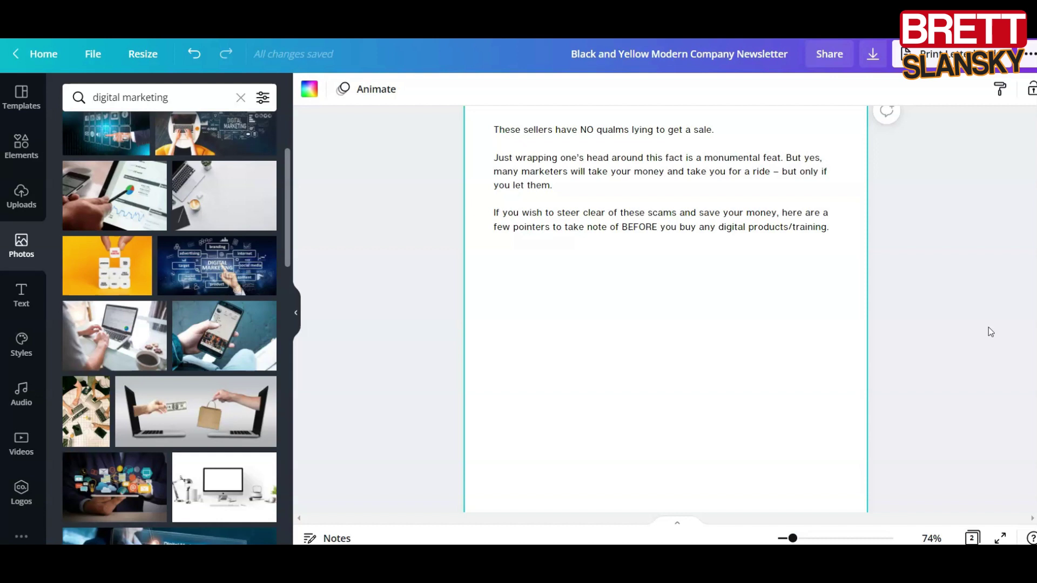
scroll(880, 319, "up", 1)
left_click(778, 240)
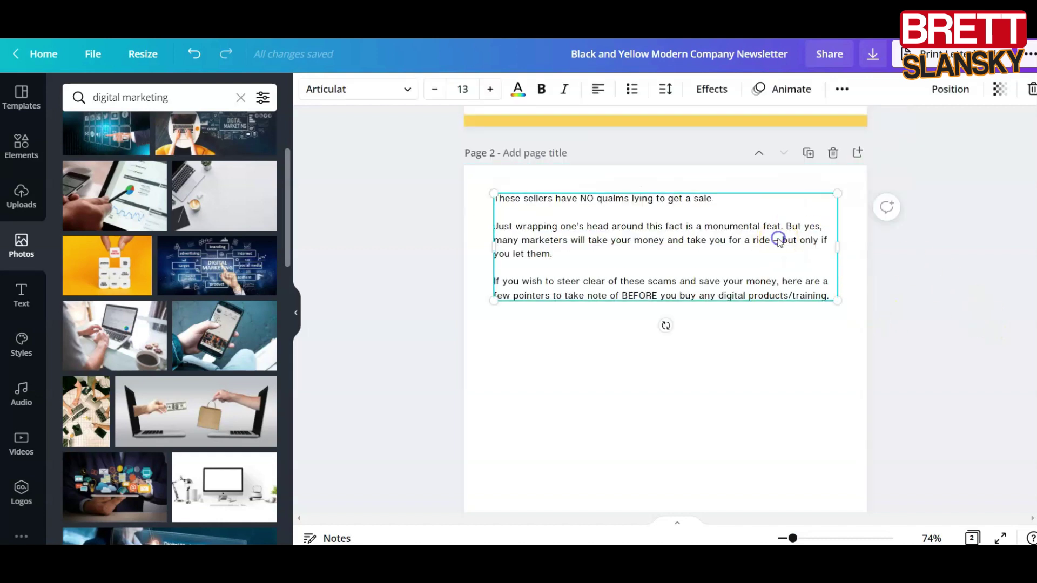
left_click(842, 89)
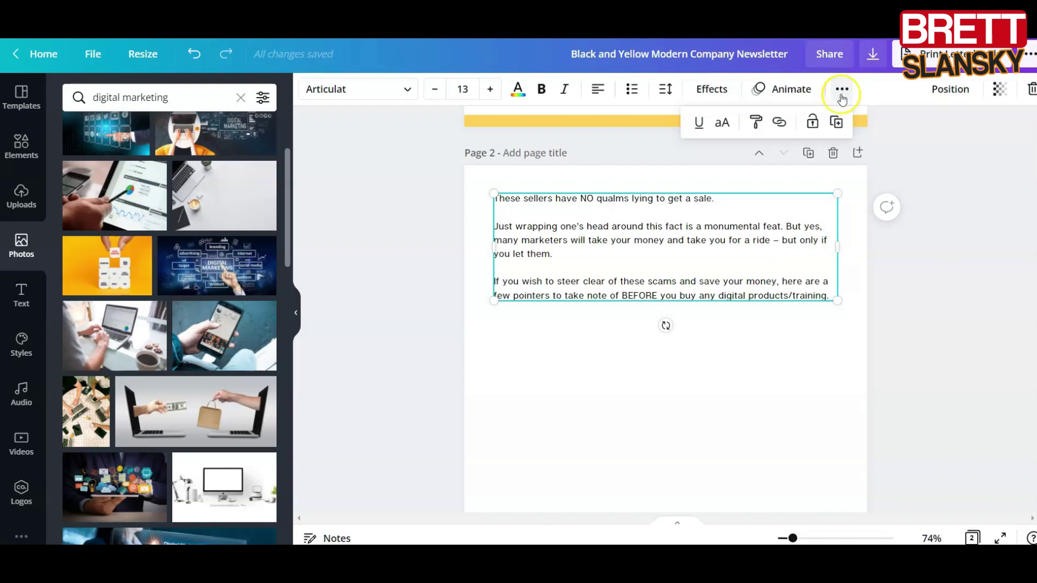
Duplicate the page-2 text box below and paste the vendor-research passage into it.
left_click(838, 122)
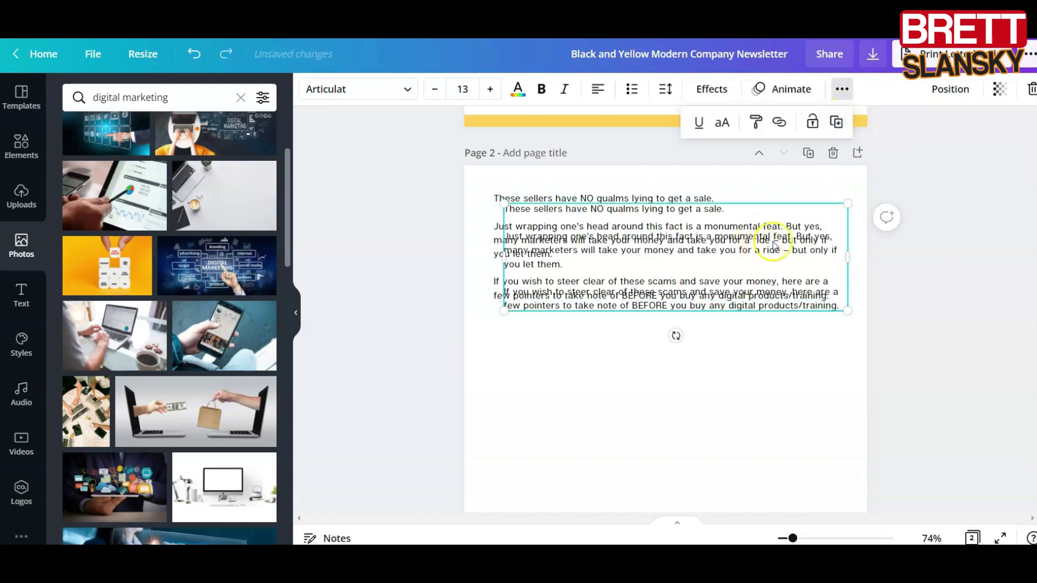
left_click_drag(785, 292, 775, 399)
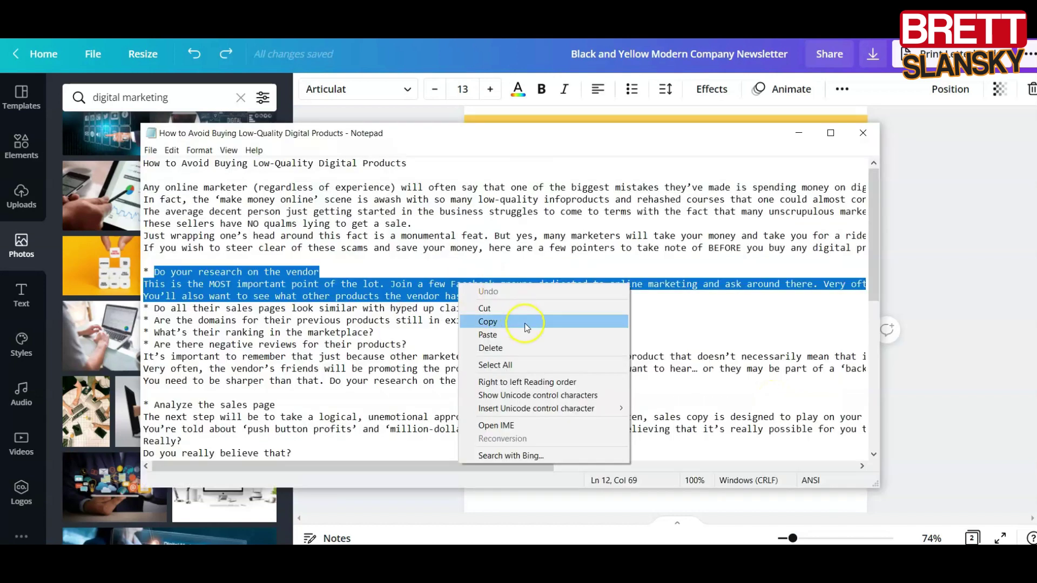
left_click(528, 322)
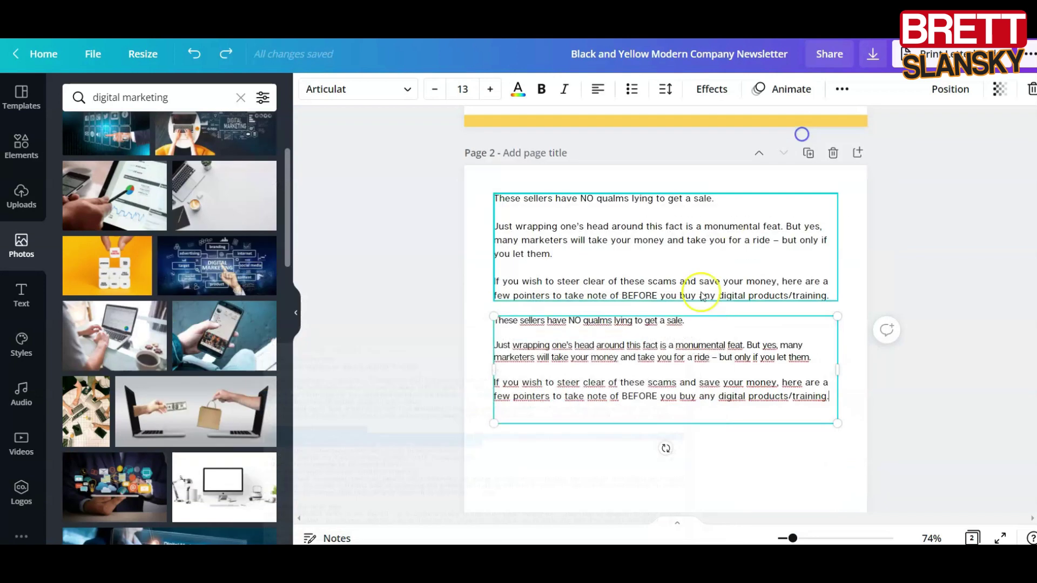
left_click(650, 363)
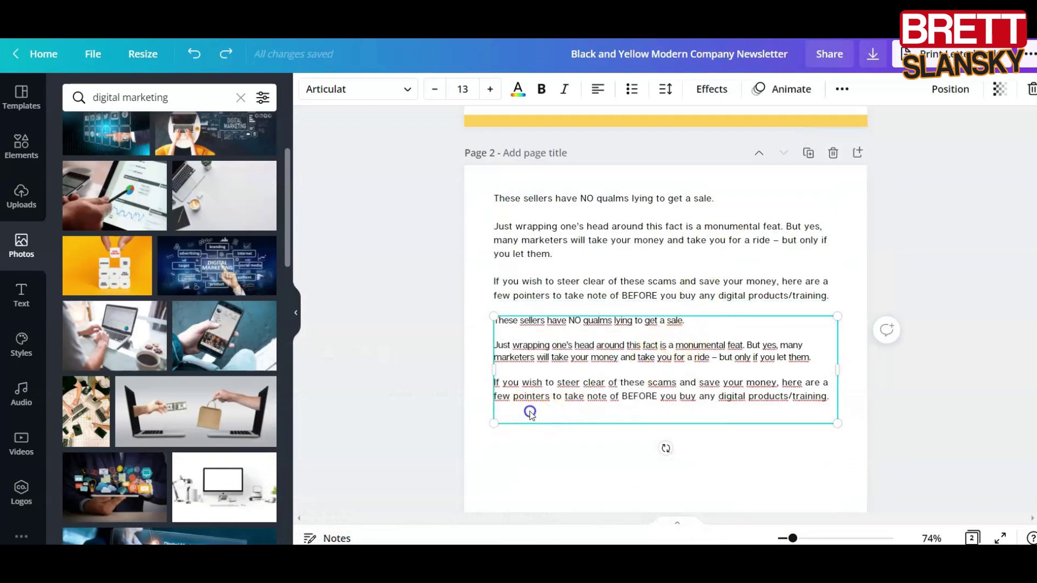
left_click(827, 399)
key("ctrl+a")
type("Do your research on the vendor  This is the MOST important point of the lot. Join a few Facebook groups dedicated to online marketing and ask around there. Very often, you'll find people mentioning bad experiences they may have had with the vendor.  You'll also want to see what other products the vendor has created.")
Make the 'Do your research on the vendor' line bold at size 15.
left_click(648, 320)
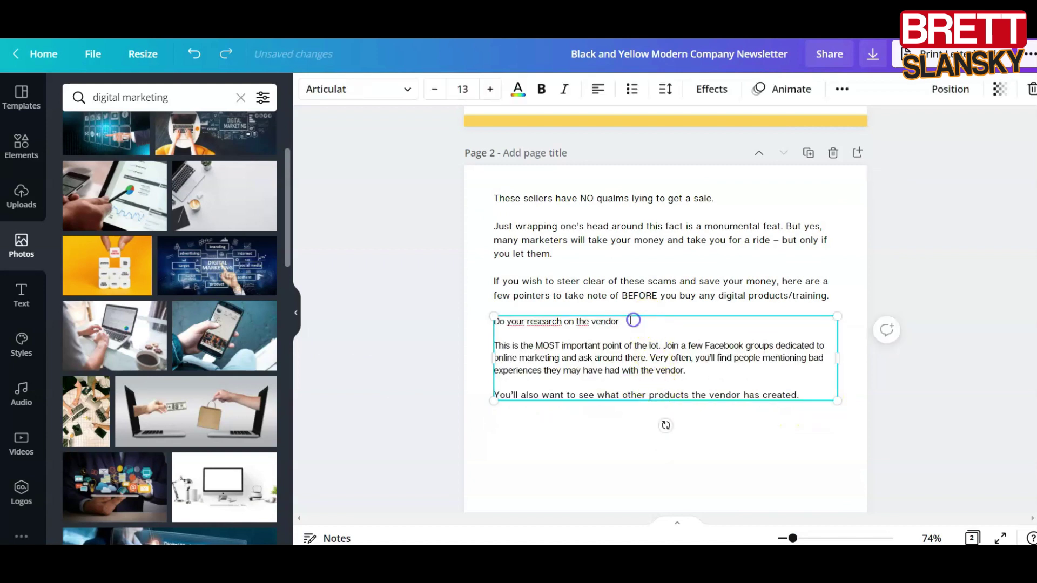
left_click_drag(540, 331, 487, 329)
left_click(541, 90)
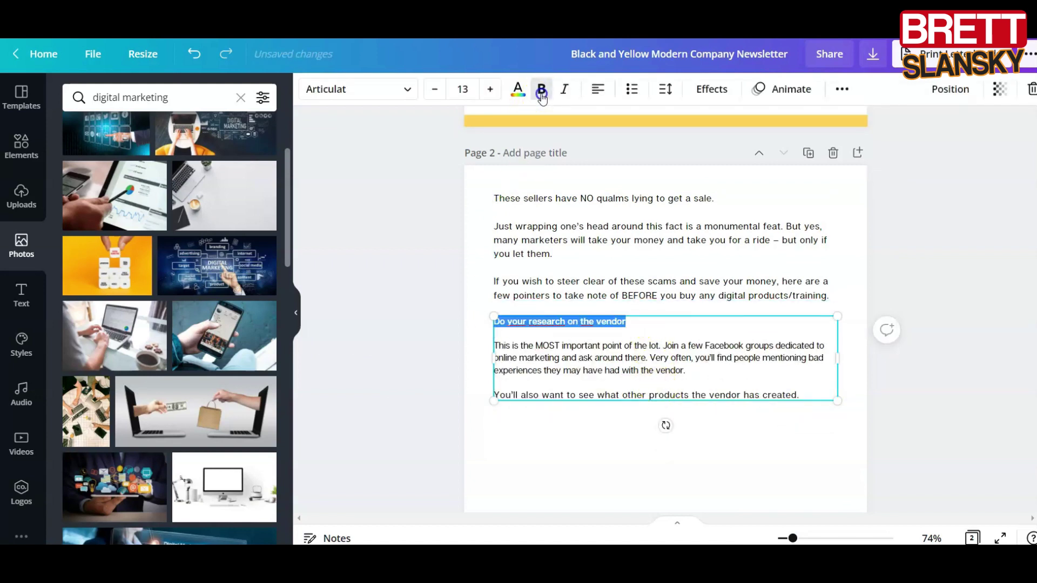
left_click(491, 89)
left_click(491, 90)
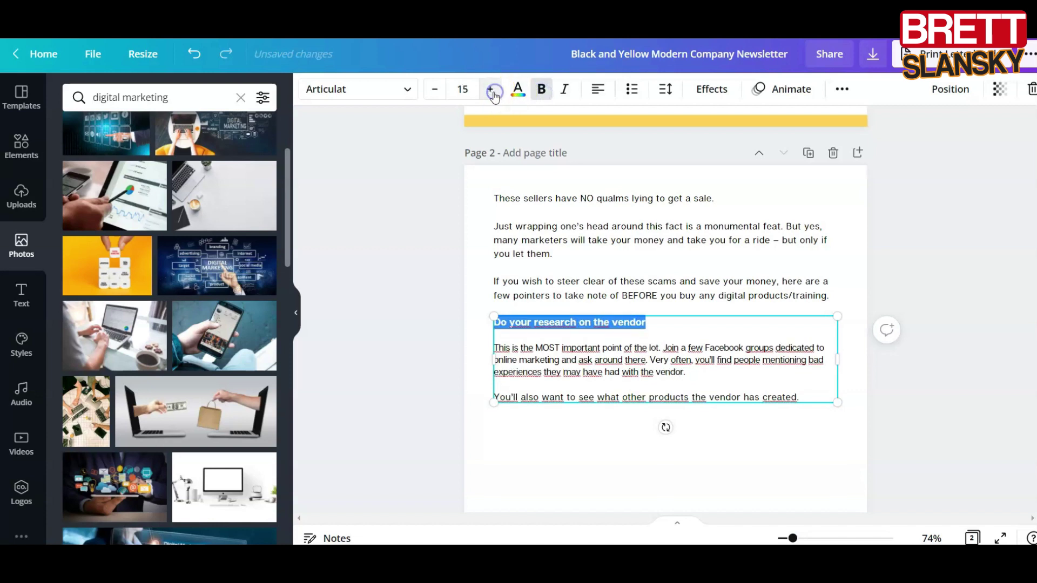
left_click(492, 90)
left_click(491, 90)
left_click(592, 522)
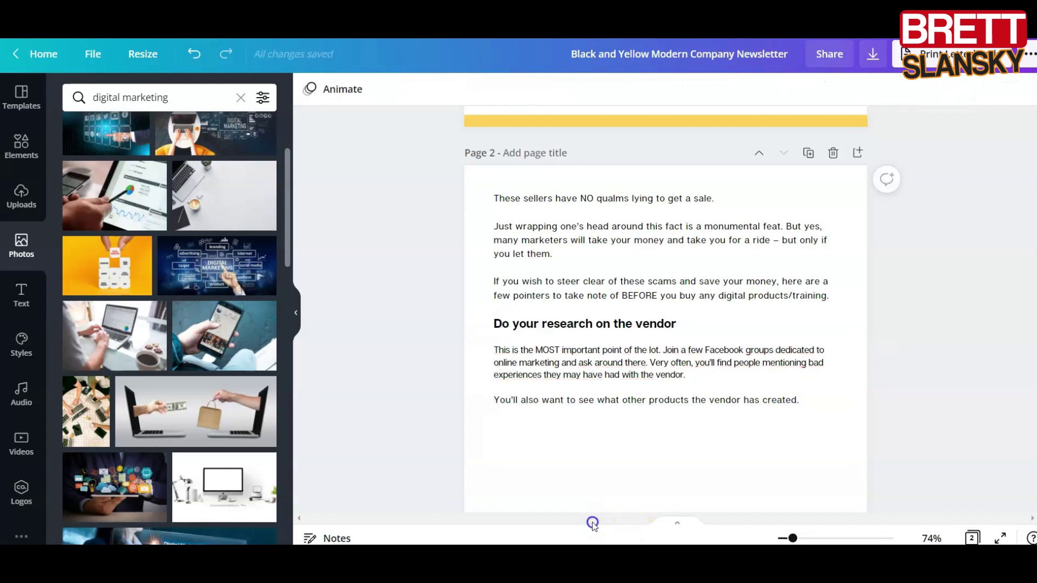
scroll(660, 392, "down", 3)
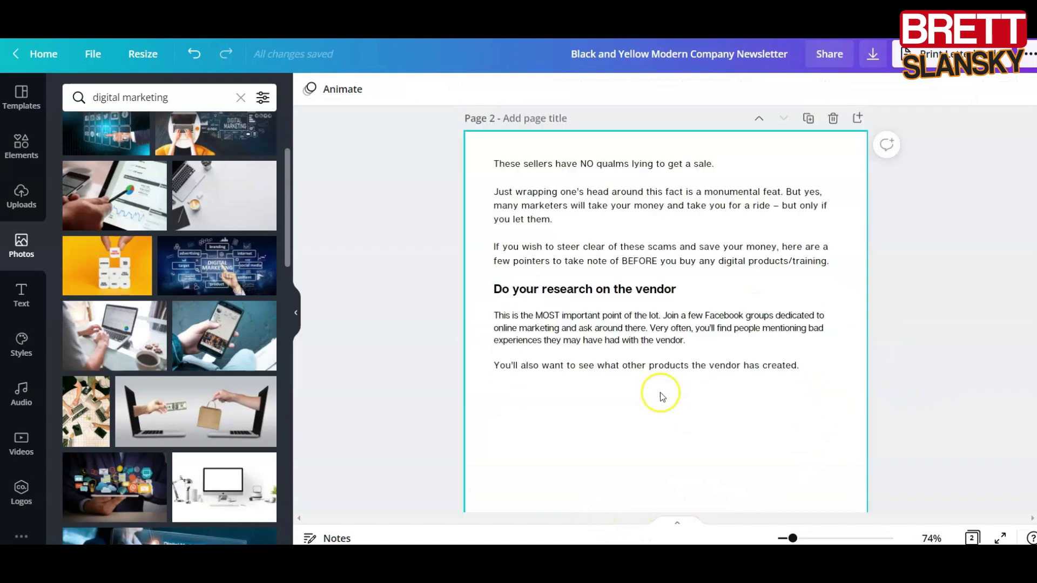
key("ctrl+z")
left_click(842, 88)
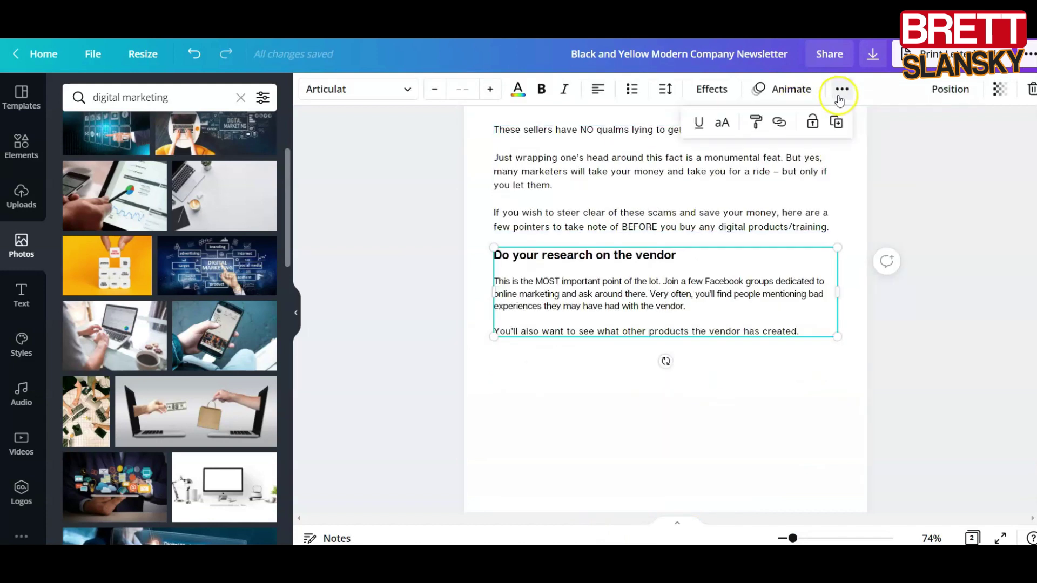
Duplicate the vendor section below and retitle it 'Are there negative reviews for their products?'.
left_click(839, 122)
left_click_drag(782, 365, 792, 436)
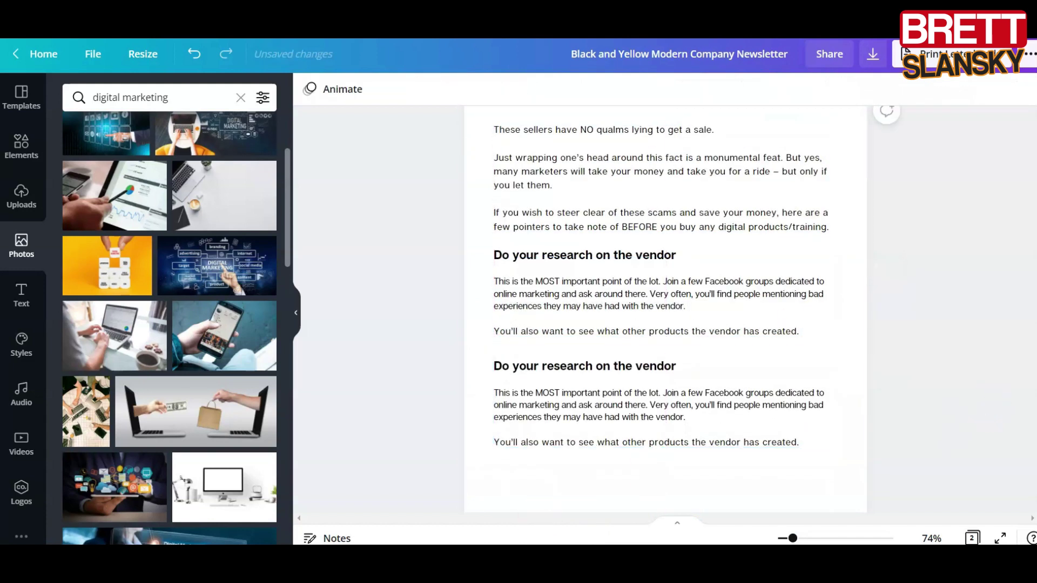
key("alt+Tab")
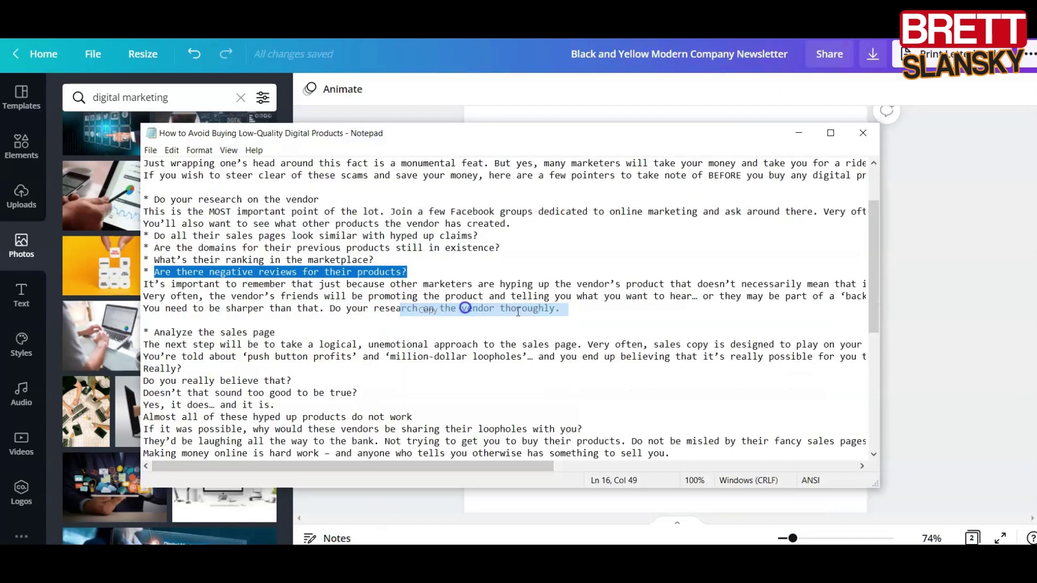
left_click(1008, 314)
left_click(657, 370)
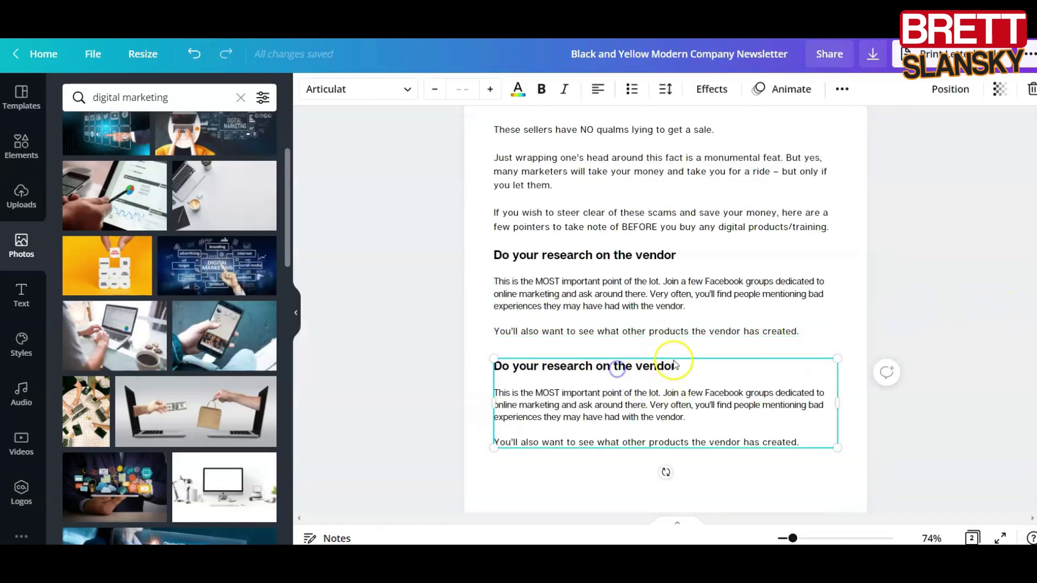
left_click(680, 367)
triple_click(680, 367)
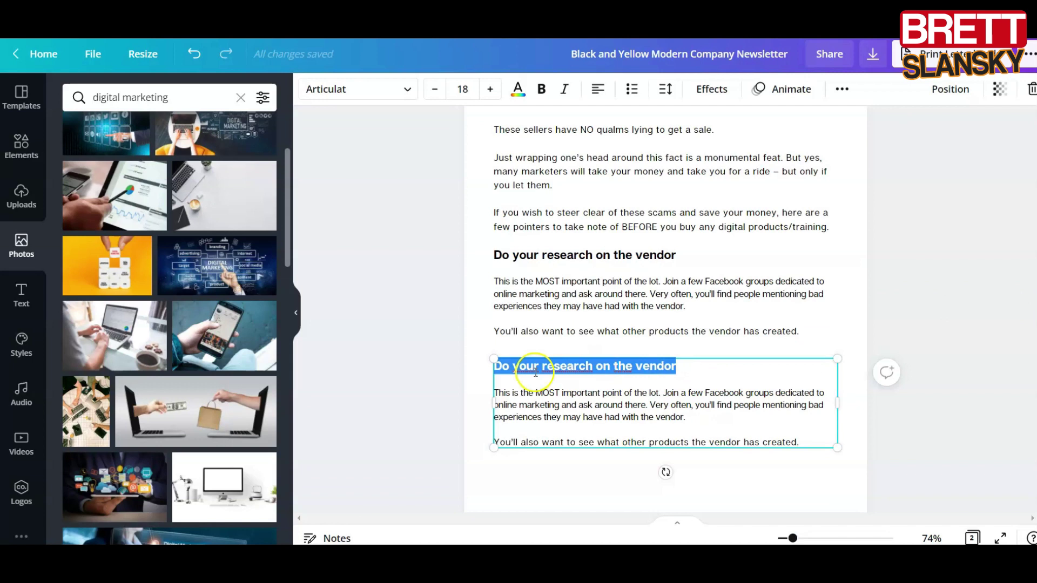
type("Are there negative reviews for their products?")
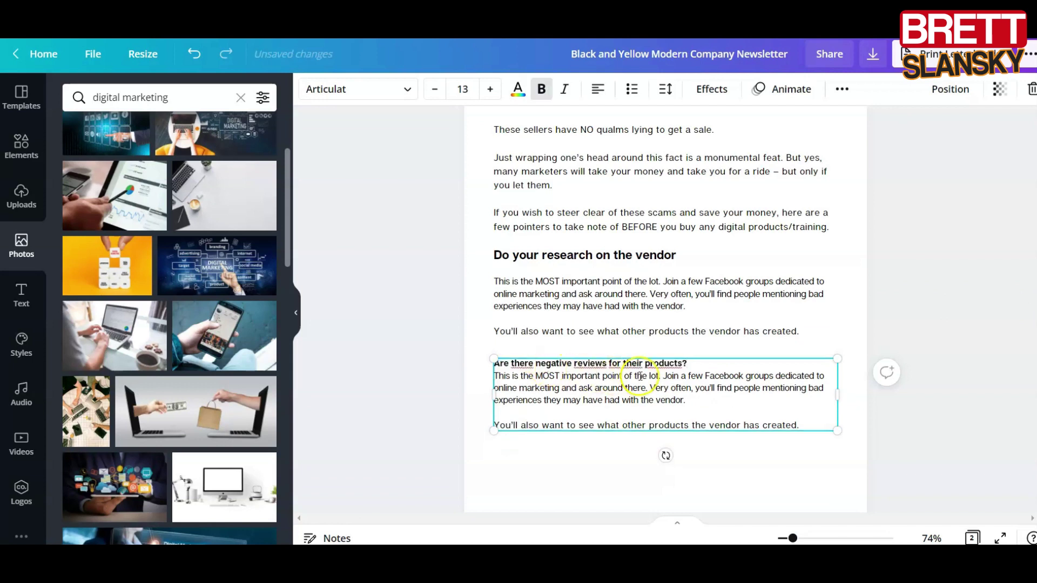
key("Return")
Paste the negative-reviews paragraphs from Notepad under the new heading.
key("alt+Tab")
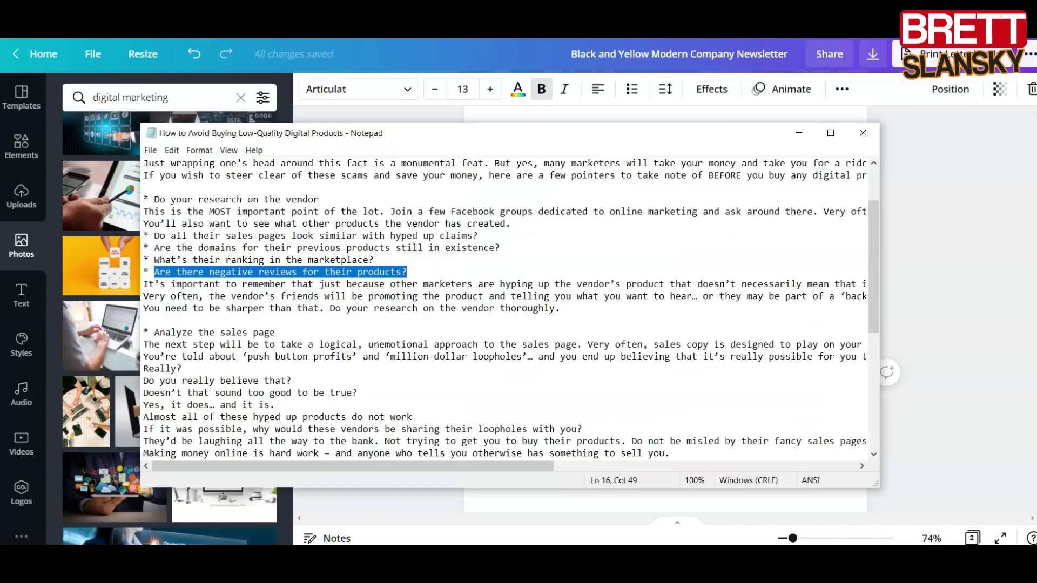
left_click_drag(145, 285, 552, 309)
key("ctrl+c")
key("alt+Tab")
key("ctrl+v")
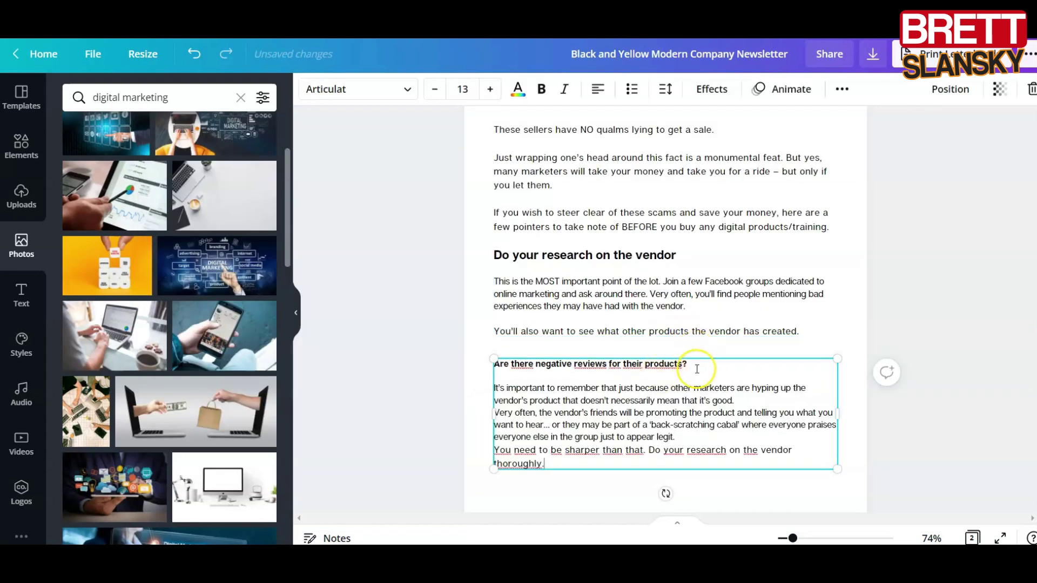
Set the new heading to 18 pt bold and add a blank line before the last paragraph.
left_click_drag(691, 365, 492, 366)
left_click(490, 91)
left_click(491, 90)
left_click(491, 90)
left_click(490, 90)
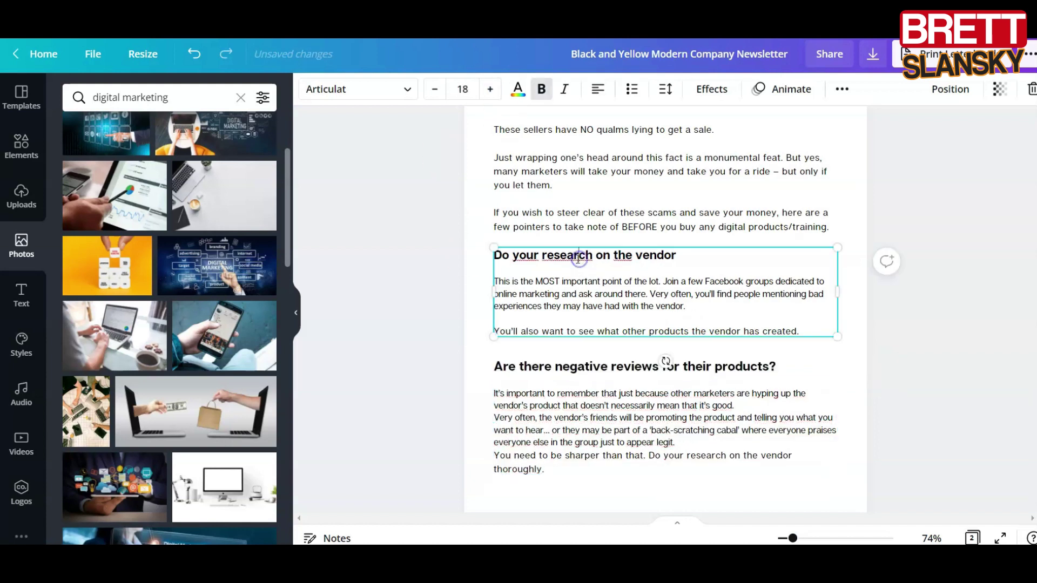
left_click(606, 363)
triple_click(607, 366)
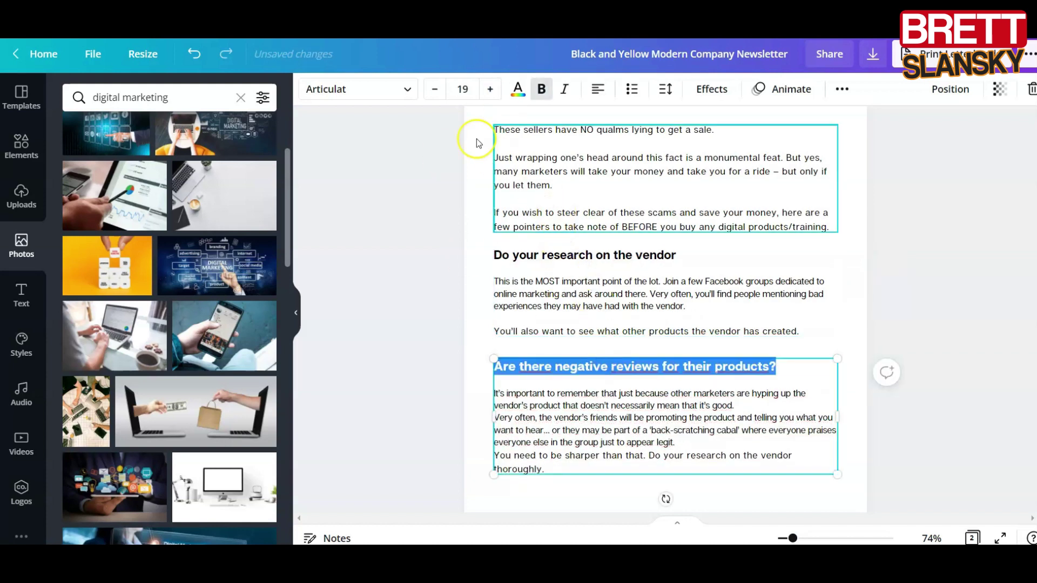
left_click(440, 88)
left_click(719, 460)
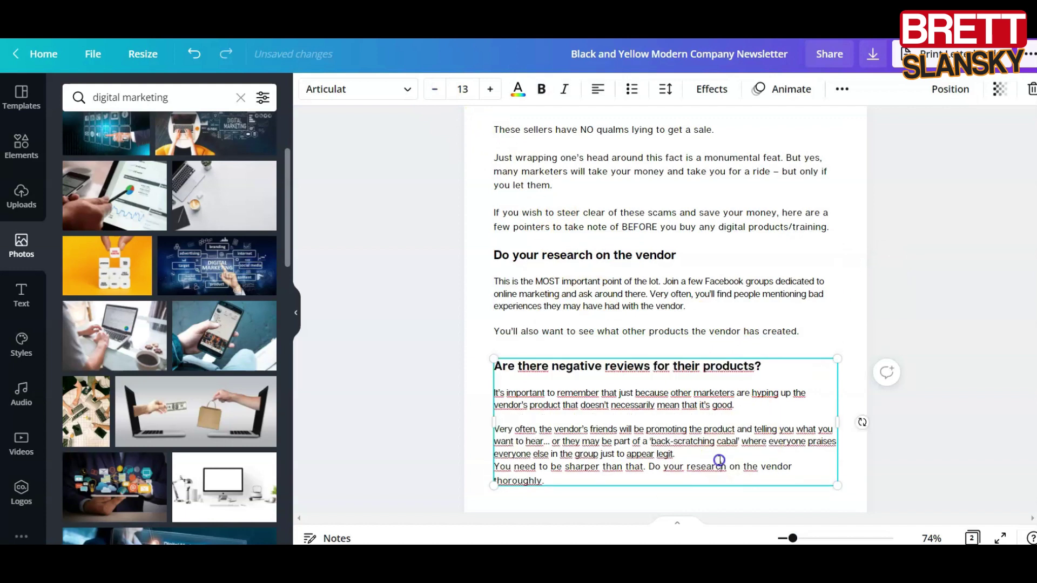
key("Return")
left_click(954, 424)
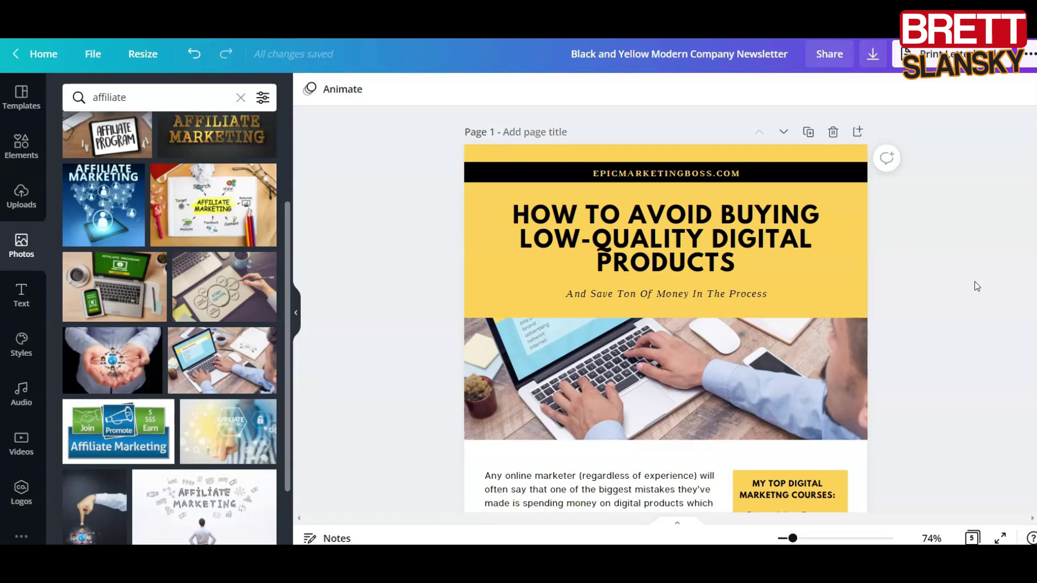
scroll(964, 233, "down", 20)
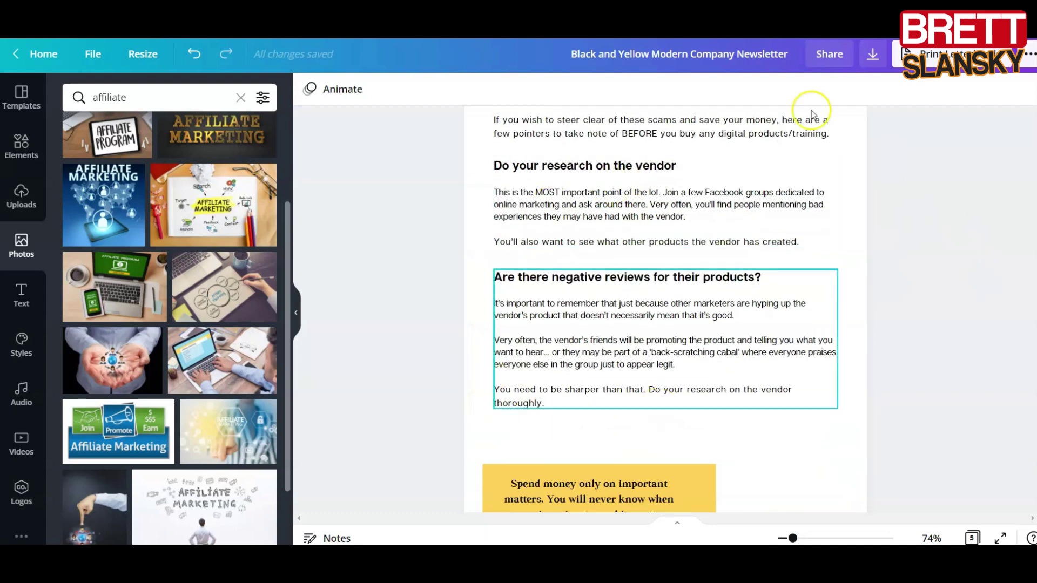
scroll(675, 269, "down", 15)
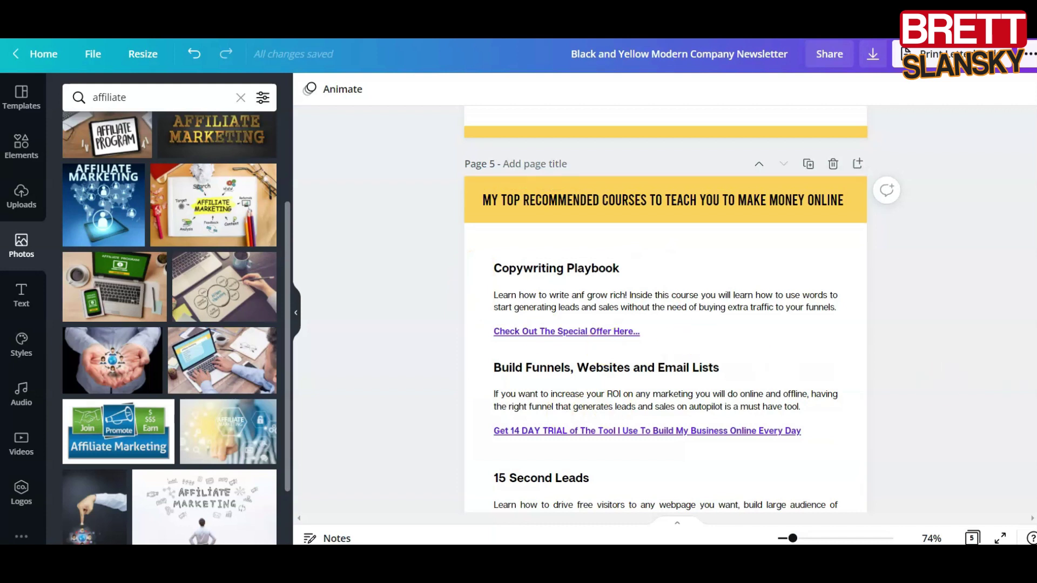
scroll(652, 173, "up", 20)
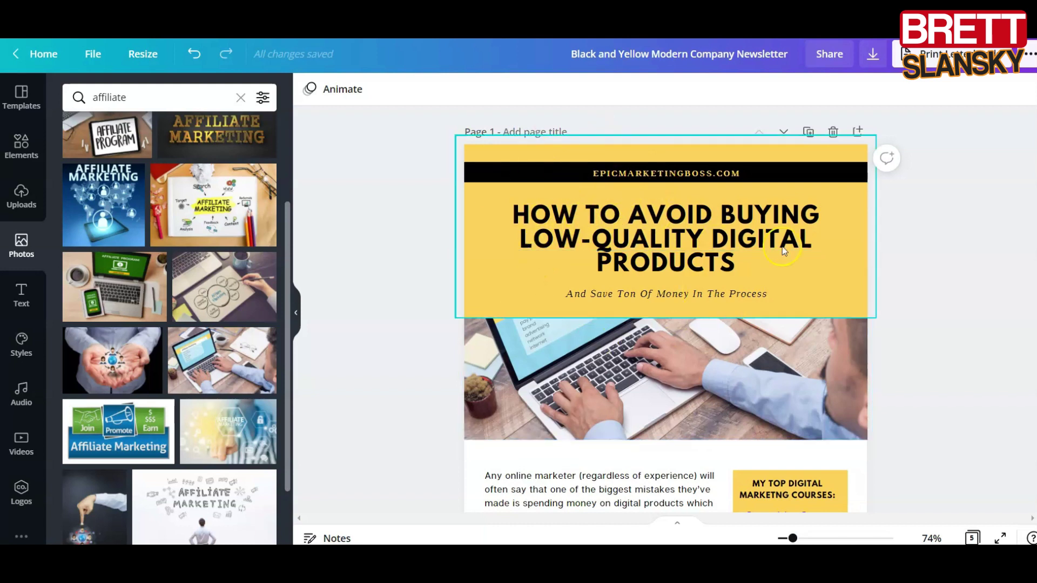
scroll(666, 308, "down", 20)
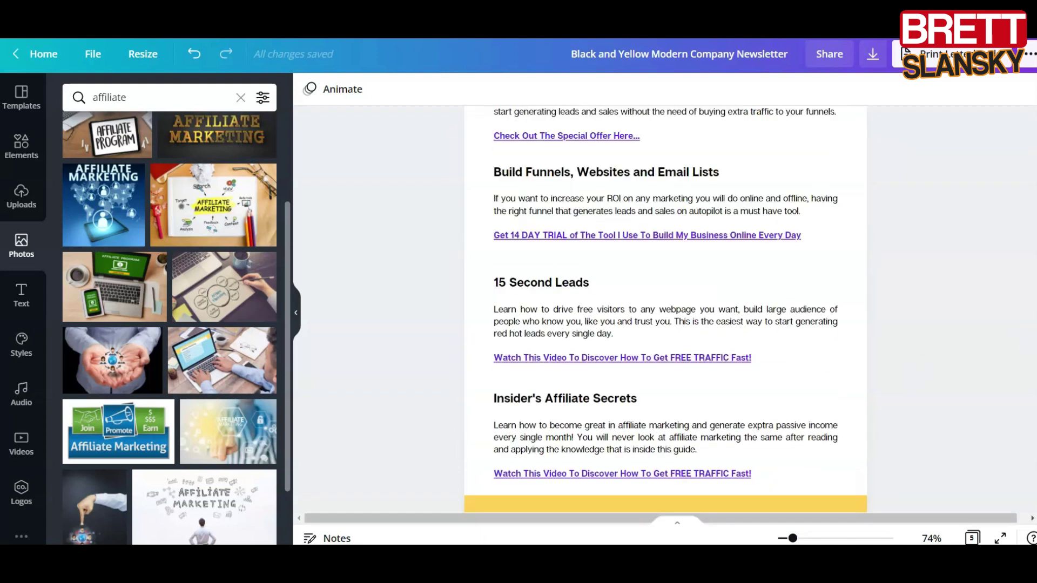
scroll(666, 307, "up", 8)
scroll(1019, 424, "up", 1)
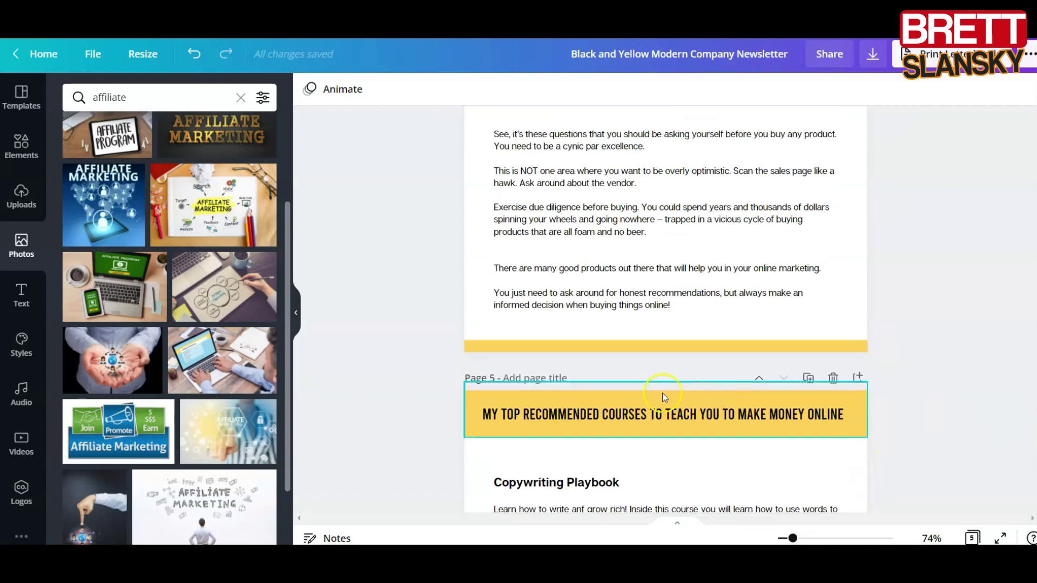
scroll(610, 393, "down", 8)
scroll(611, 393, "down", 1)
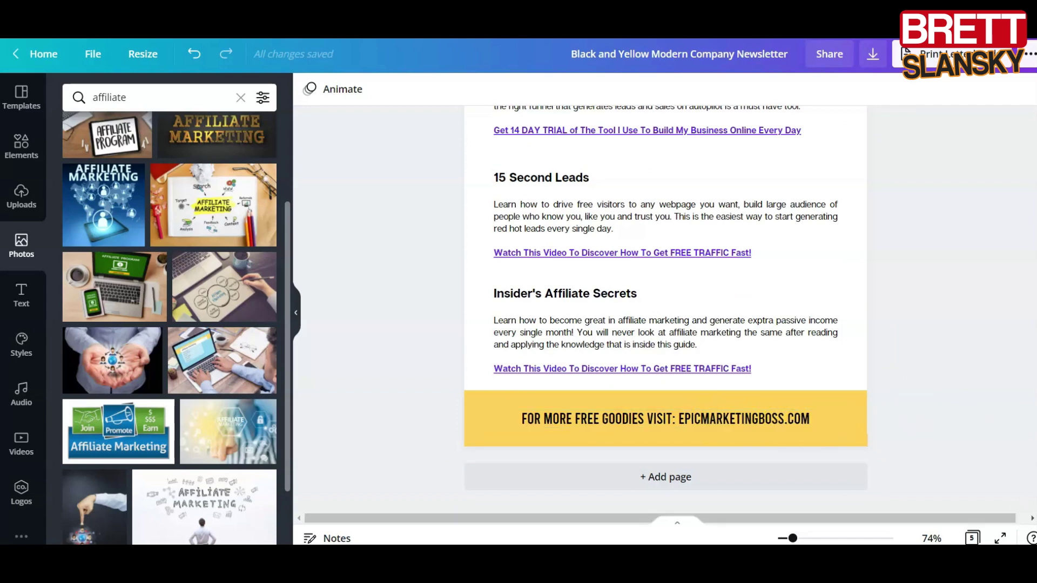
scroll(666, 301, "up", 20)
scroll(887, 155, "up", 8)
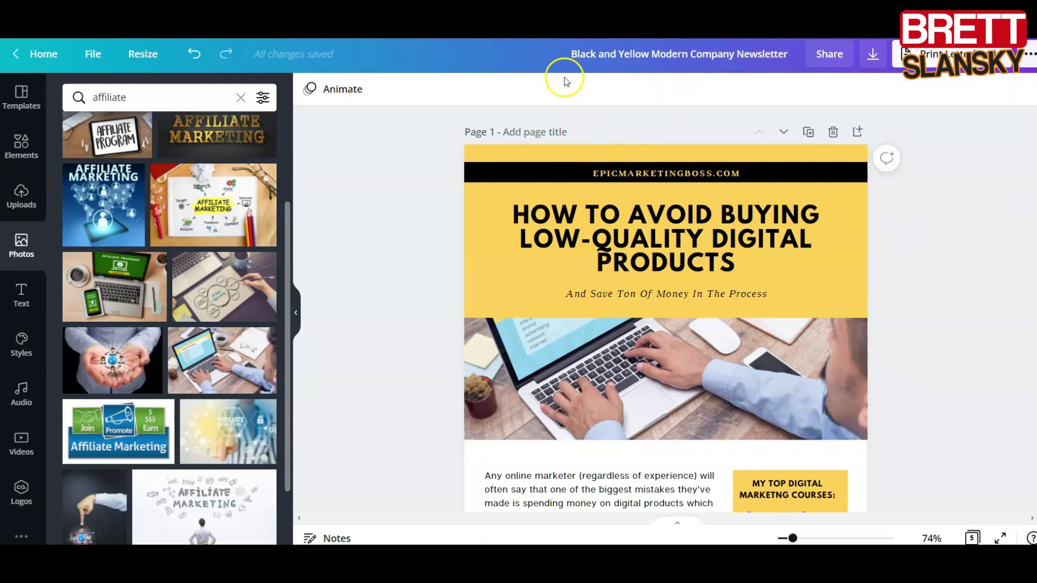
Rename the design 'How To Avoind Buying Low Quality Digital Products - Free Repo' and download all five pages as PDF Print.
left_click(572, 55)
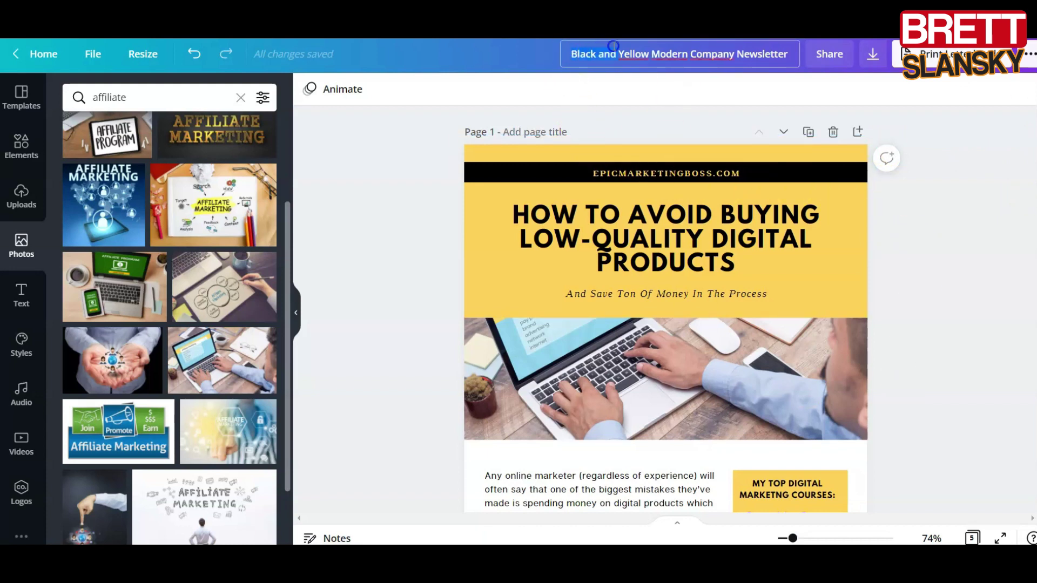
left_click(763, 52)
type("How To A")
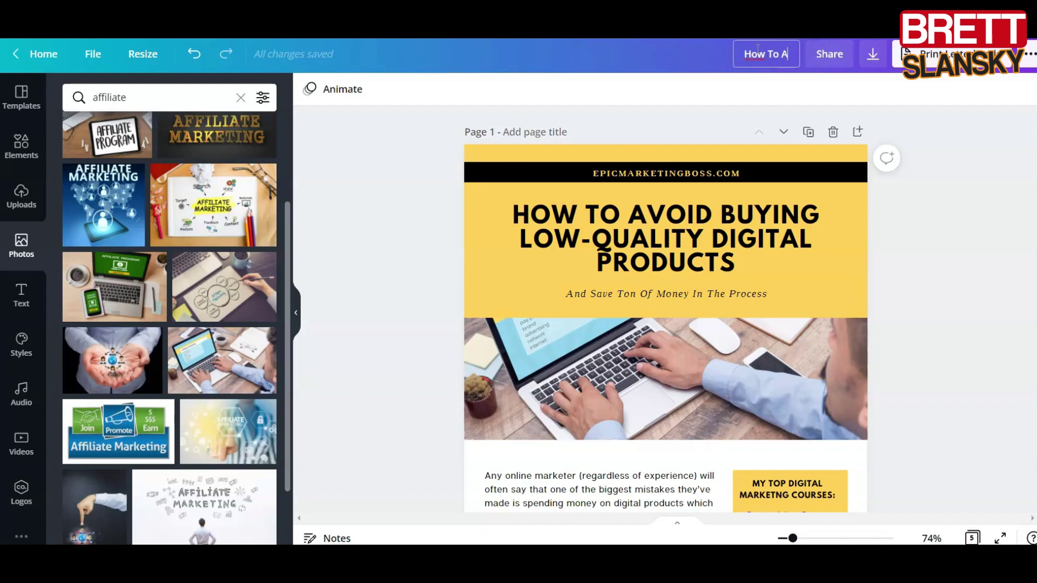
type("voind Buying Low Quality Digital Products - Free Repo")
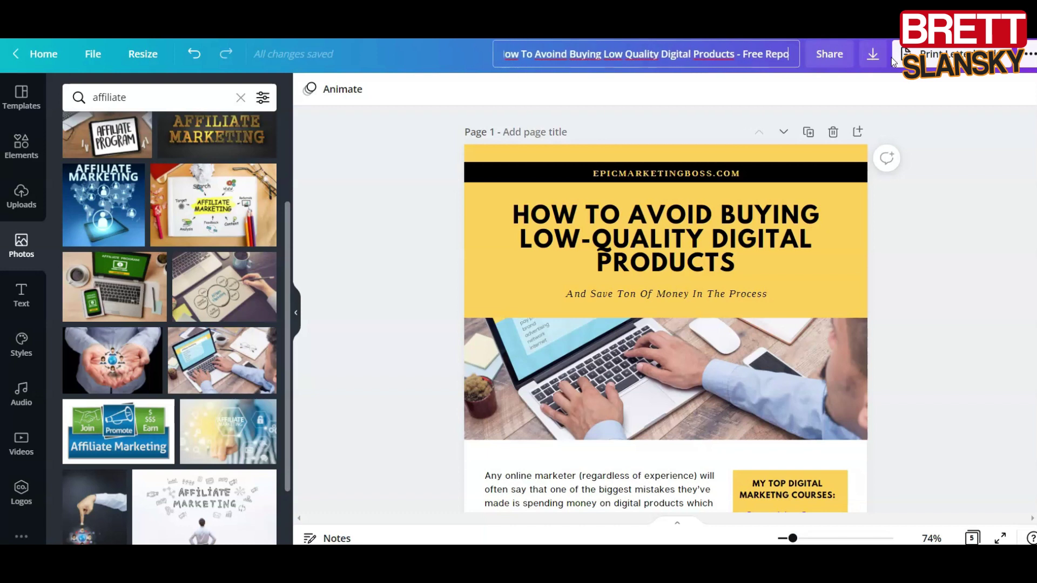
key("Return")
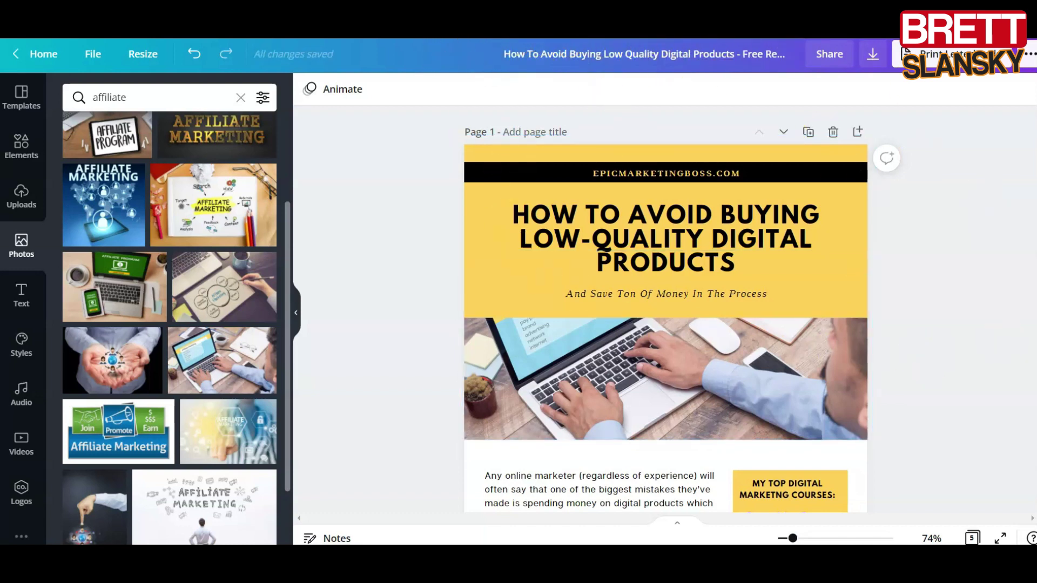
left_click(873, 54)
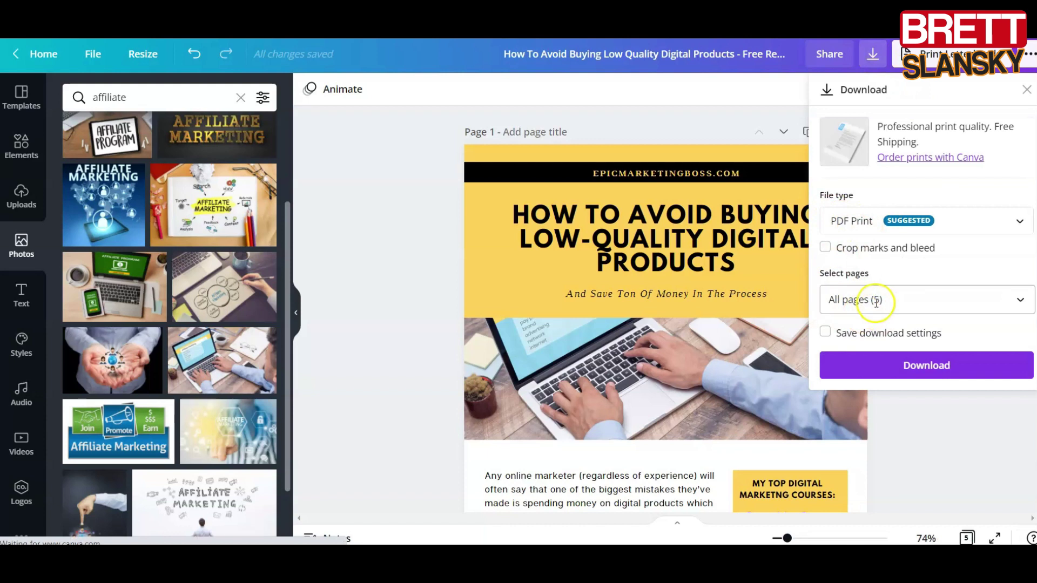
left_click(926, 366)
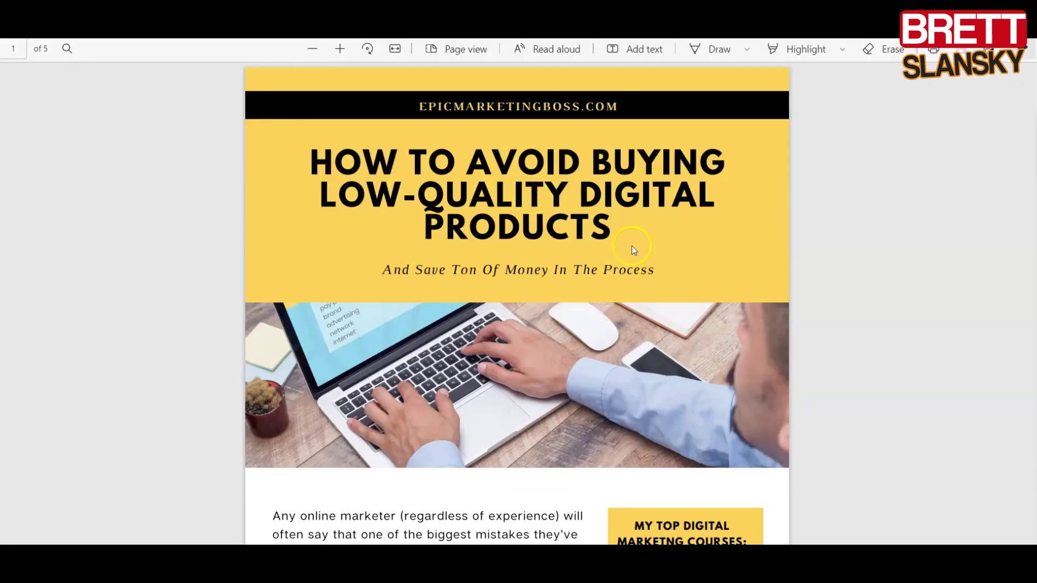
scroll(507, 258, "down", 10)
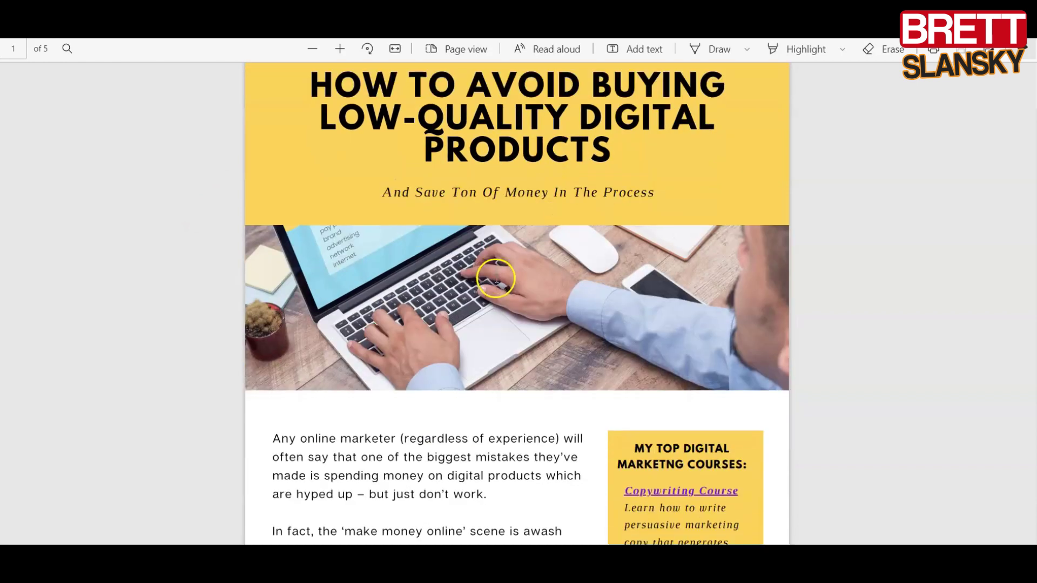
scroll(480, 262, "down", 10)
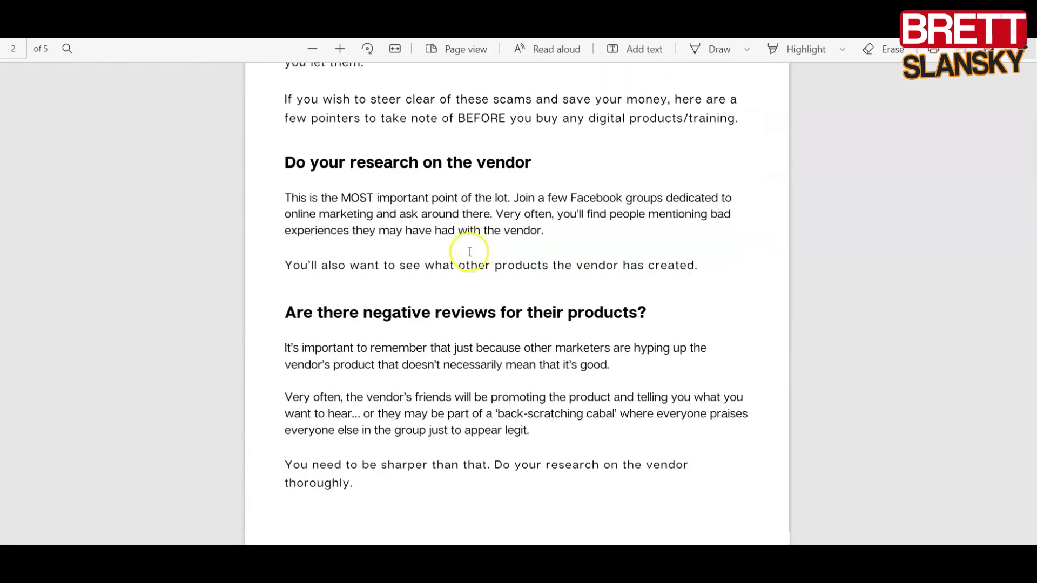
scroll(462, 239, "down", 15)
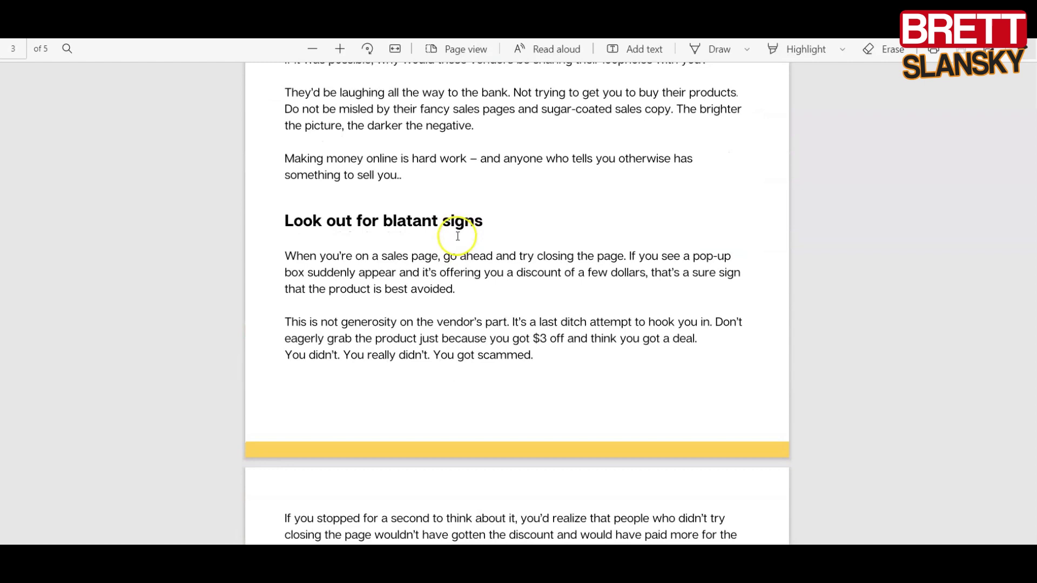
scroll(460, 231, "down", 7)
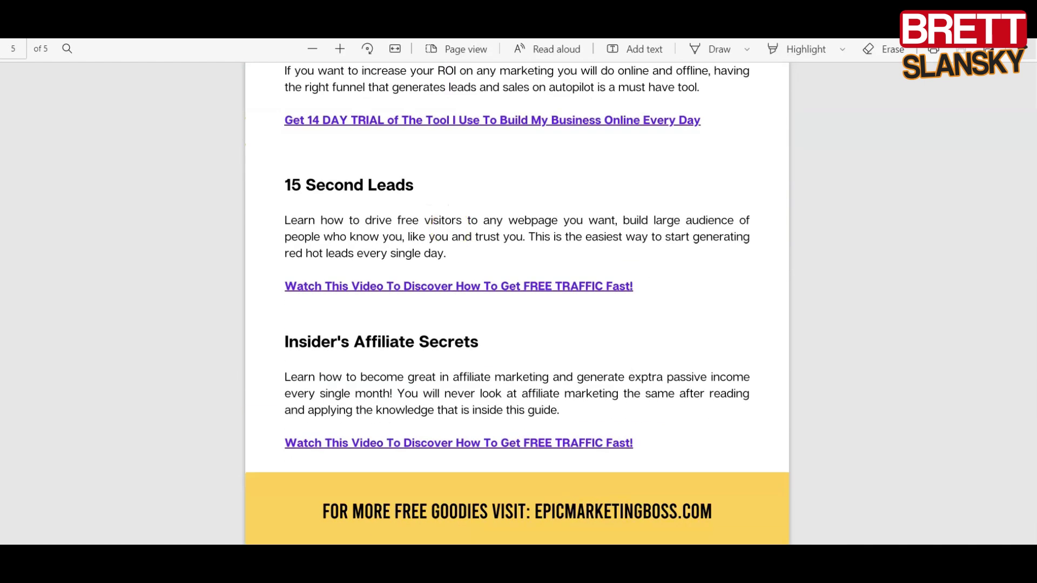
left_click_drag(1033, 532, 1033, 60)
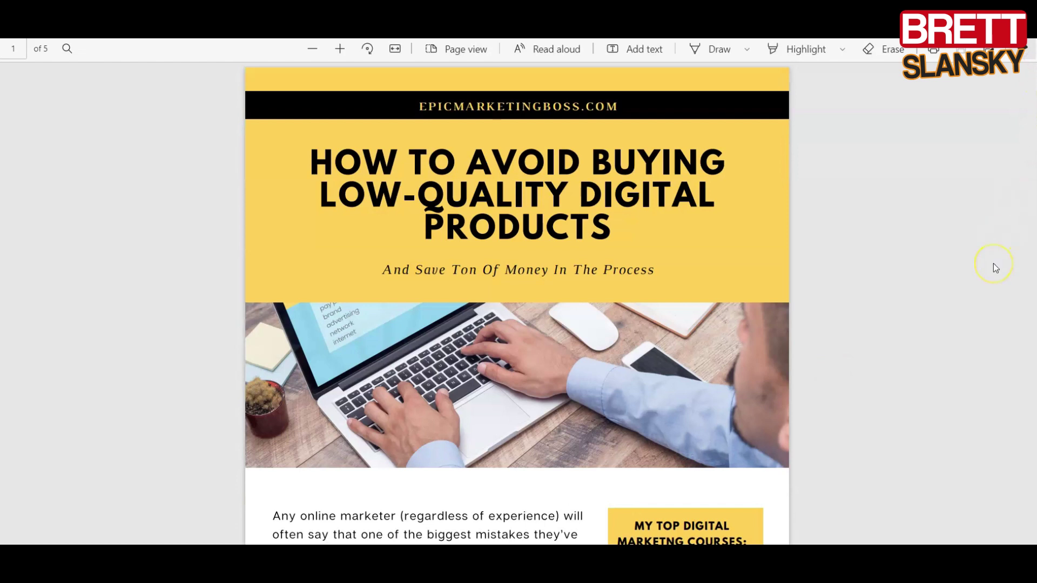